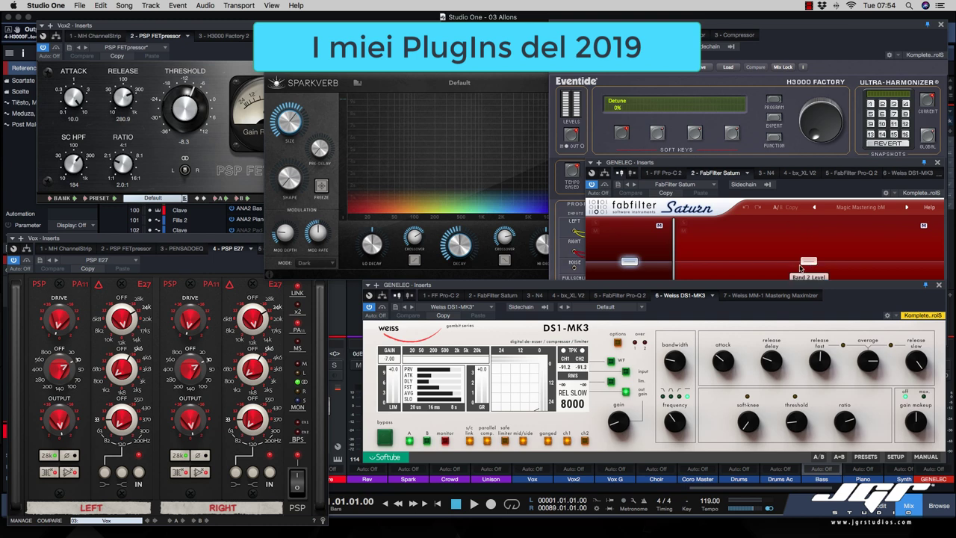
- Adjust the second band's level in Saturn and reposition the Vox2 inserts window for viewing the vocal chain
left_click_drag(801, 266, 818, 265)
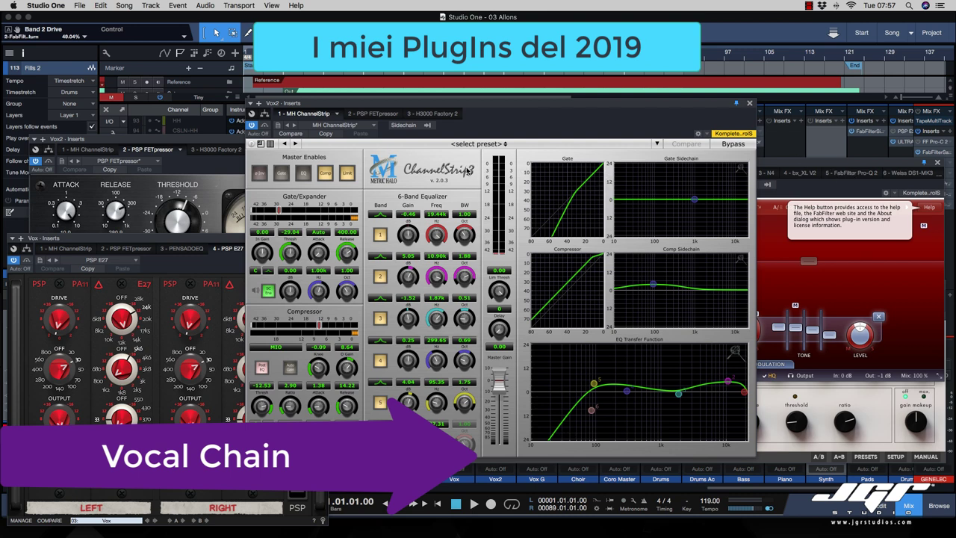
left_click_drag(215, 144, 422, 110)
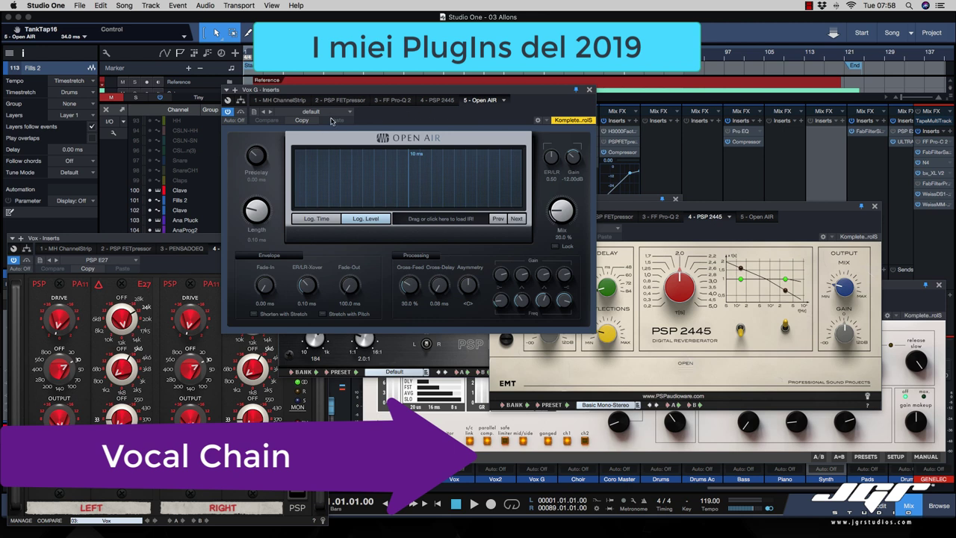
- Browse Open AIR's Convology Vintage Digital, Plate and Spring Reverb presets, and close the list without loading one
left_click(344, 115)
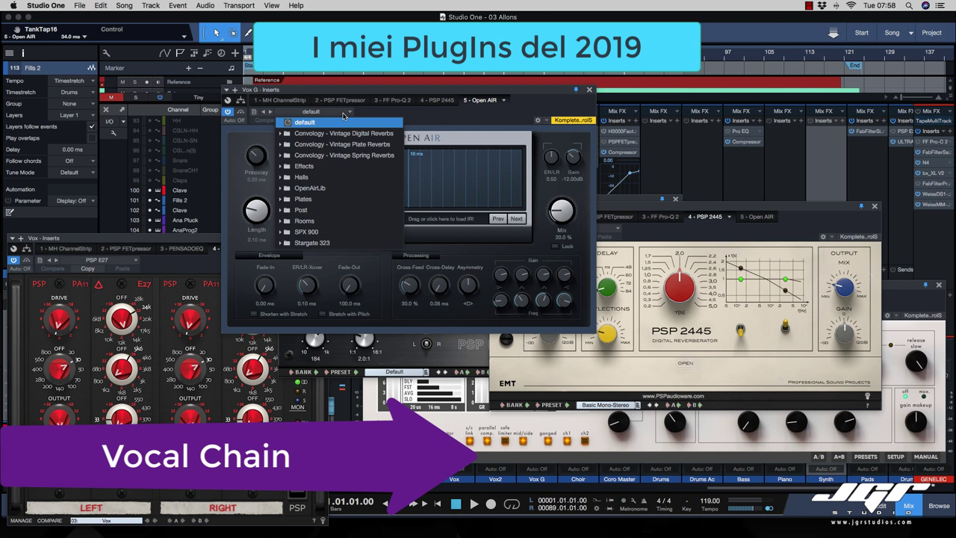
left_click(342, 133)
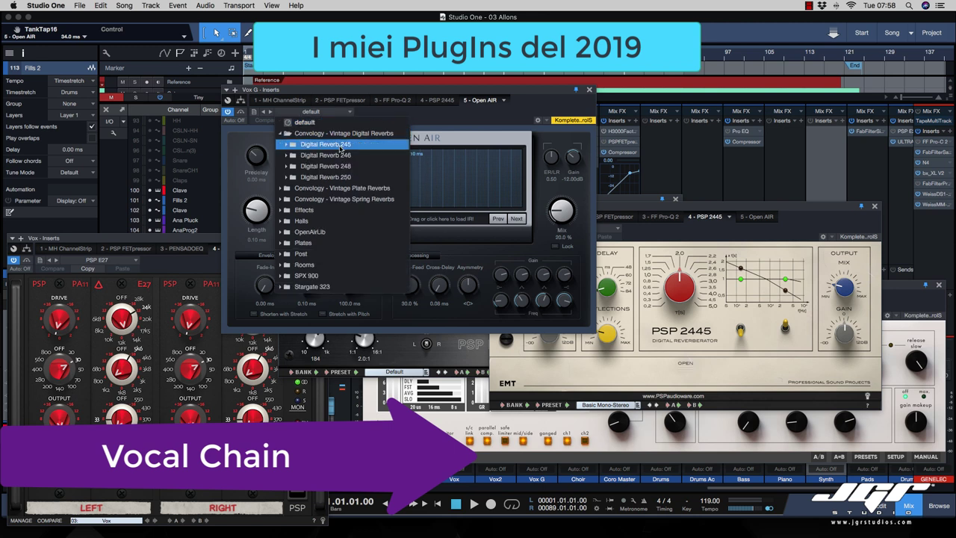
left_click(343, 188)
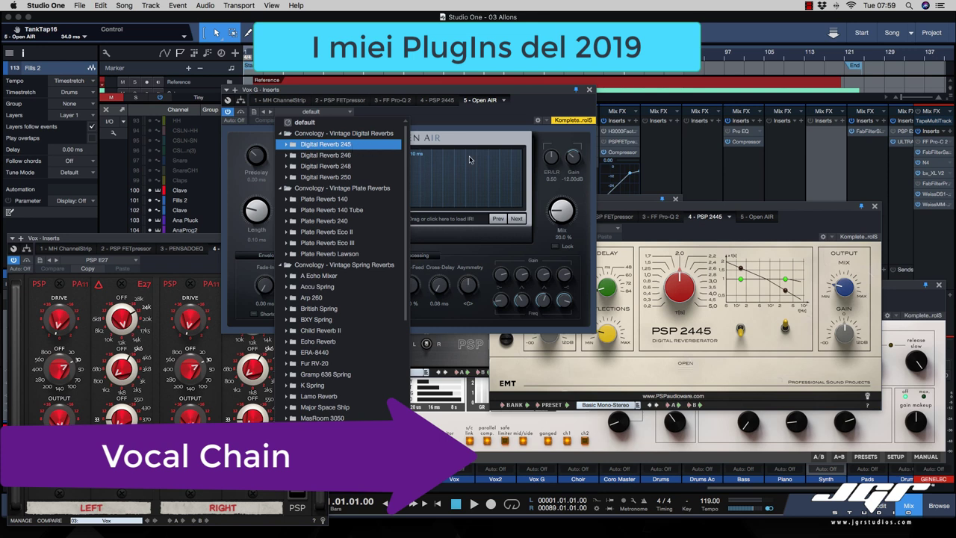
left_click(459, 120)
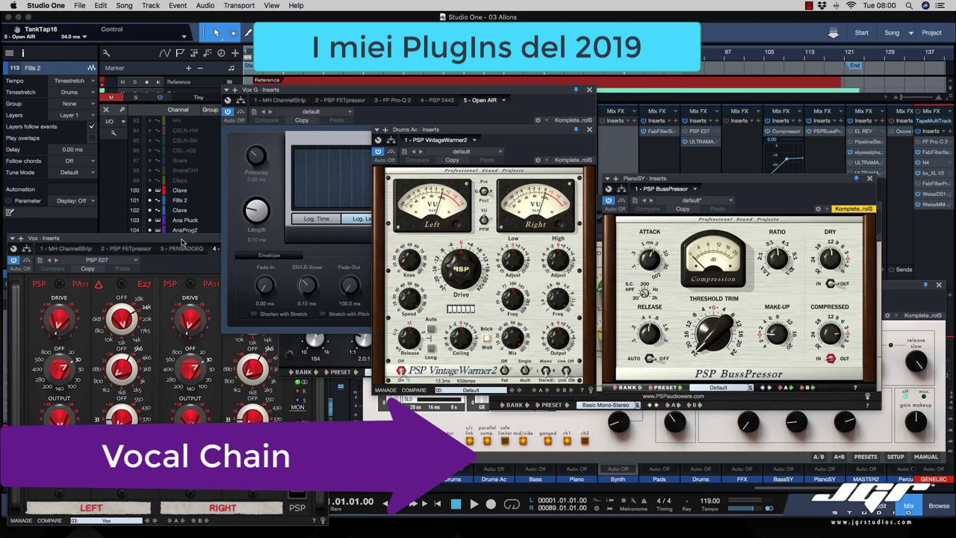
- Reposition the Vox PSP E27, PianoSY GREEN3 and Drums COLASTRIP windows for viewing each plug-in
left_click_drag(188, 239, 514, 174)
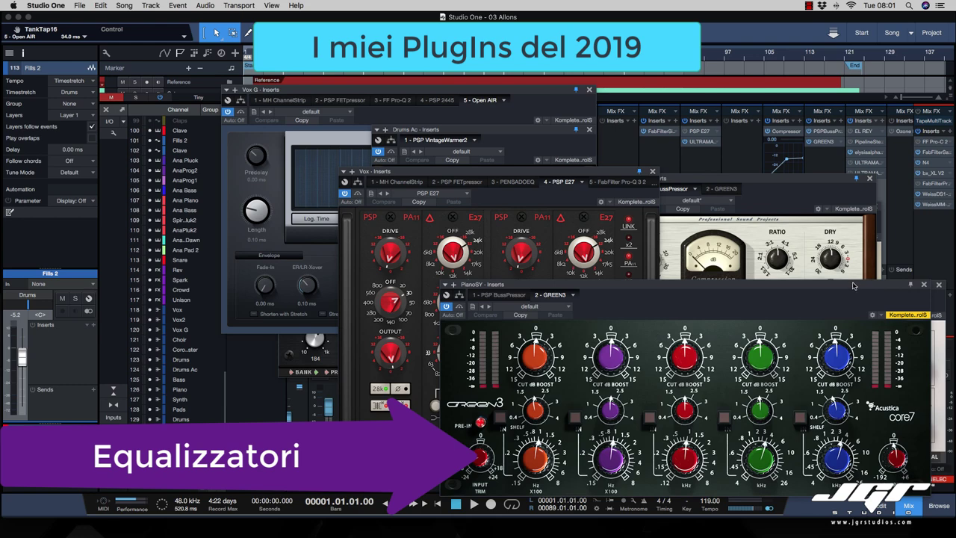
left_click_drag(853, 285, 796, 161)
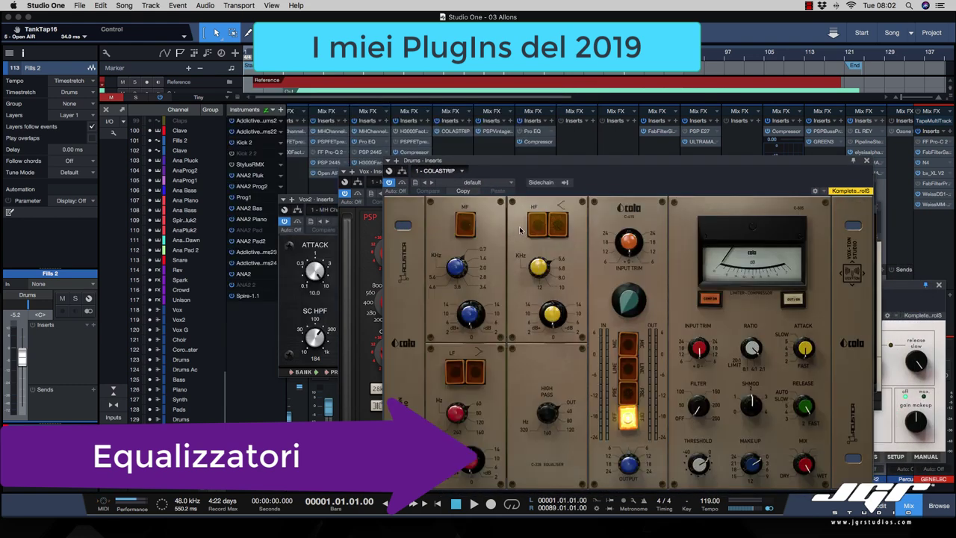
left_click_drag(606, 161, 531, 77)
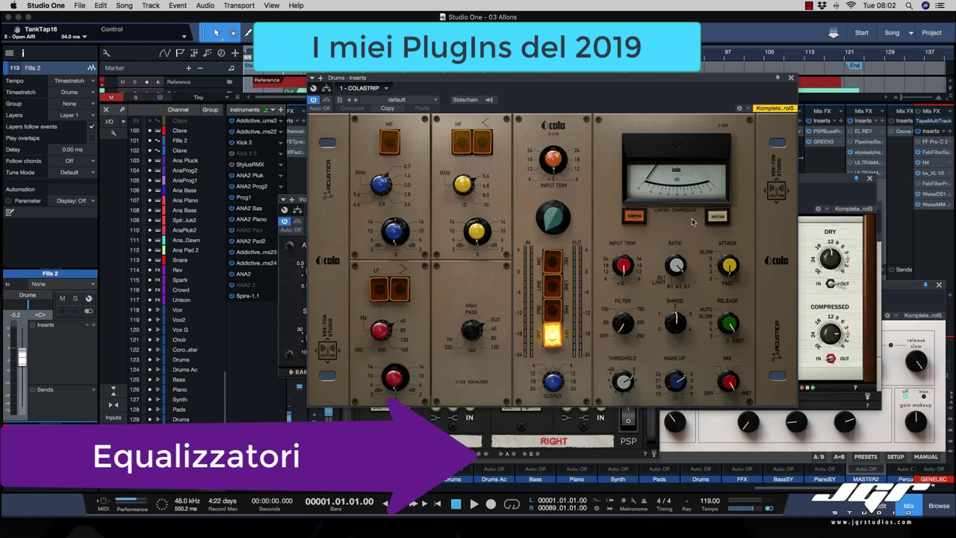
- Close the COLASTRIP window and open PENSADOEQ on the Vox channel
left_click(791, 77)
left_click(323, 152)
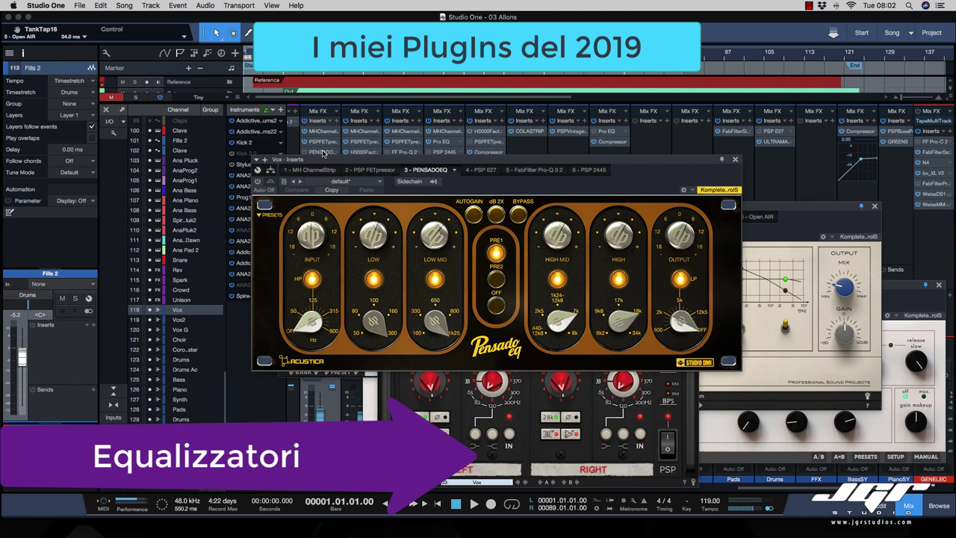
- Close the PENSADOEQ, Vox G and other vocal insert windows, and move the Bass channel's Pro EQ window aside
left_click(734, 159)
left_click(877, 206)
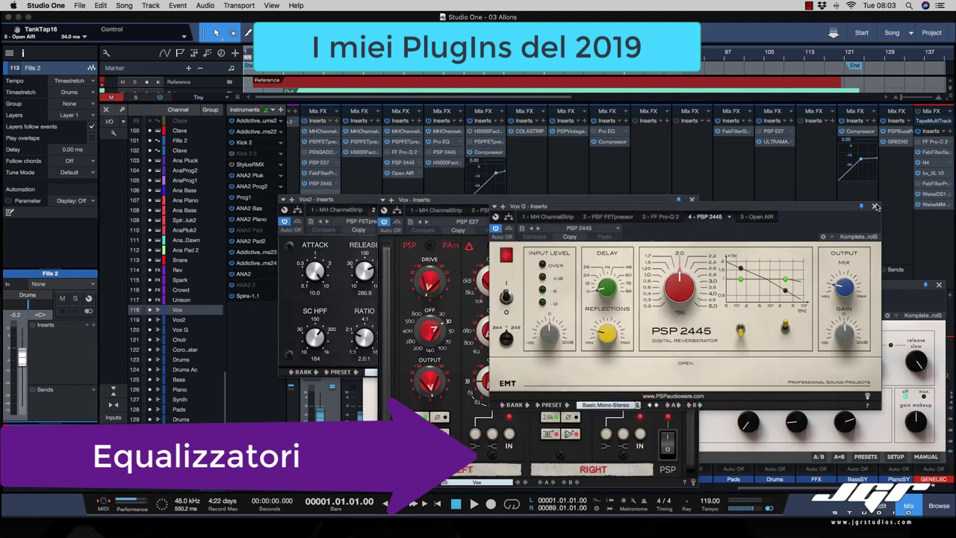
left_click(876, 206)
key("super+w")
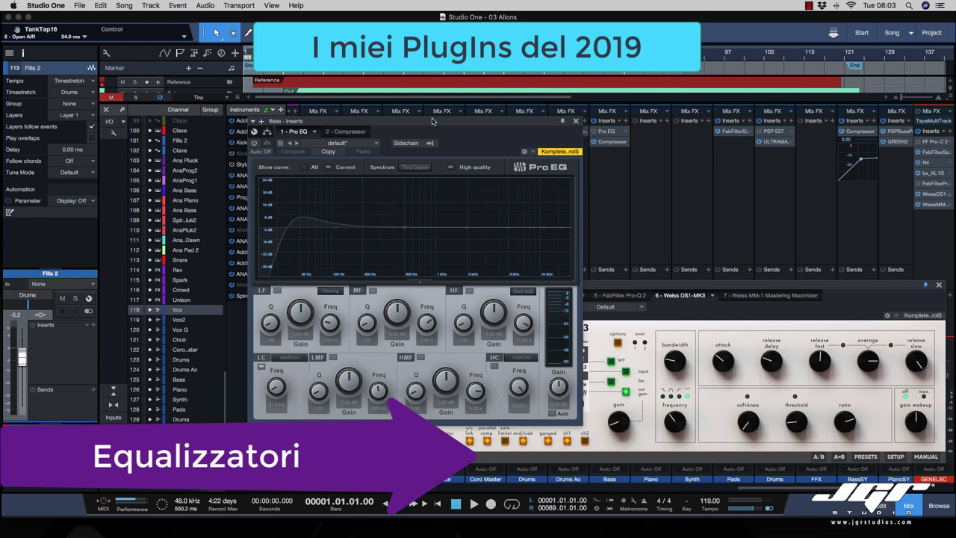
left_click_drag(432, 121, 692, 143)
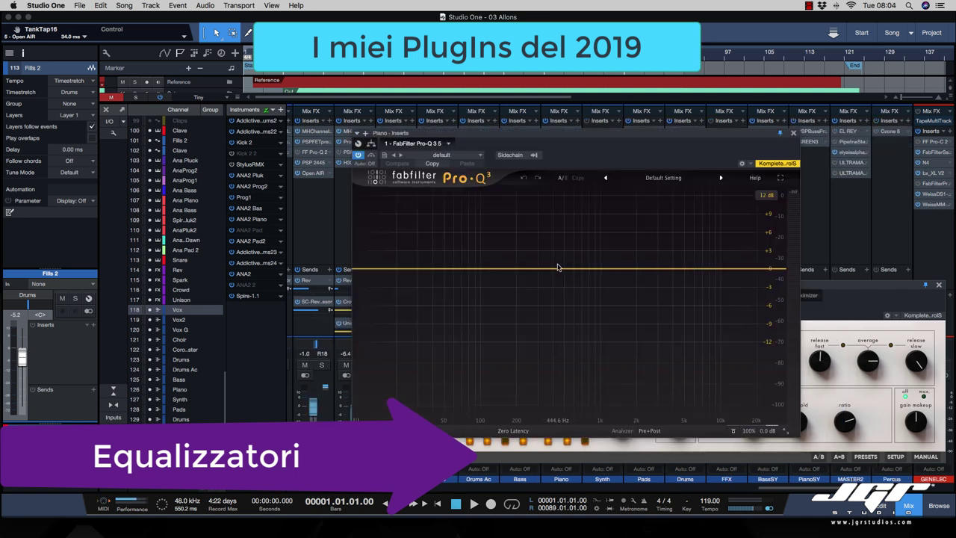
- Add an EQ band at 370.03 Hz in the Piano channel's Pro-Q 3, make it dynamic and pull it down
left_click(550, 269)
right_click(549, 268)
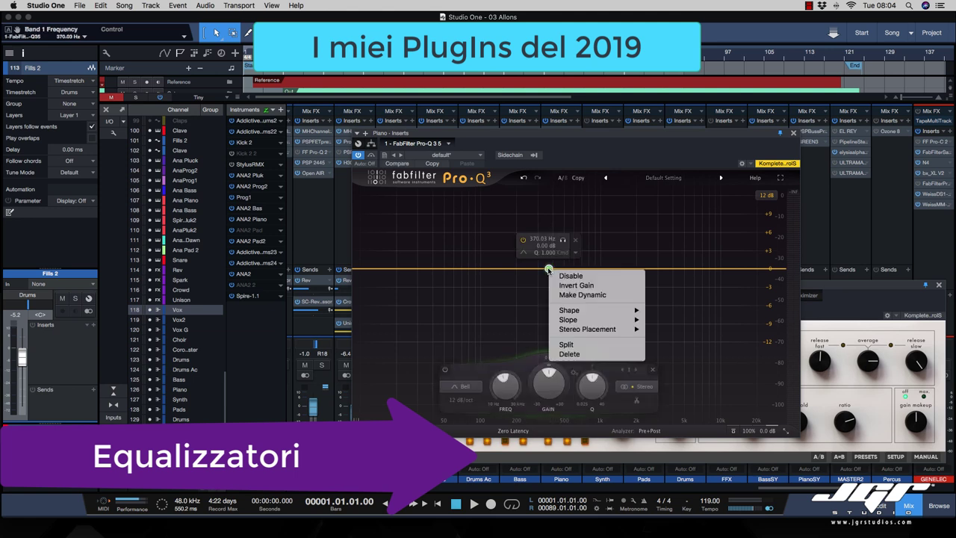
left_click(582, 295)
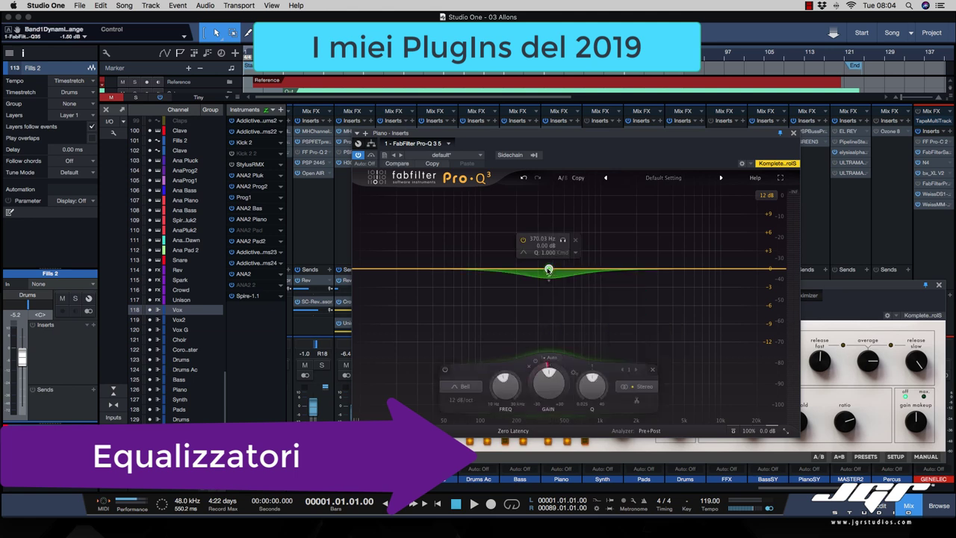
left_click_drag(548, 269, 507, 292)
- Set the 4515.5 Hz band's stereo placement to Stereo and shape it into a narrow cut, Q 40, about -10.8 dB near 4673 Hz
left_click(705, 300)
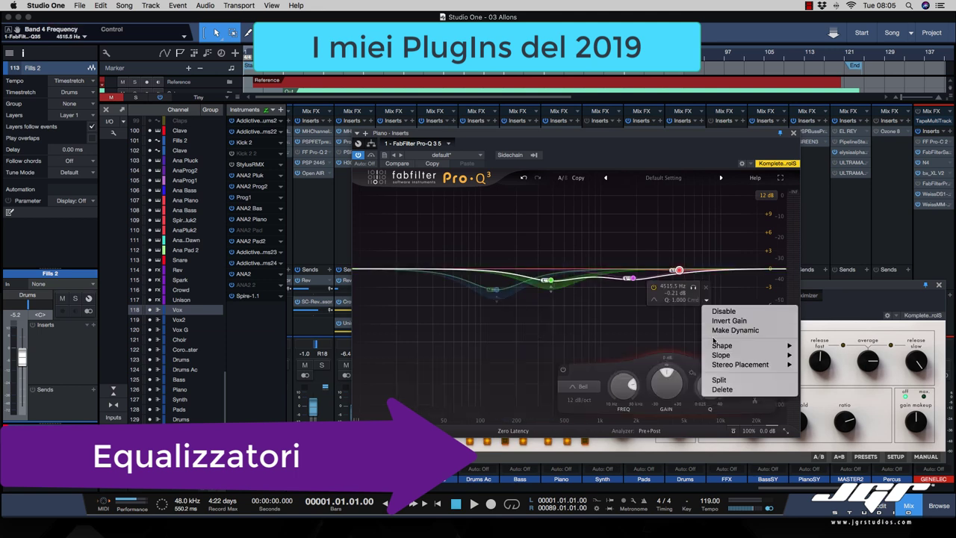
mouse_move(727, 365)
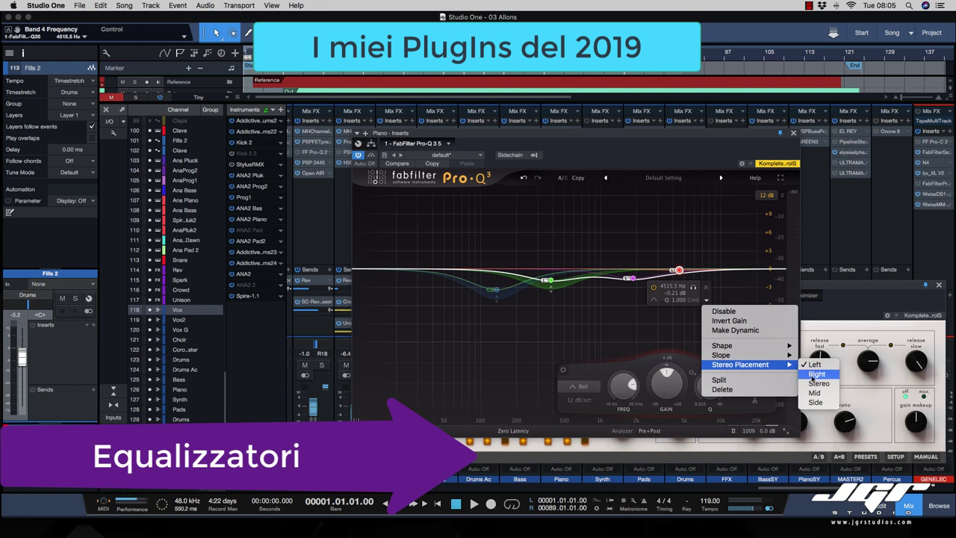
left_click(811, 376)
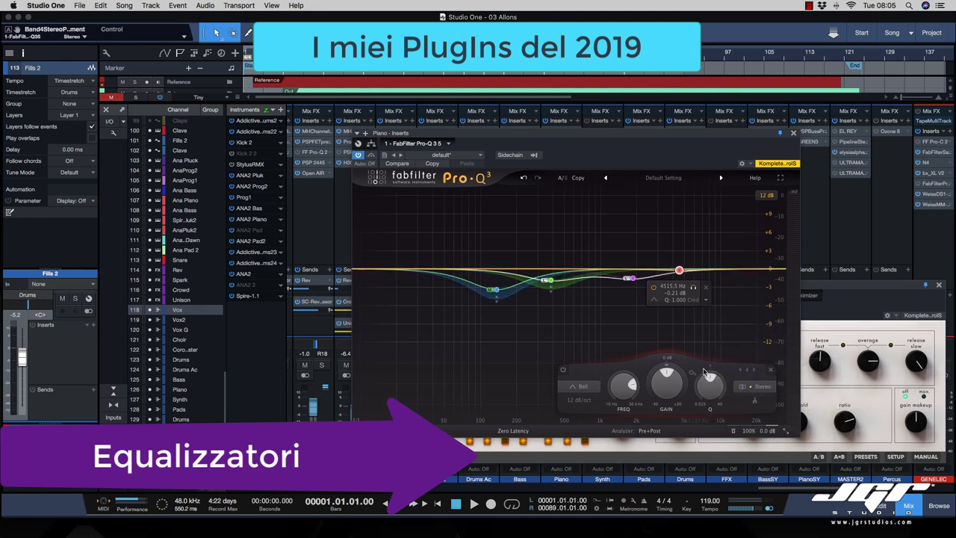
left_click_drag(704, 373, 682, 340)
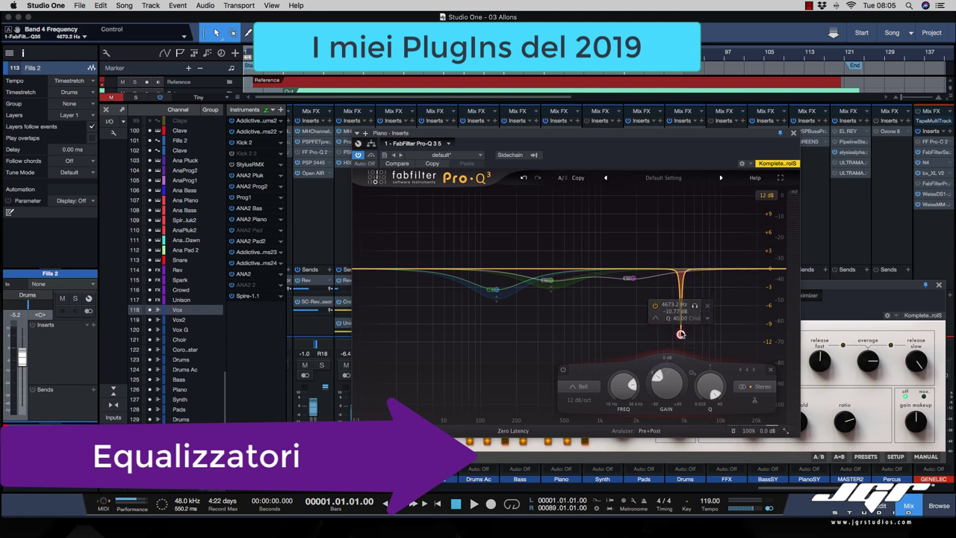
- Set Pro-Q 3's processing mode to Linear Phase
left_click(523, 431)
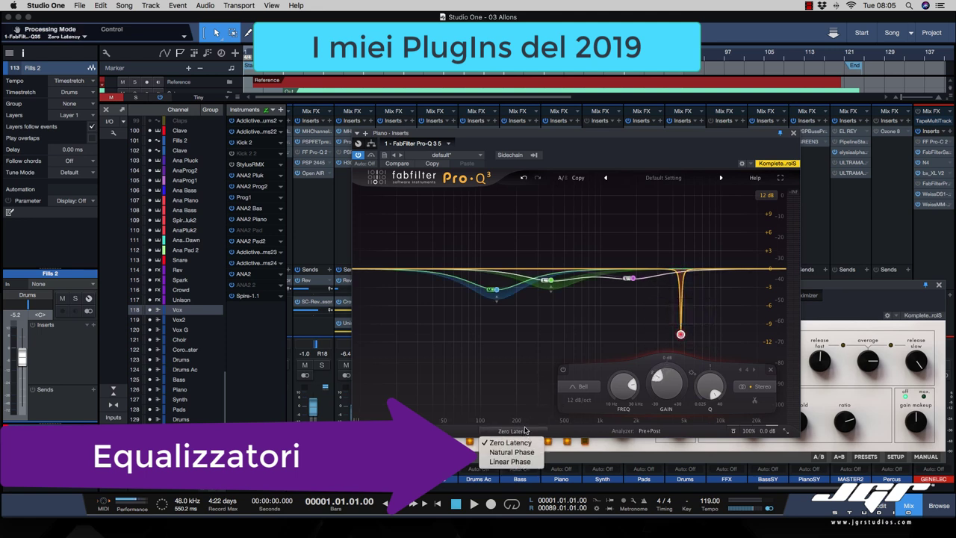
left_click(530, 461)
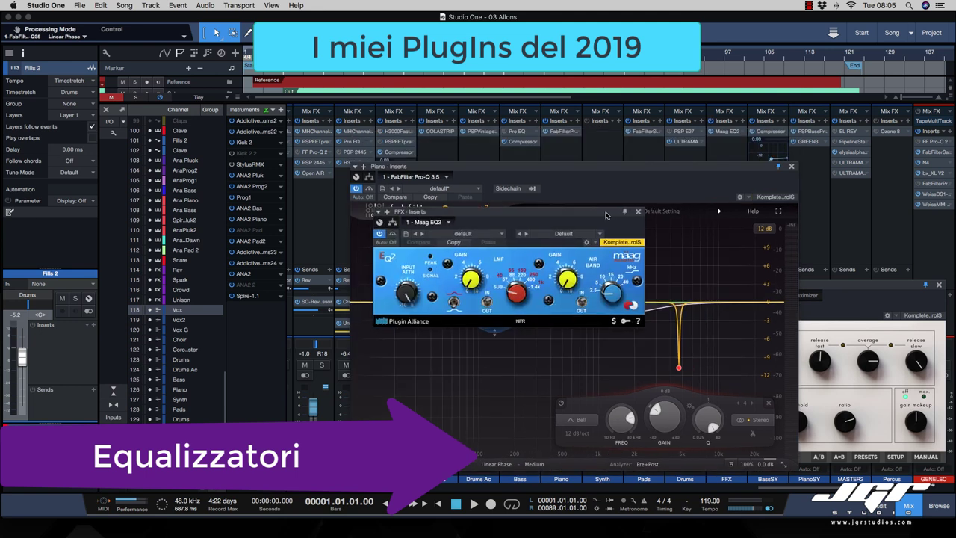
- Reposition the FFX channel's Maag EQ2 window, and close it along with the Pro-Q 3 and GENELEC inserts windows
left_click_drag(613, 212, 618, 213)
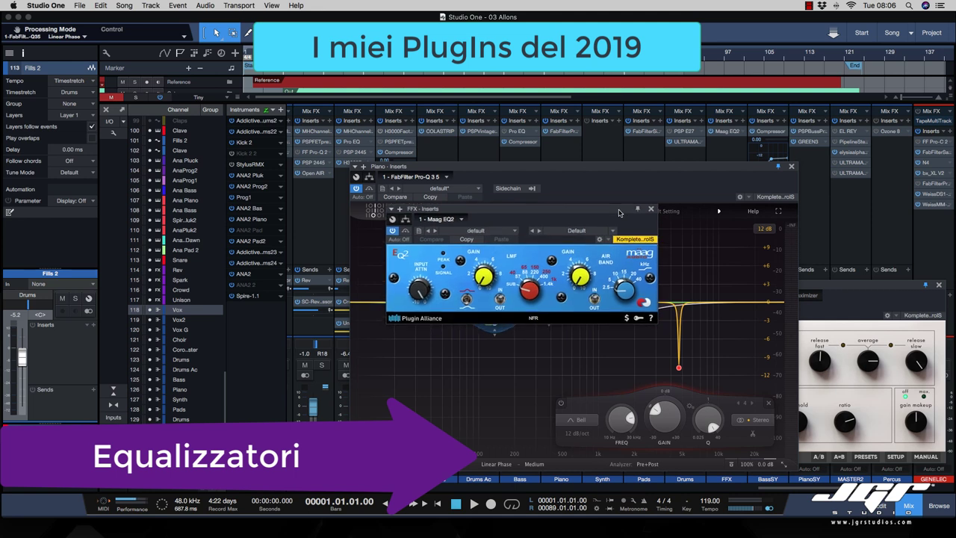
left_click_drag(618, 212, 621, 212)
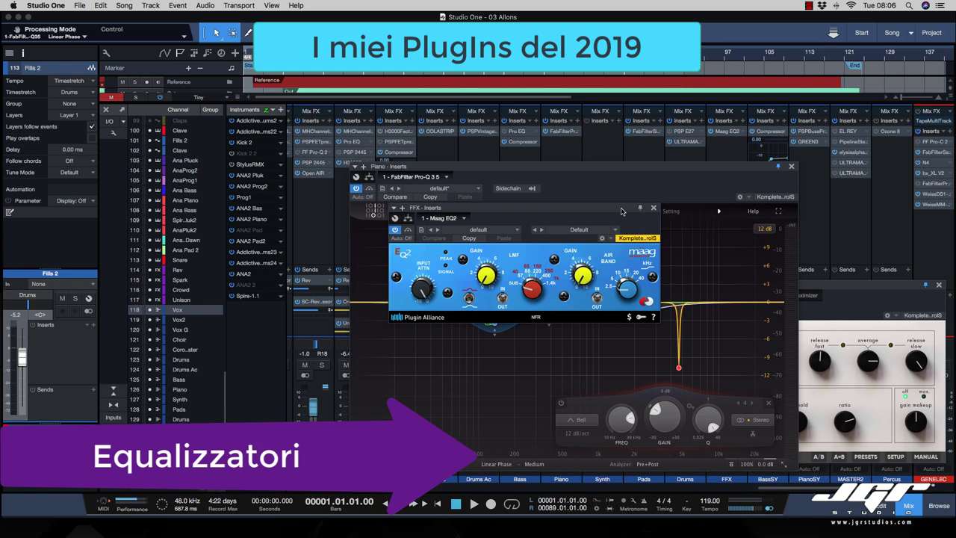
left_click(653, 208)
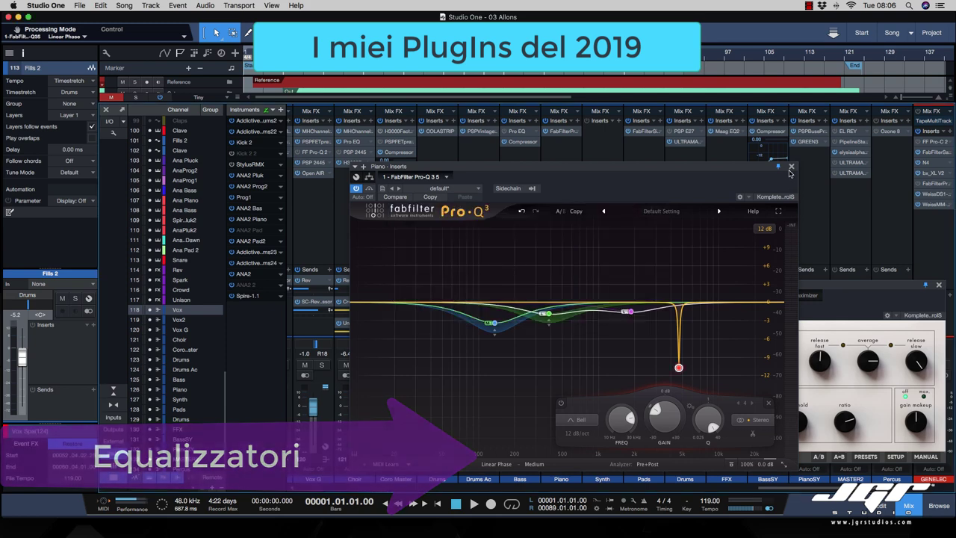
left_click(790, 168)
left_click(938, 285)
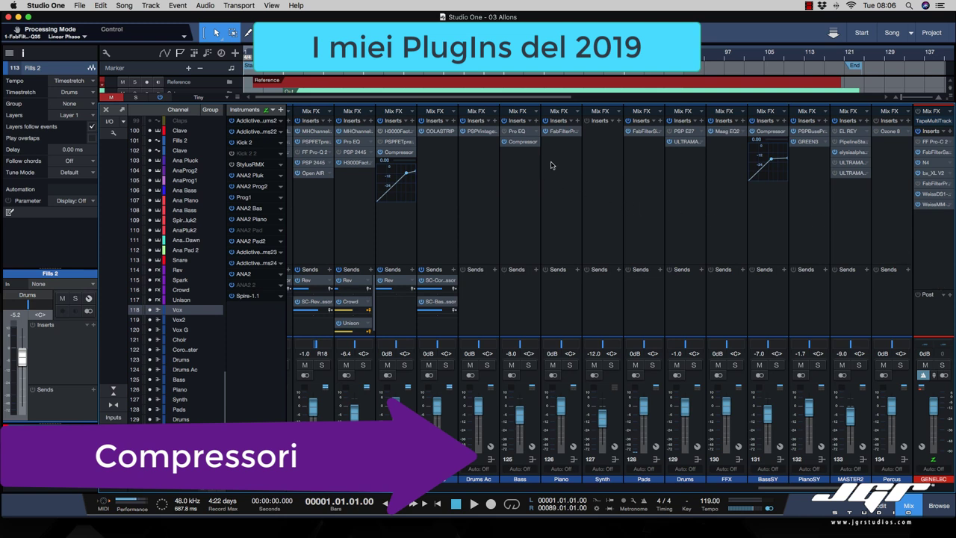
- View the Bass channel's Compressor and the Synth channel's PSP Twin-L, and close the Twin-L window
left_click(523, 142)
left_click_drag(749, 176, 506, 208)
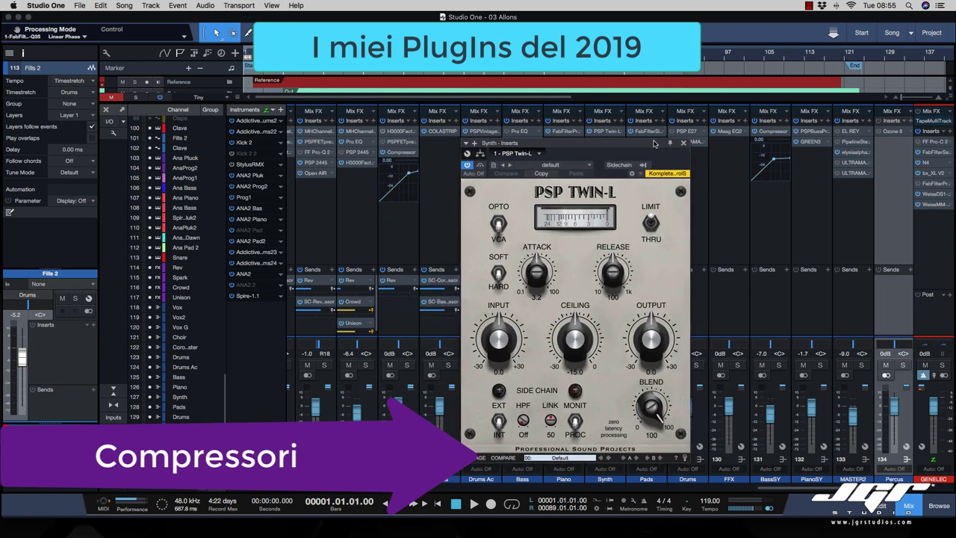
left_click_drag(653, 143, 658, 141)
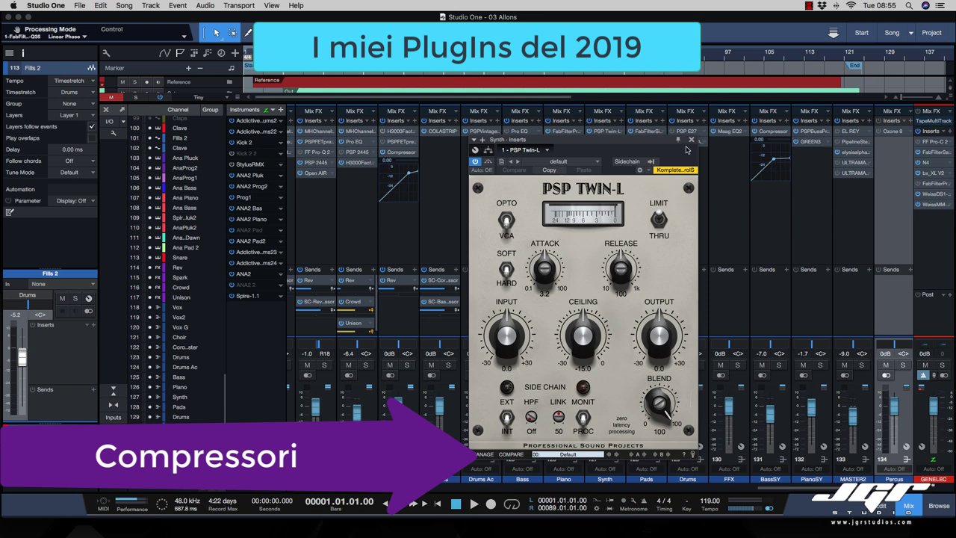
left_click(691, 140)
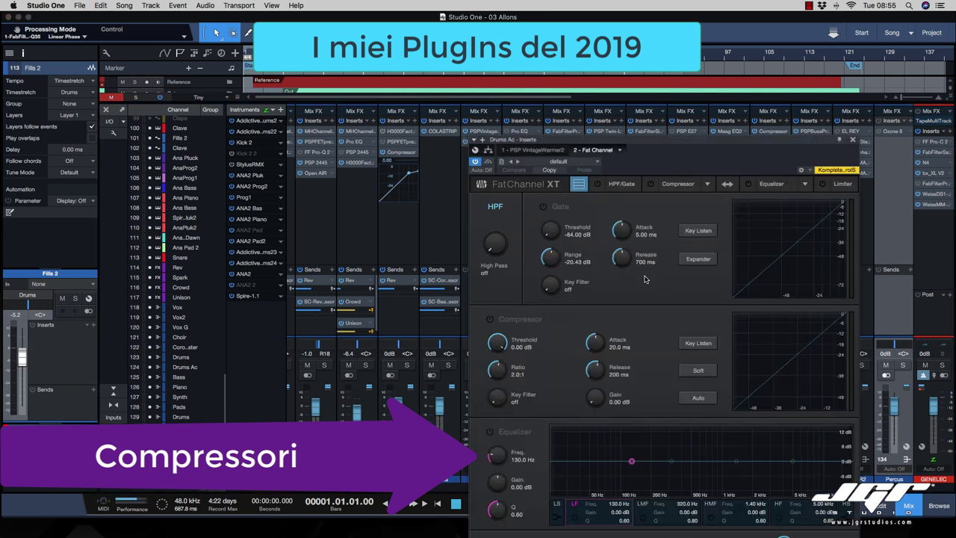
- Set the compressor model to Brit Comp in the Drums Ac channel's Fat Channel XT and reposition its window
left_click(482, 141)
left_click(707, 184)
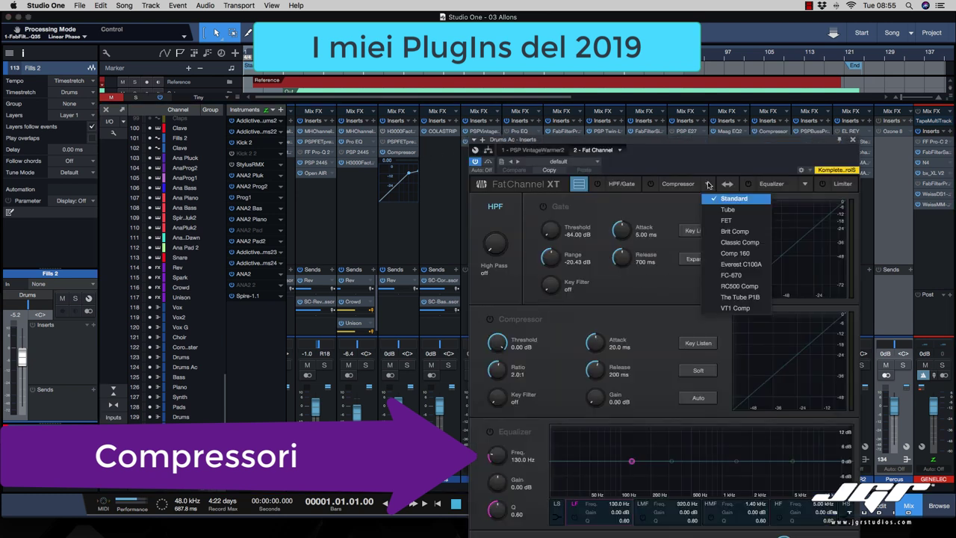
left_click(728, 234)
left_click_drag(713, 142, 650, 115)
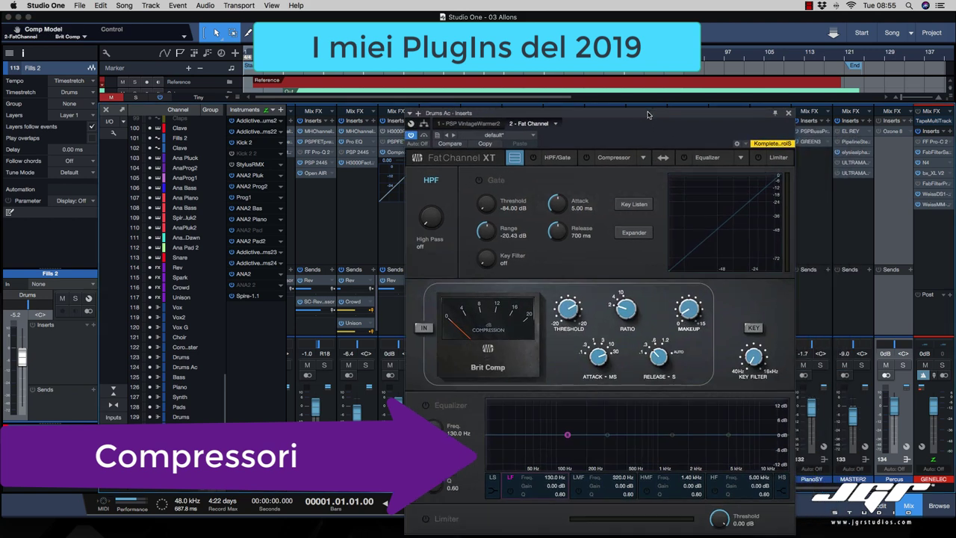
- Change the Fat Channel XT compressor model to Everest C100A and move the window higher
left_click(643, 157)
left_click(663, 242)
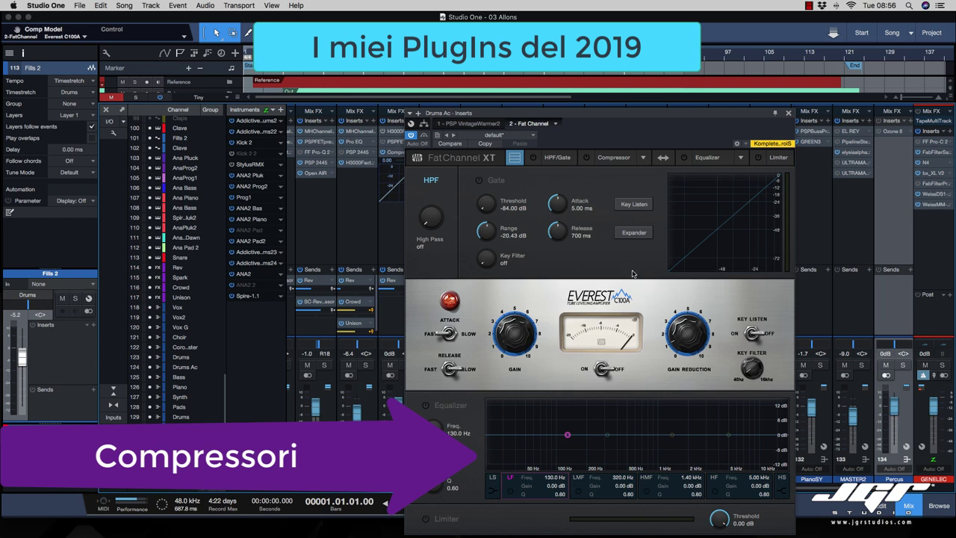
left_click_drag(638, 113, 654, 74)
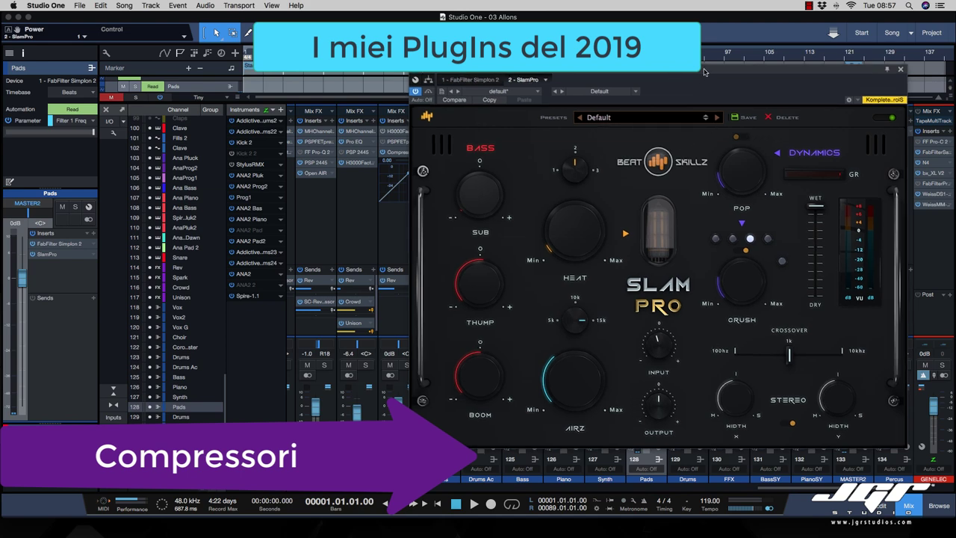
- Move the SlamPro window aside and add SlamXL to the Pads channel's inserts
left_click_drag(704, 74, 427, 96)
left_click(664, 124)
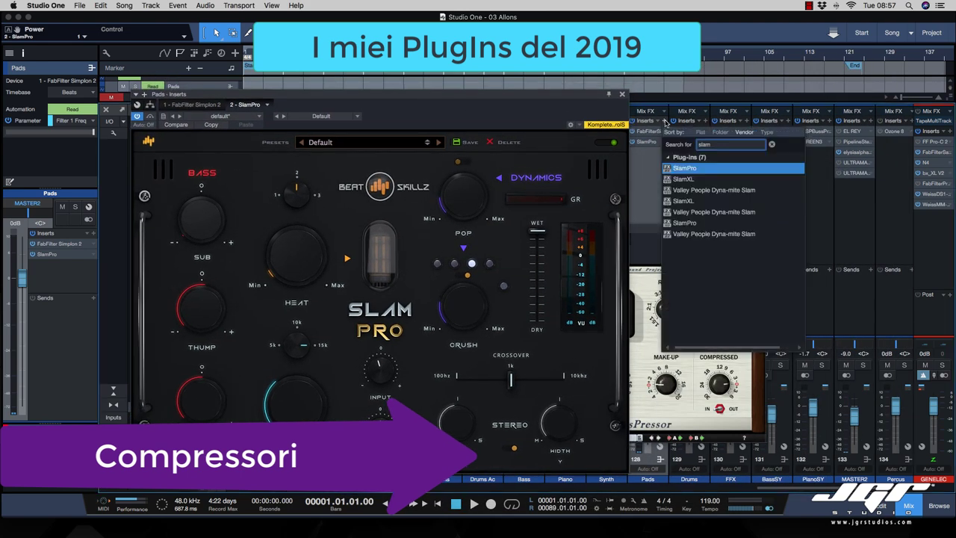
left_click(680, 180)
double_click(680, 181)
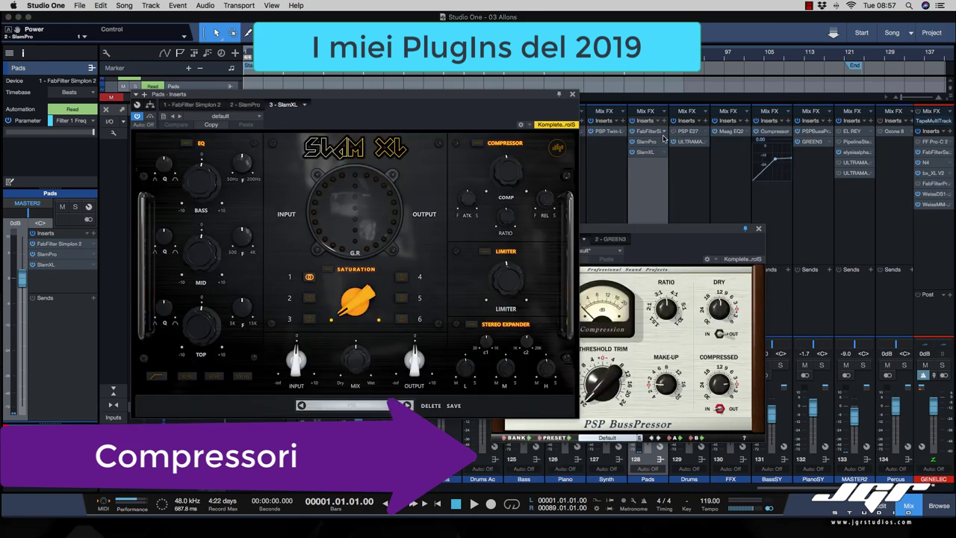
- Move the SlamXL window aside, add Bounce to the Pads channel's inserts, and reposition its window
left_click_drag(499, 97, 585, 121)
right_click(551, 118)
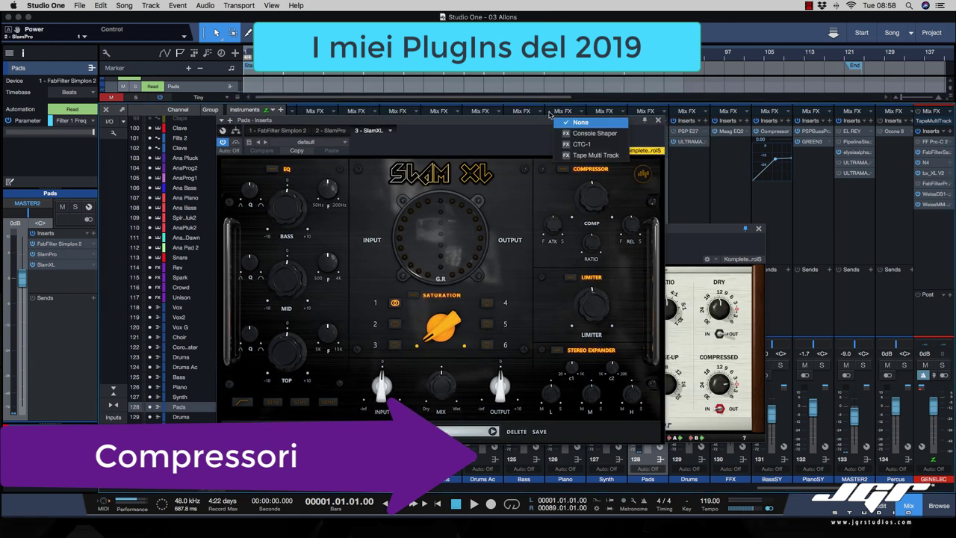
left_click(548, 119)
left_click_drag(606, 121, 553, 109)
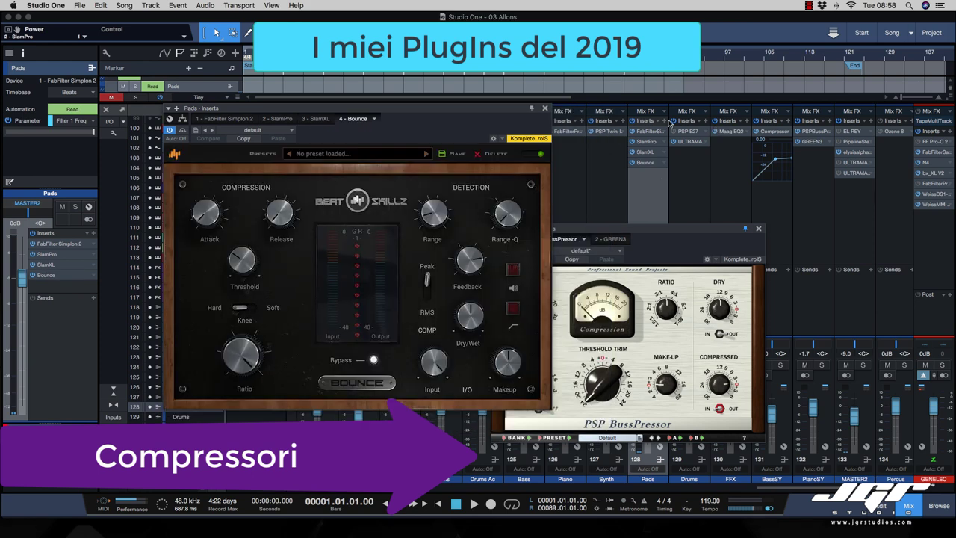
left_click_drag(456, 108, 545, 110)
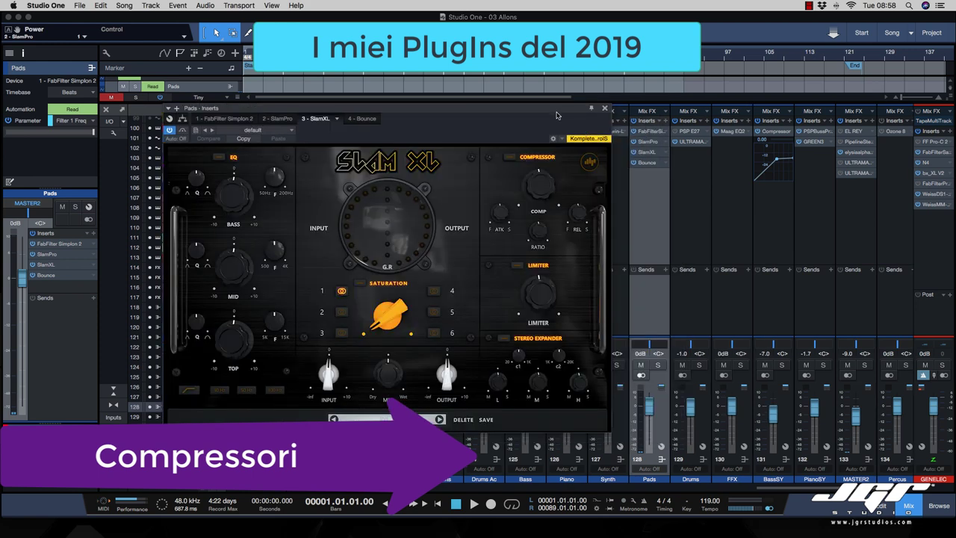
- Move the SlamXL window aside and open the Maximizer module of Ozone 8 on the Percus channel
left_click_drag(556, 116, 701, 116)
left_click_drag(712, 127, 687, 136)
left_click(895, 131)
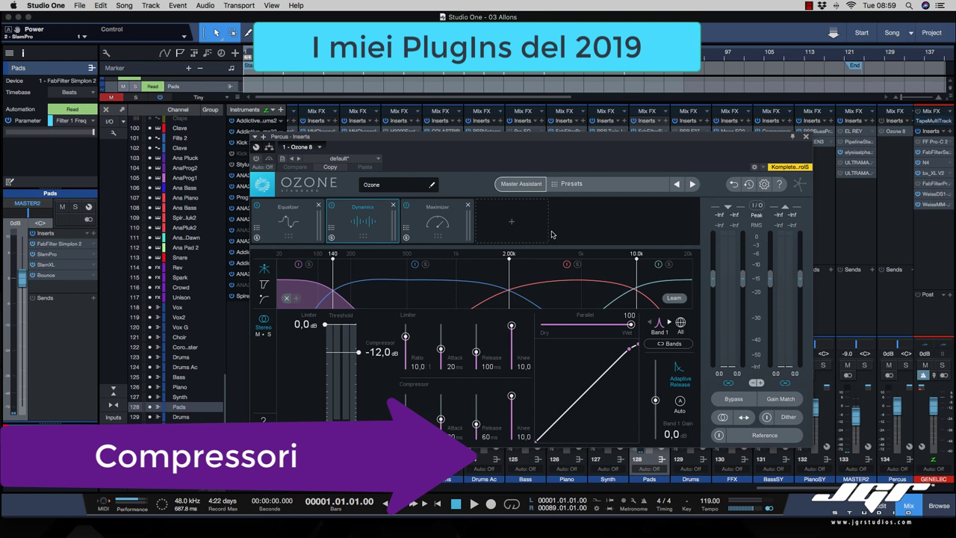
left_click(448, 229)
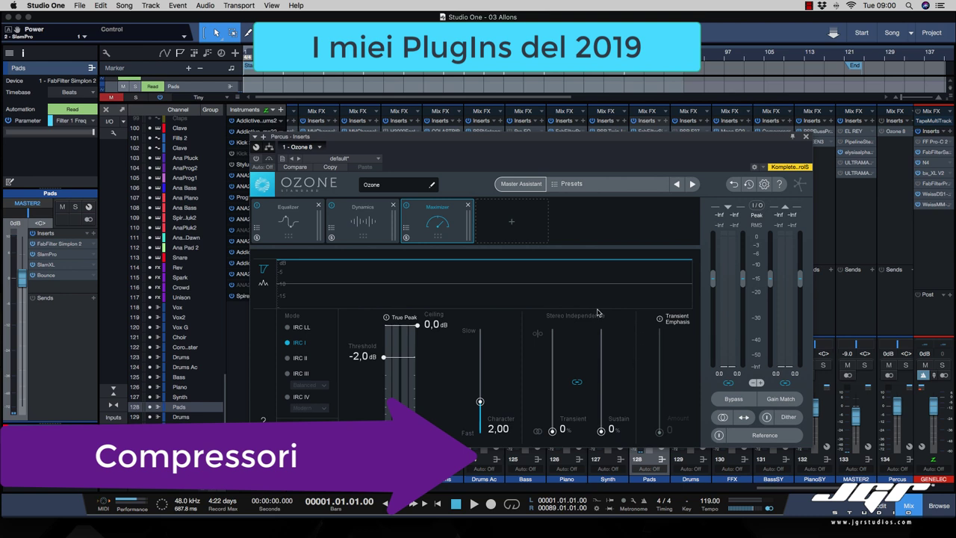
- Add an Imager module to the Ozone 8 chain and view its Dither settings
left_click(526, 234)
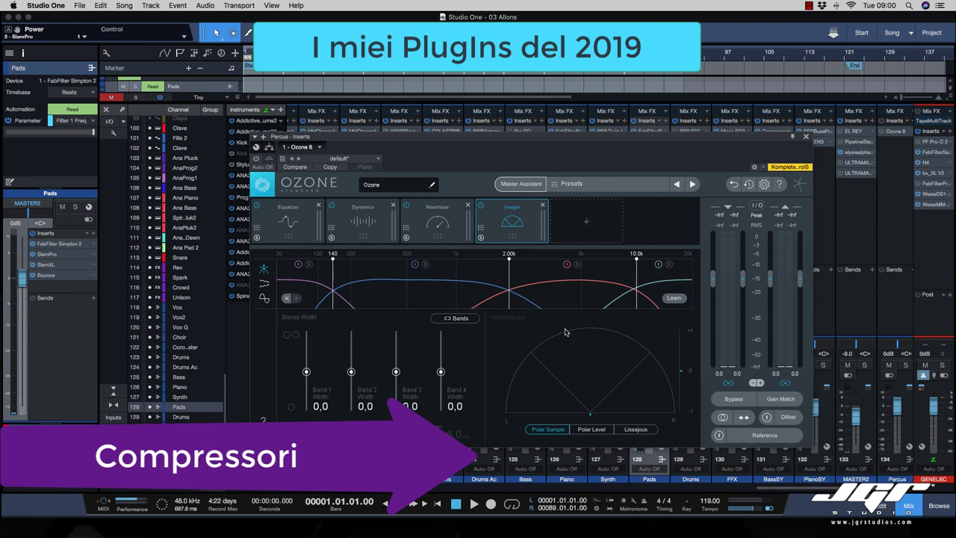
left_click(786, 420)
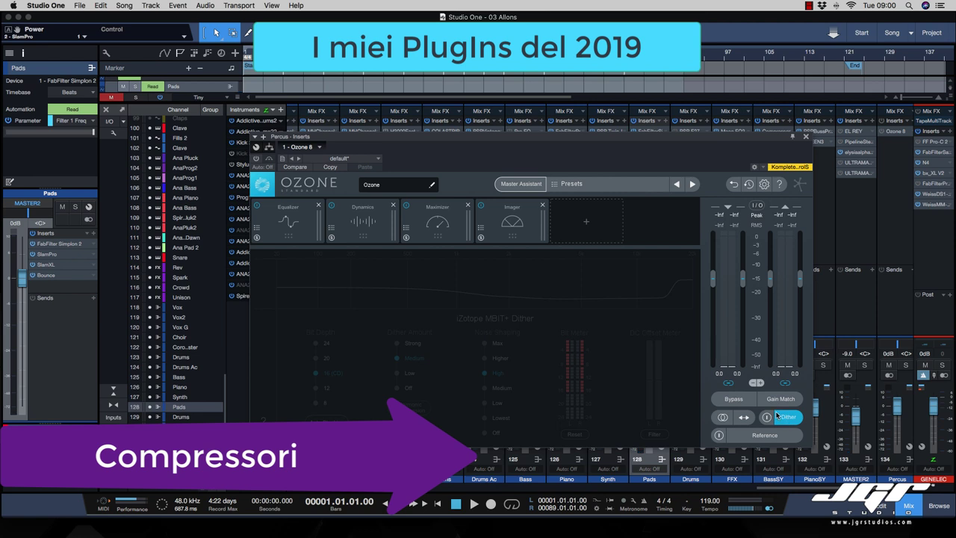
left_click(765, 418)
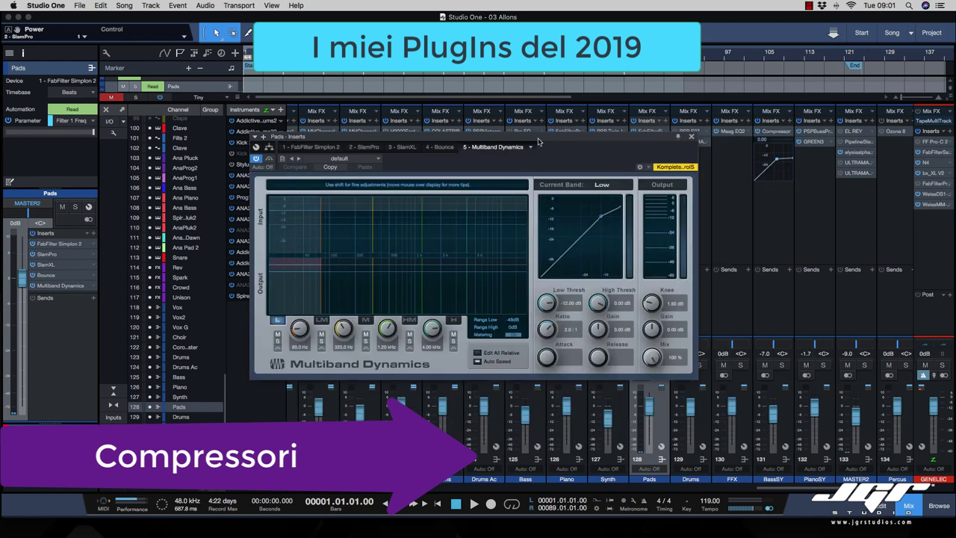
- Reposition the Pads channel's Multiband Dynamics window and move its two upper band crossovers to higher frequencies
left_click_drag(540, 142, 619, 146)
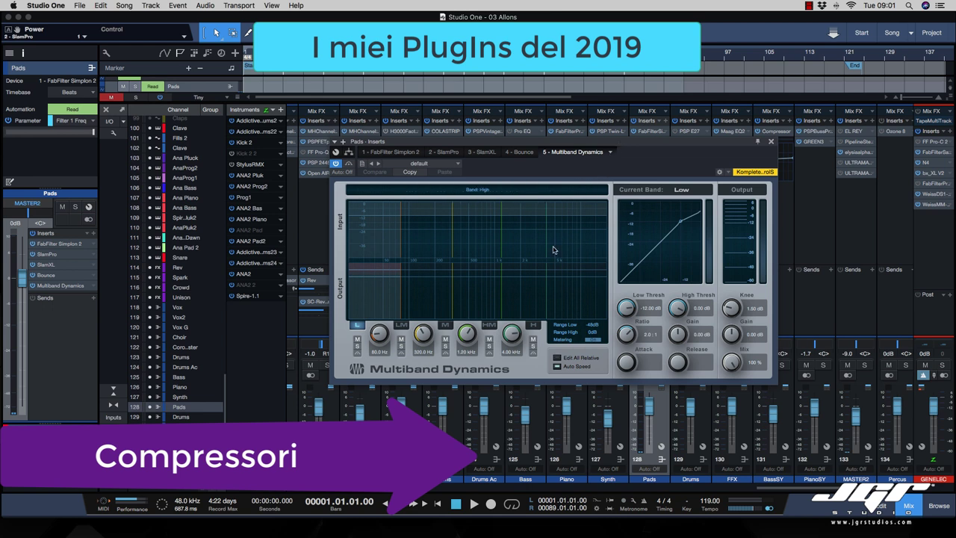
left_click_drag(548, 247, 570, 244)
left_click_drag(502, 250, 538, 249)
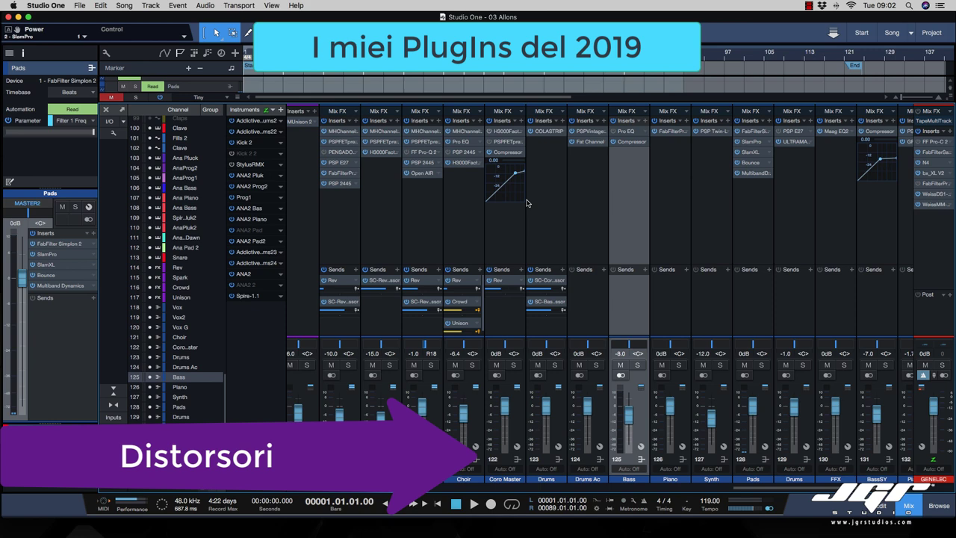
- View CamelCrusher on the Spire Pluk 2 channel and reposition its window
scroll(527, 203, "left", 8)
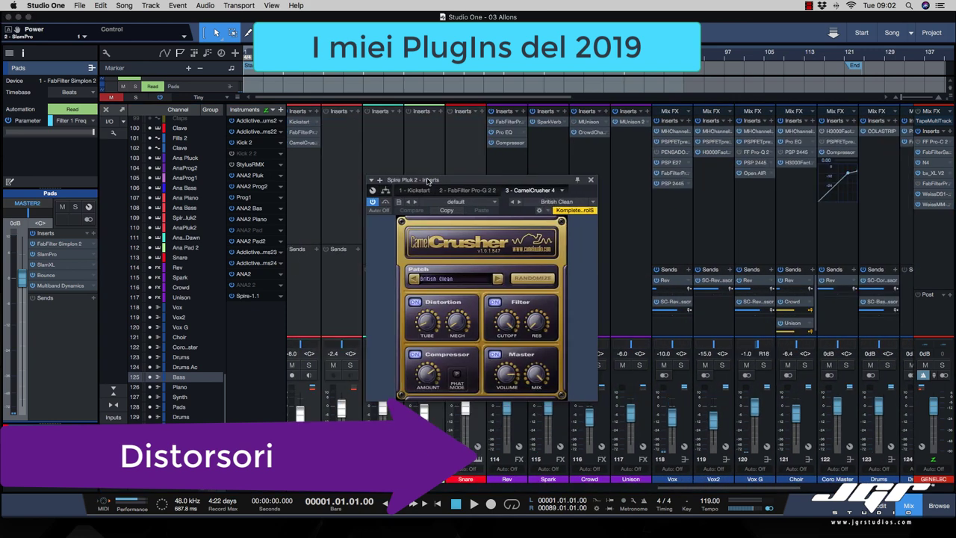
left_click_drag(428, 180, 465, 171)
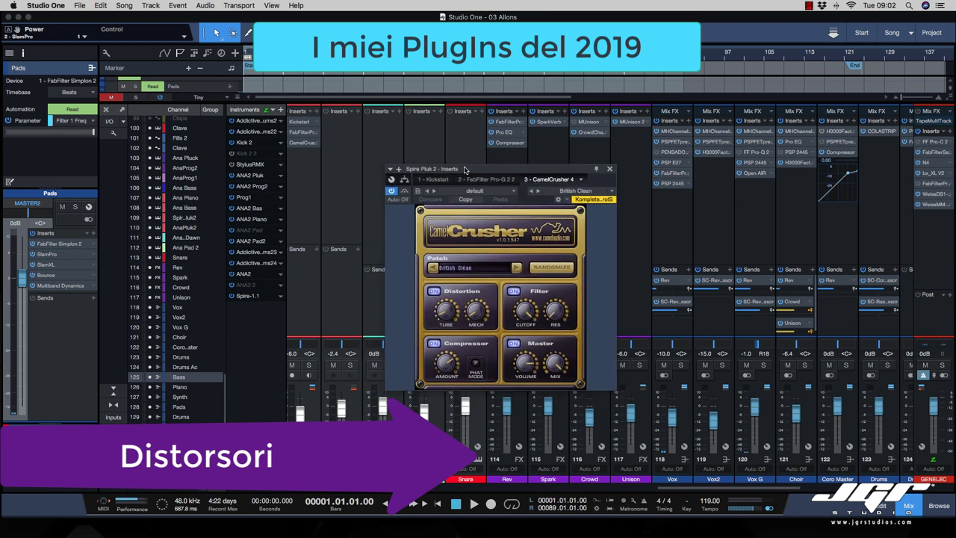
left_click_drag(464, 170, 497, 157)
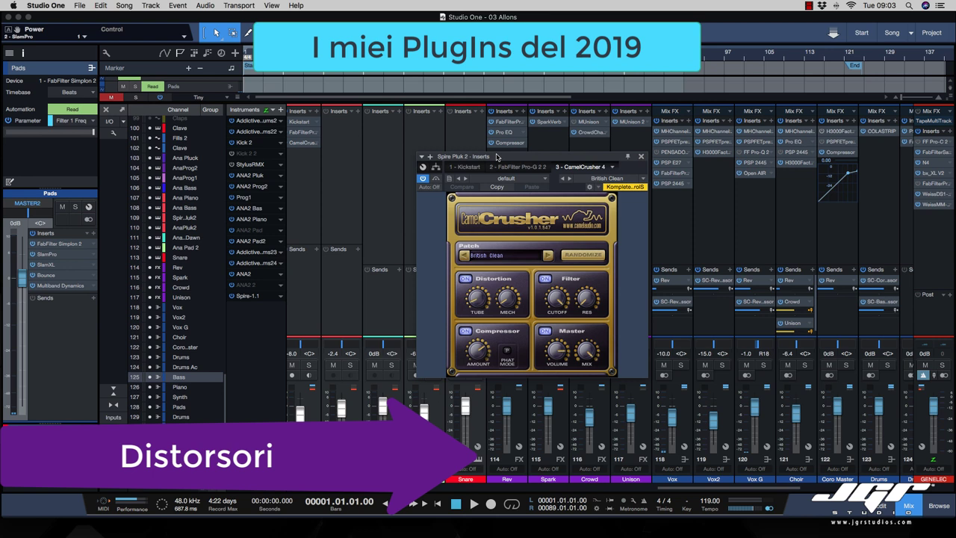
left_click_drag(497, 156, 498, 155)
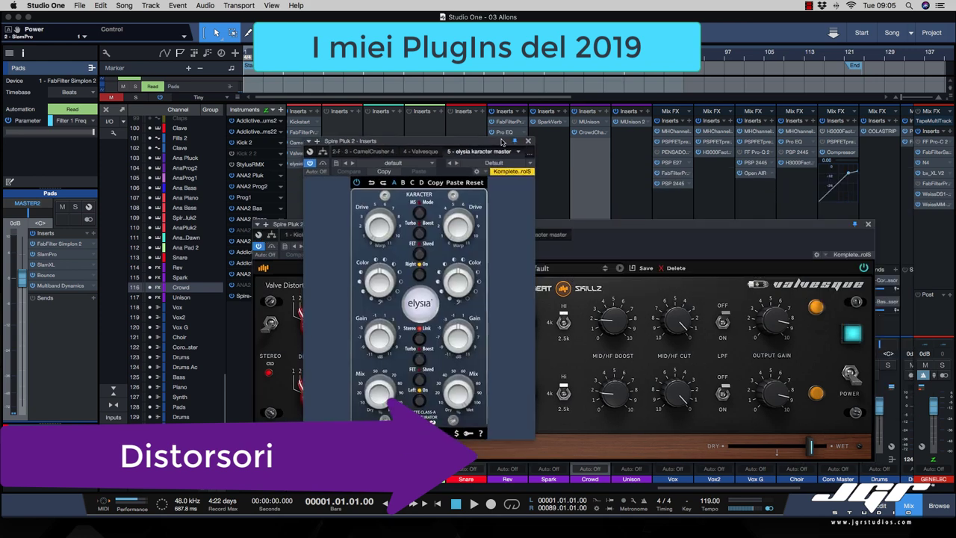
- Move the elysia karacter master window aside and add Vertigo VSM-3 to the Spire Pluk 2 inserts
left_click_drag(635, 101, 654, 133)
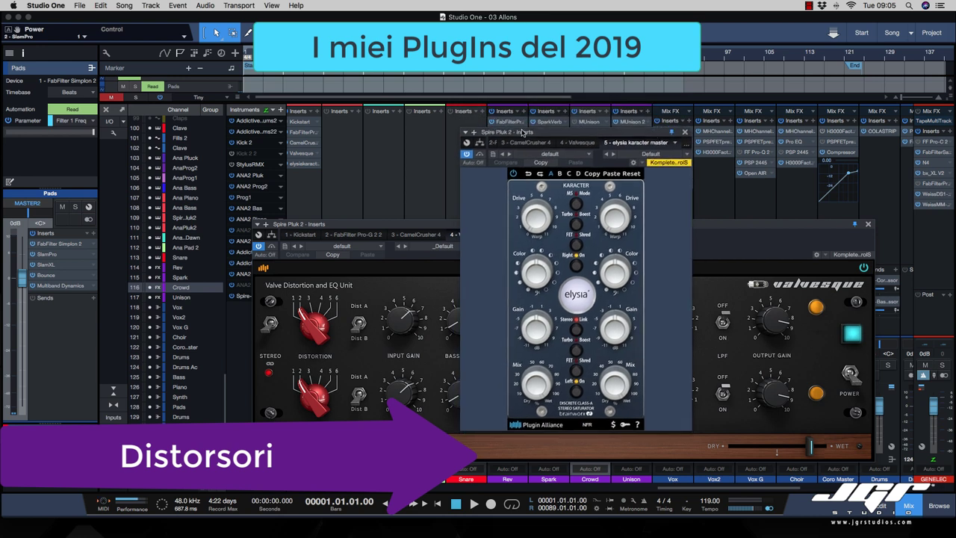
left_click(319, 113)
left_click(319, 113)
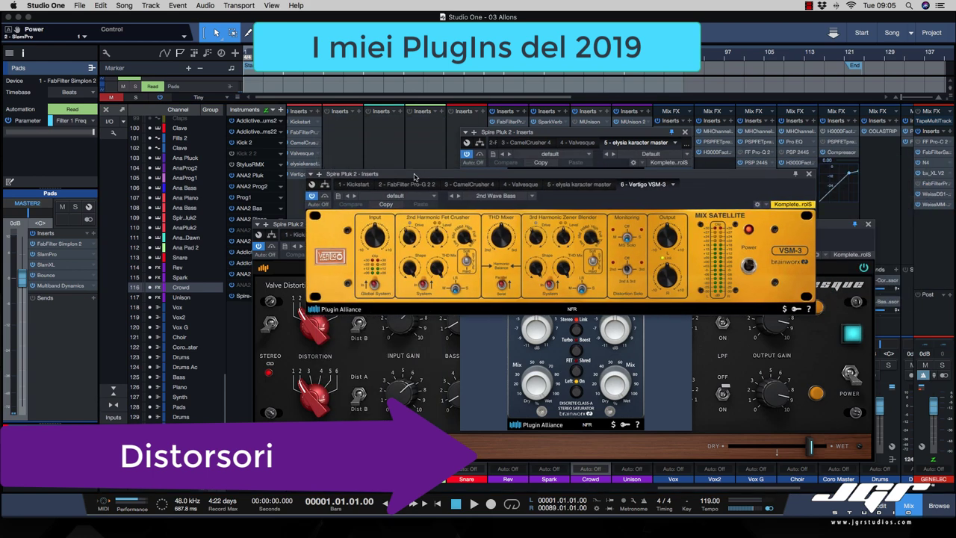
- Move the Vertigo VSM-3 window aside, add PSP HertzRider to the Spire Pluk 2 inserts, and close its window
left_click_drag(414, 176, 339, 186)
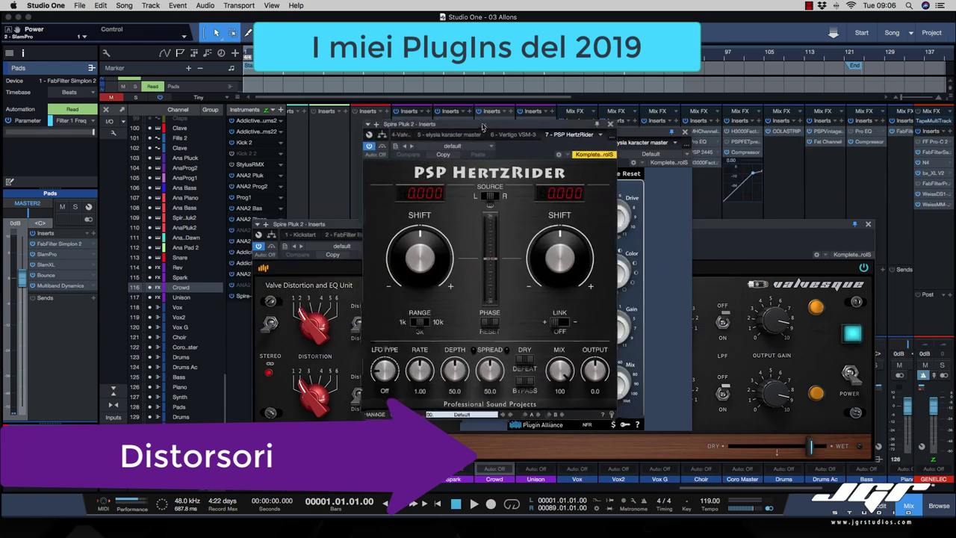
left_click_drag(466, 86, 471, 115)
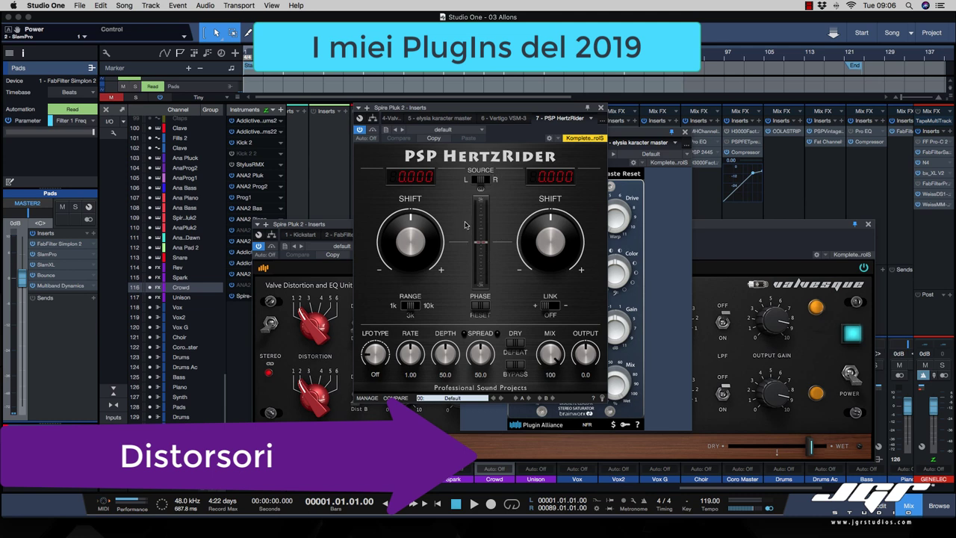
left_click(600, 108)
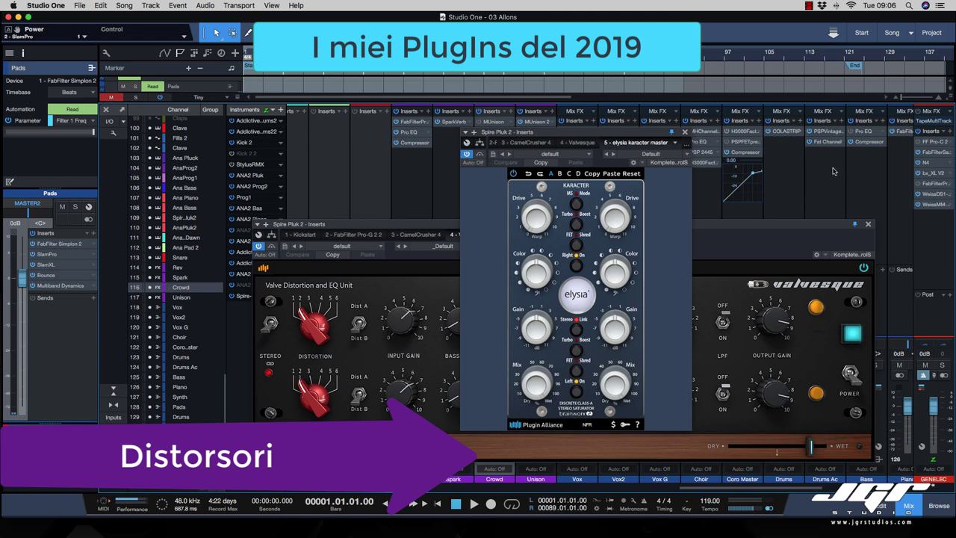
- View FabFilter Saturn on the GENELEC channel and close its window and the elysia karacter master window
left_click(938, 152)
left_click_drag(868, 168, 663, 124)
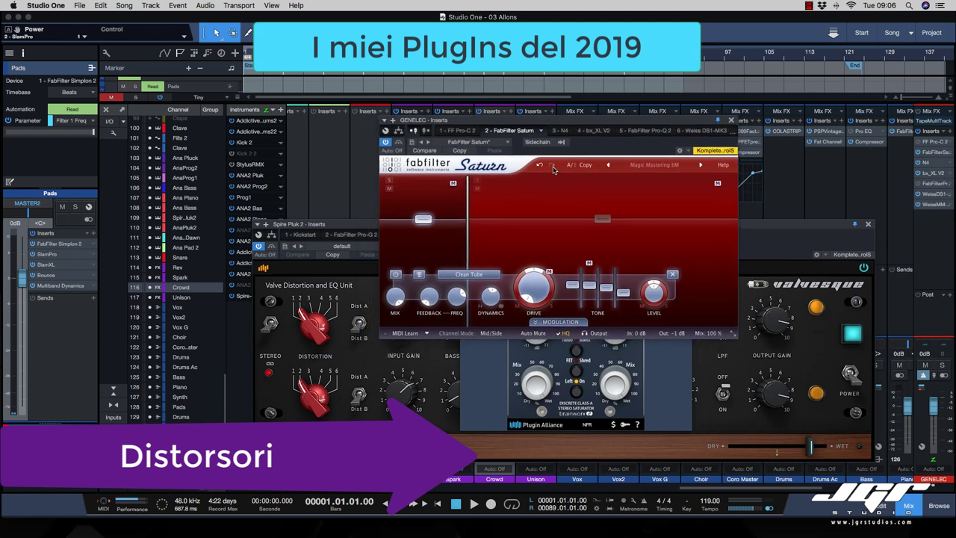
mouse_move(547, 120)
left_mouse_down()
mouse_move(630, 142)
mouse_move(549, 138)
left_mouse_up()
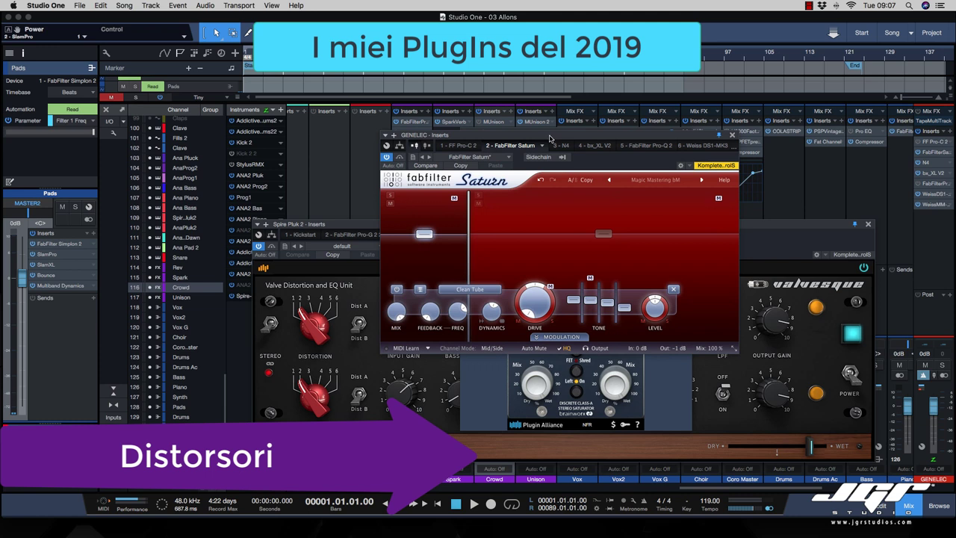
left_click(732, 135)
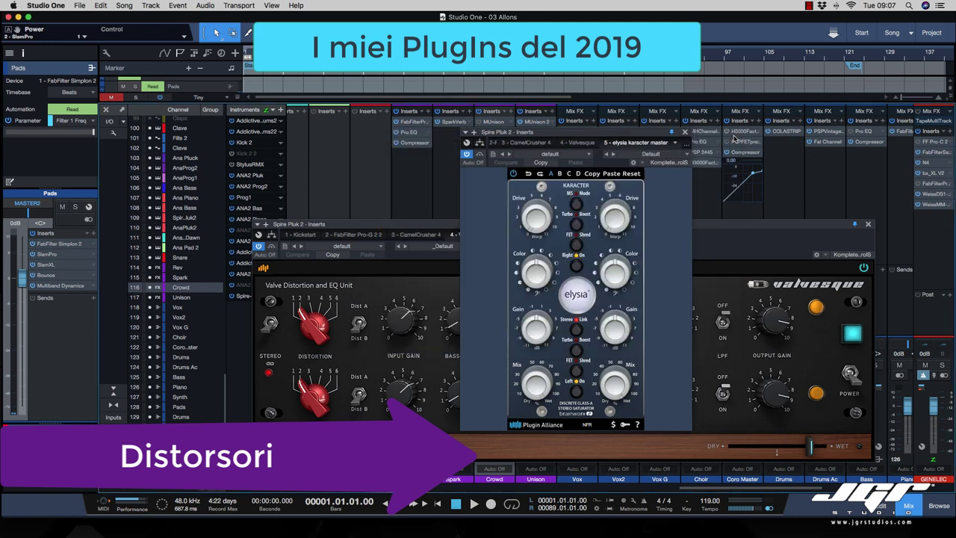
left_click(685, 134)
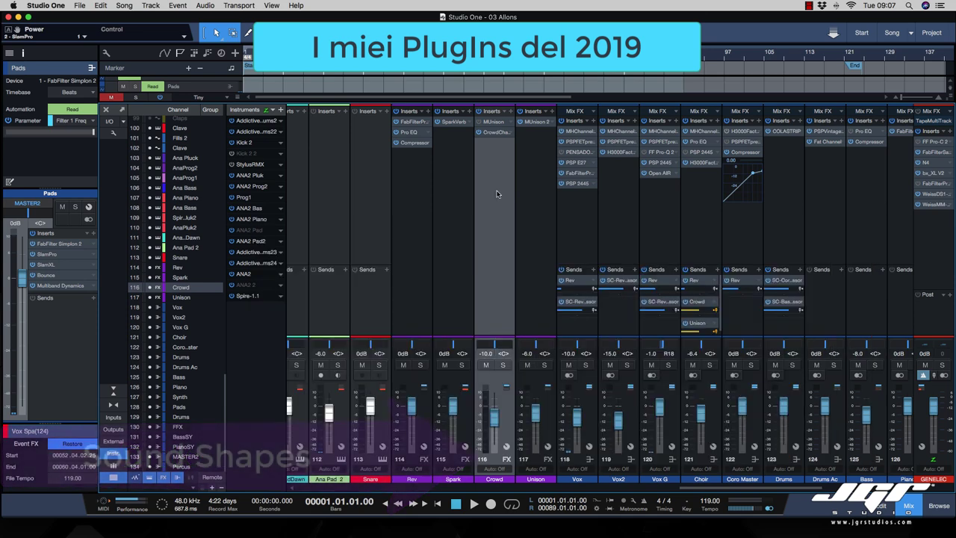
- Add FabFilter Simplon to the Spire Pluk 2 channel's inserts, reposition its window, and close it
scroll(497, 194, "left", 3)
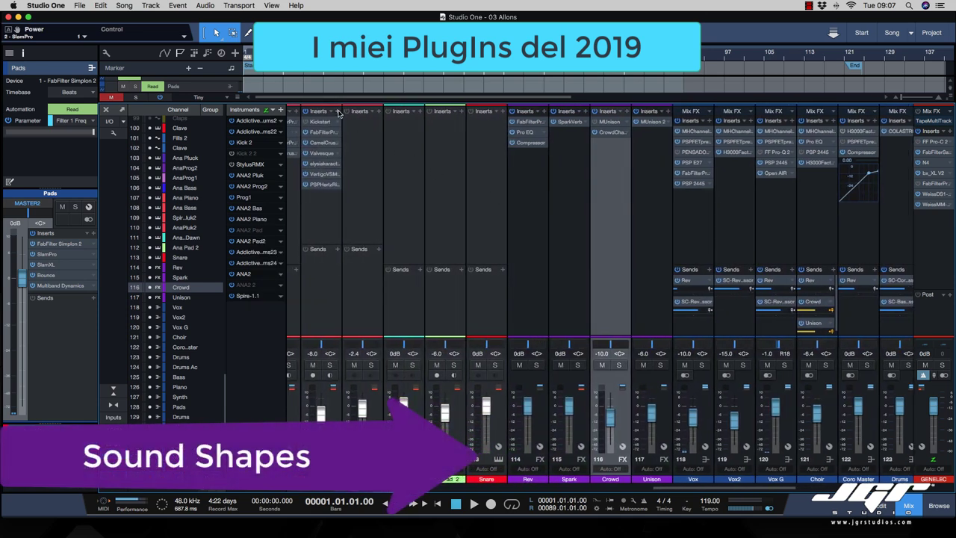
left_click(338, 112)
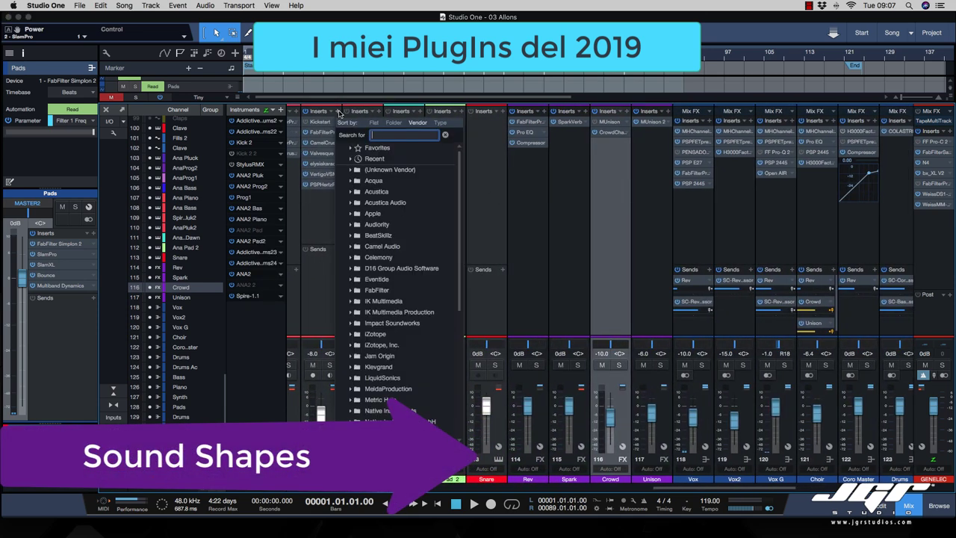
left_click(376, 289)
double_click(388, 191)
left_click_drag(410, 224, 567, 153)
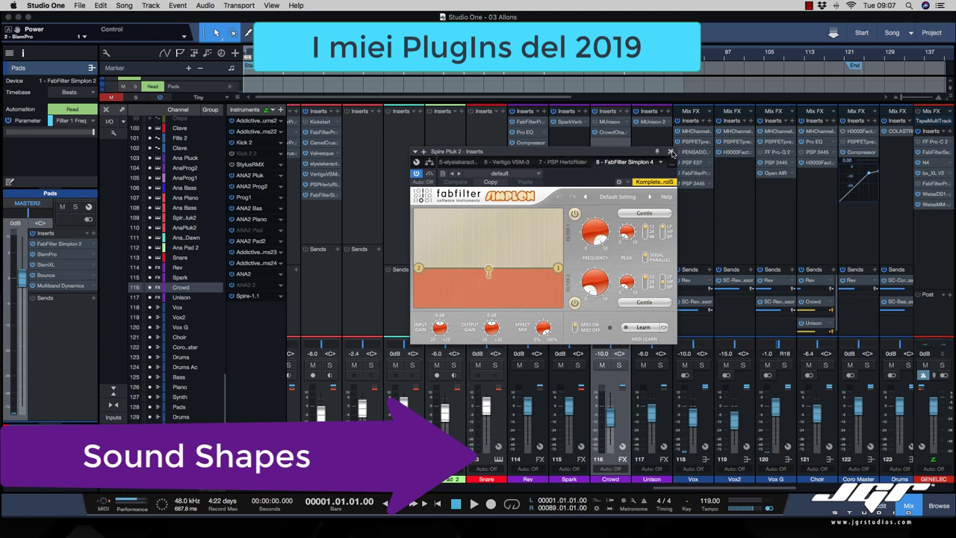
left_click(670, 153)
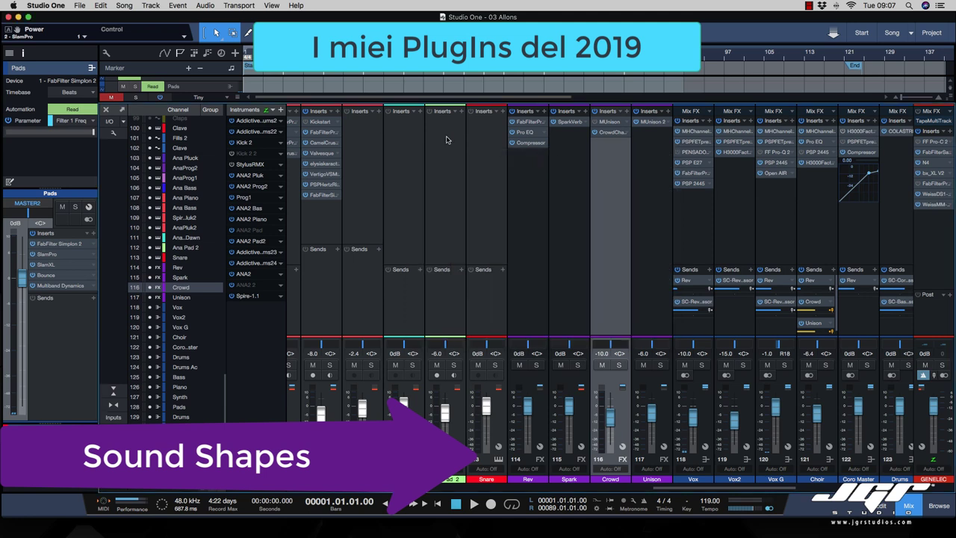
- Add TAL-Vocoder-2 to the Spire Pluk 2 channel's inserts, reposition its window, and close it
left_click(337, 112)
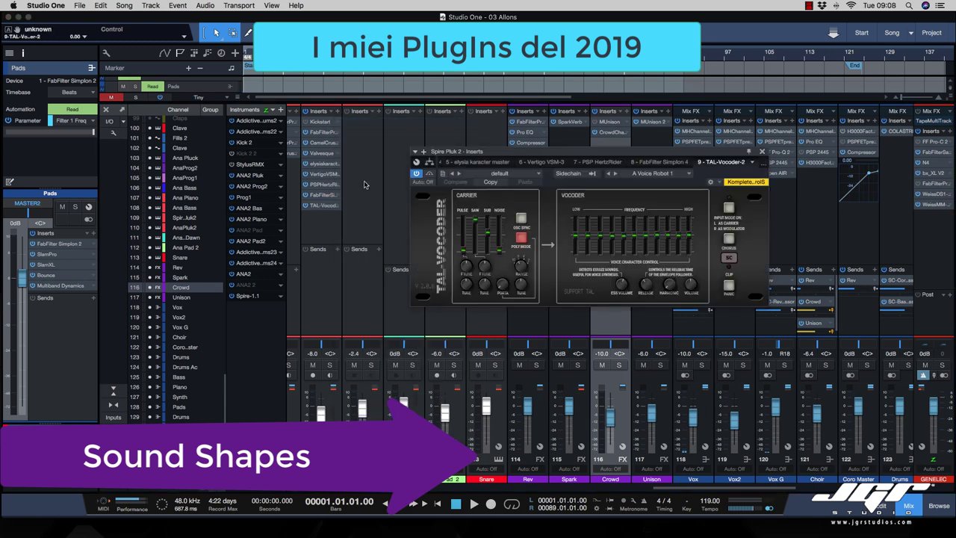
left_click_drag(504, 154, 468, 165)
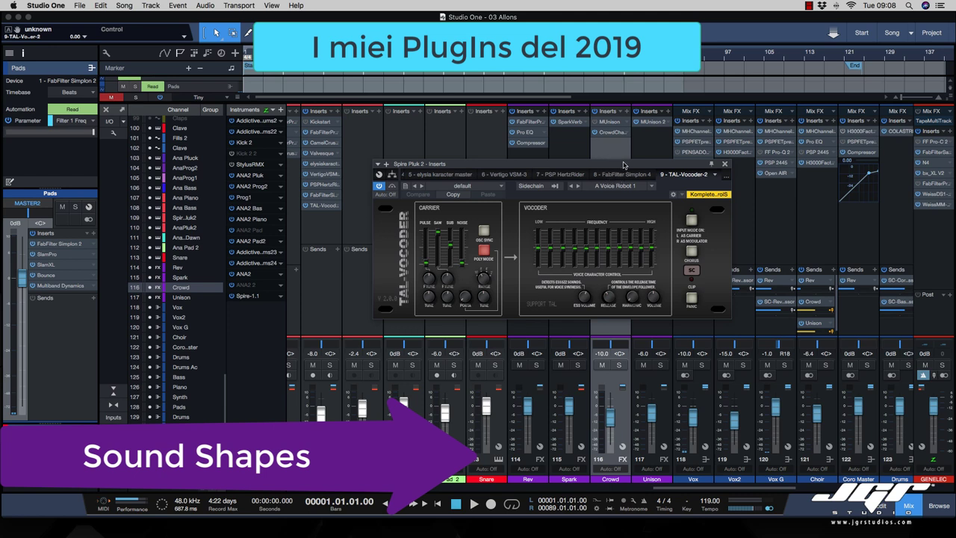
left_click_drag(640, 165, 646, 176)
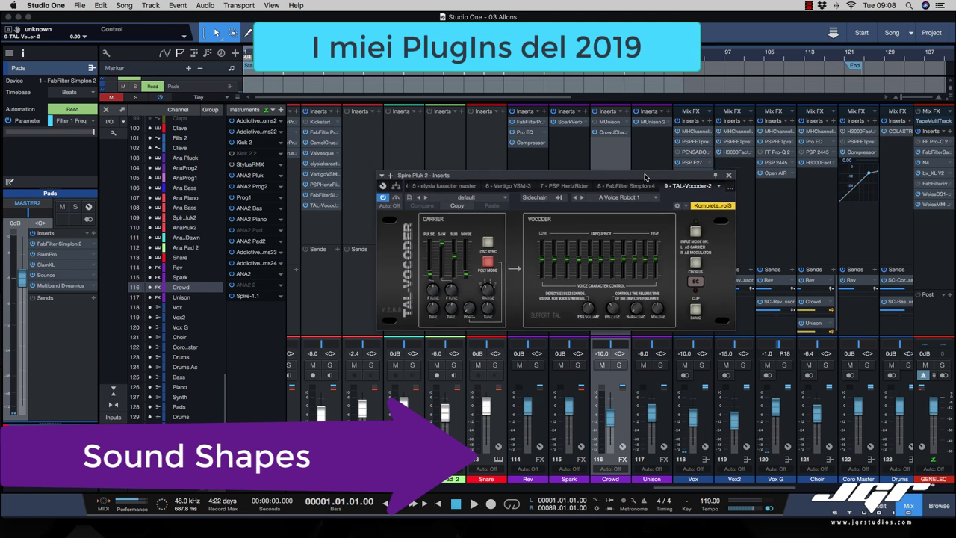
left_click(729, 176)
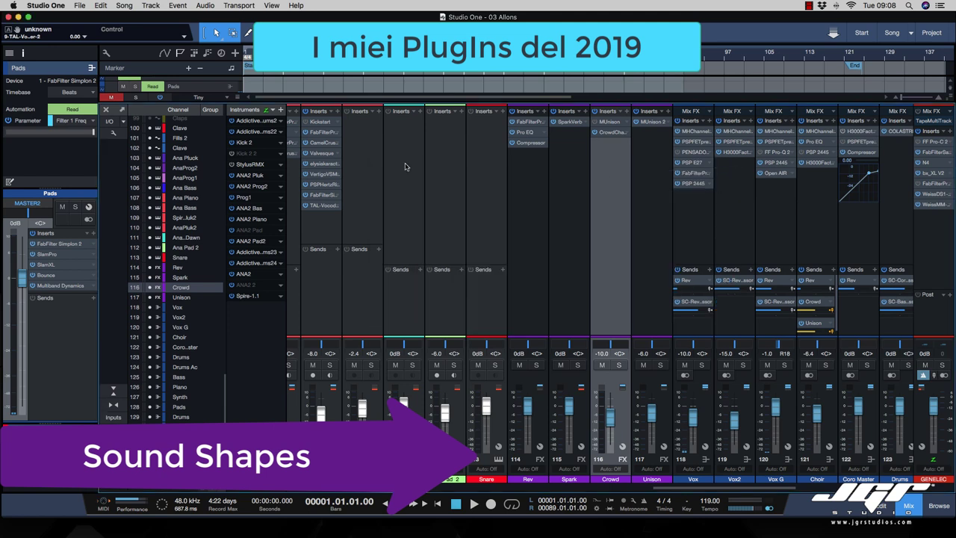
- Add Kickstart to the Spire Pluk 2 channel's inserts and select its Short Kick curve
left_click(337, 112)
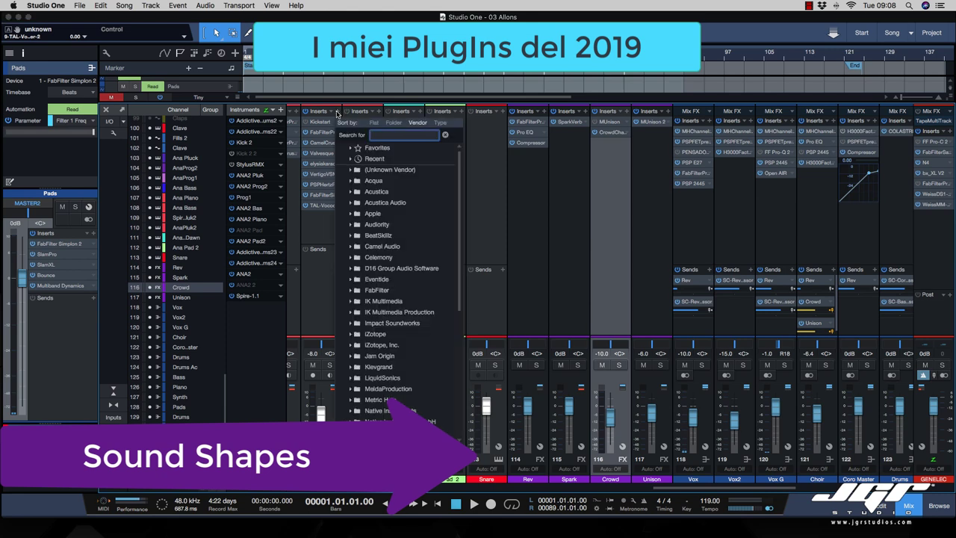
type("kick")
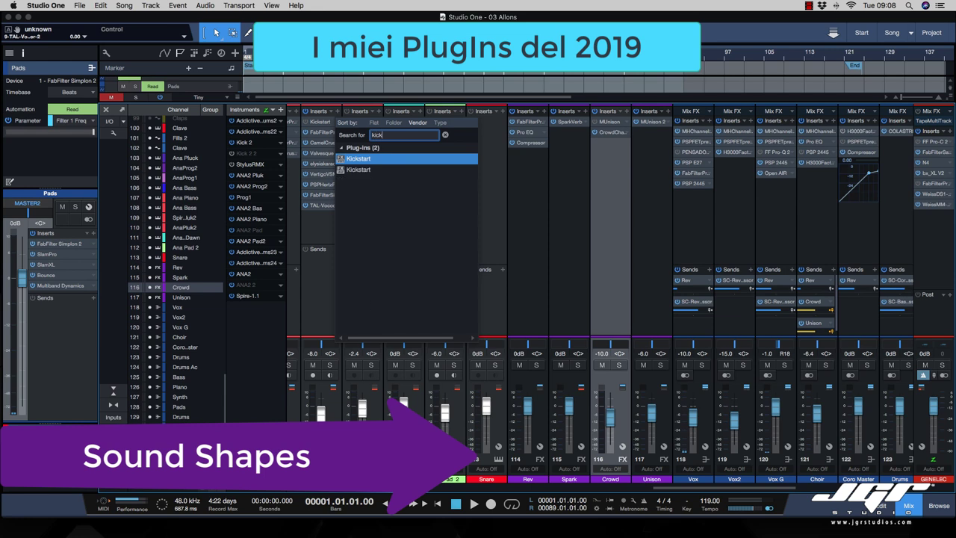
key("Down")
key("Return")
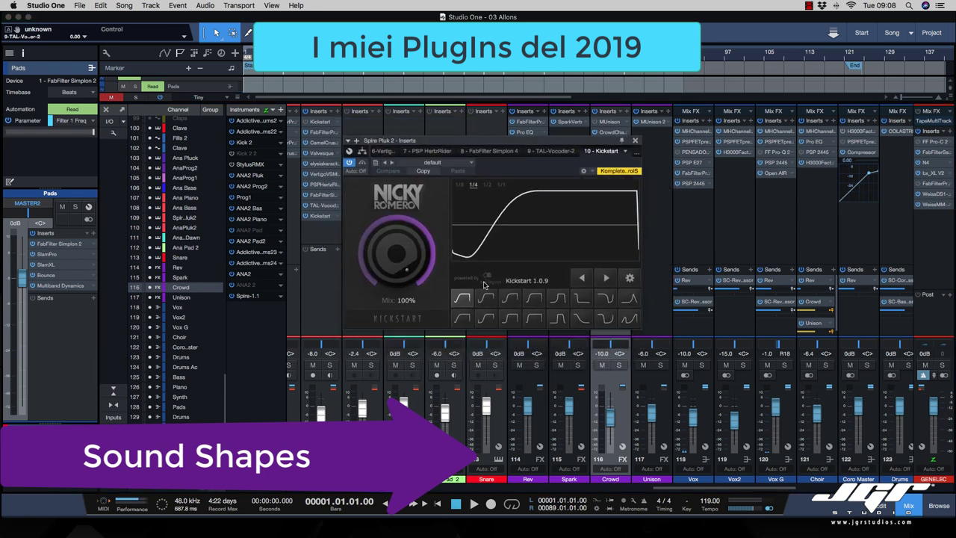
left_click(534, 298)
left_click(559, 298)
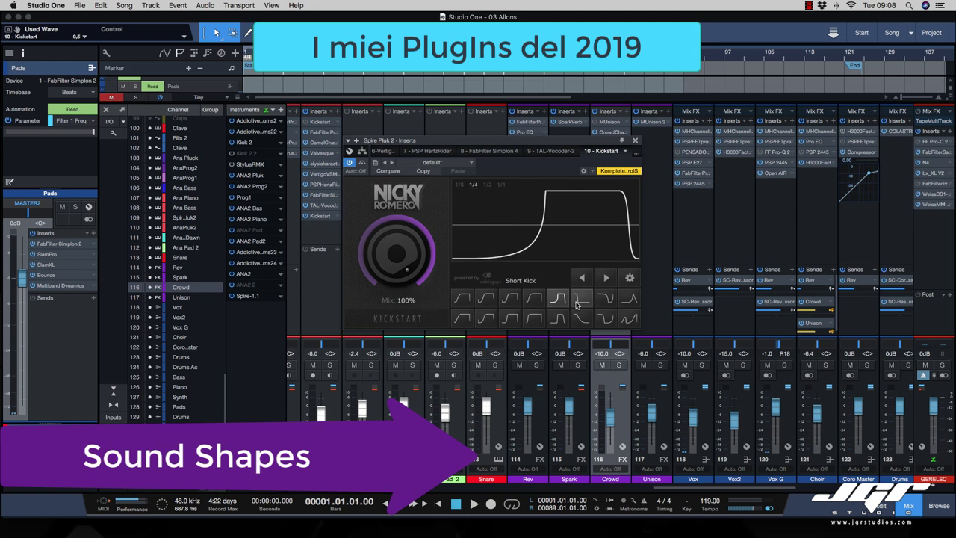
- Try Kickstart's Long Kick, Subbass Chain and Reverse Chain curves, reselect Subbass Chain, and close the plug-in window
left_click(558, 319)
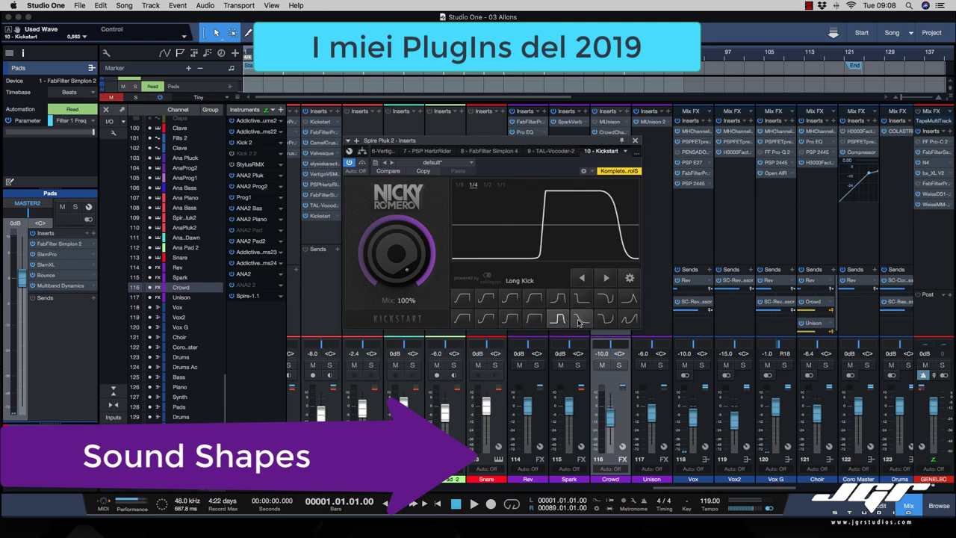
left_click(581, 298)
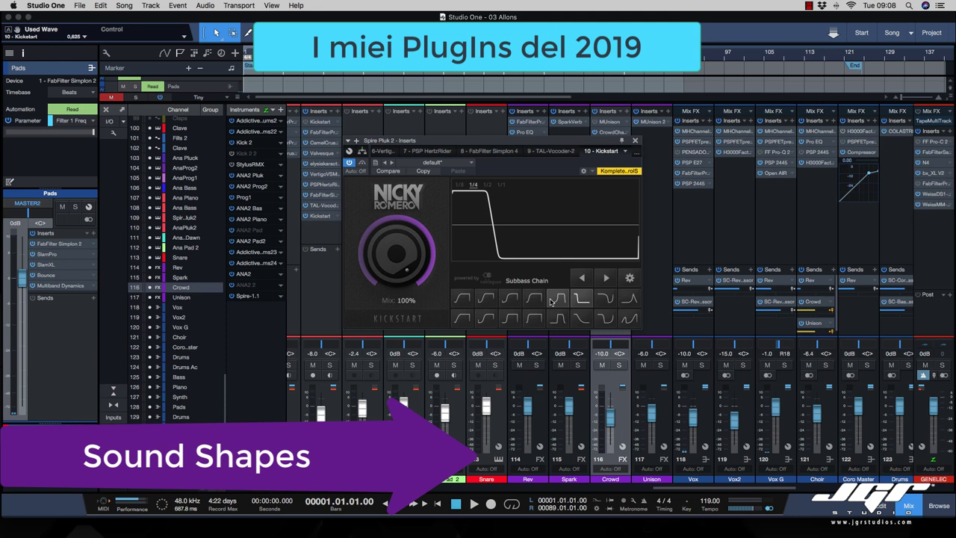
left_click(509, 299)
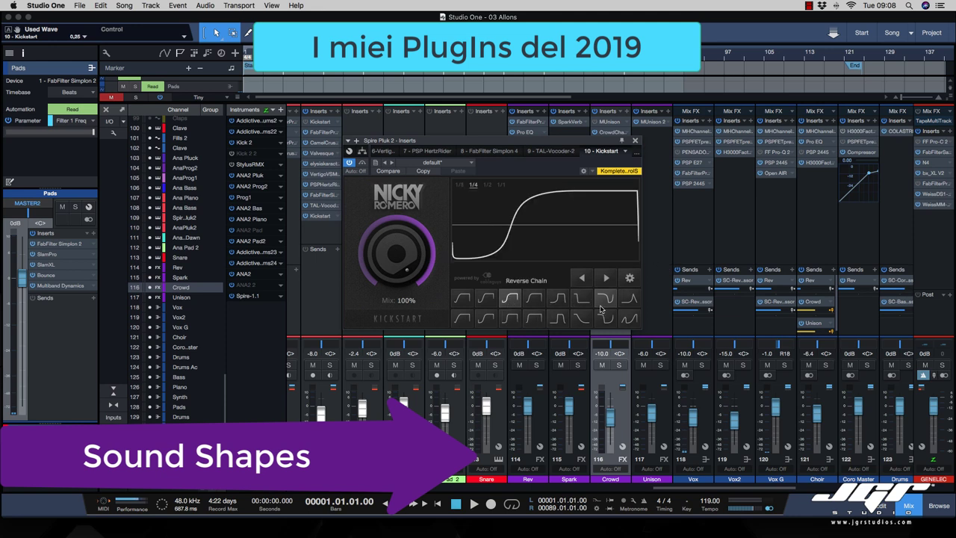
left_click(582, 298)
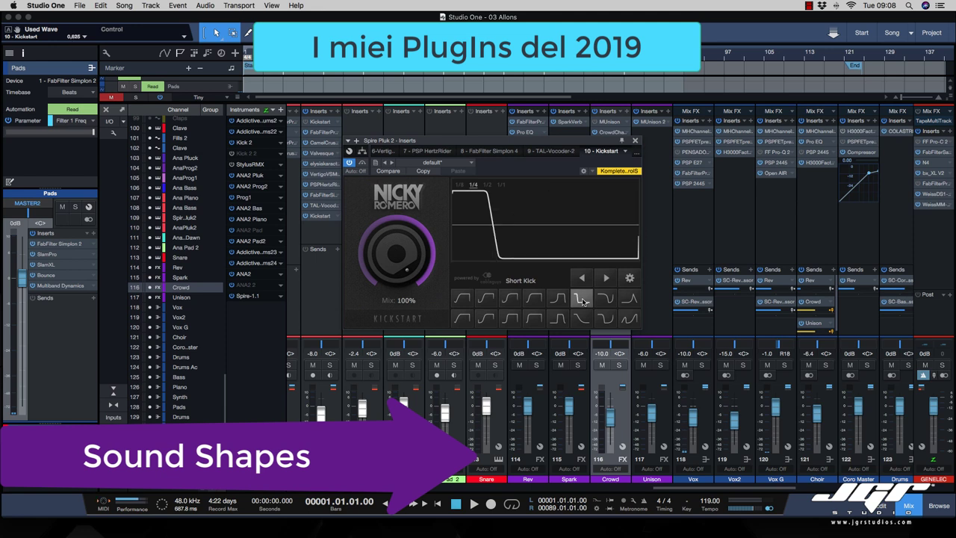
left_click(636, 142)
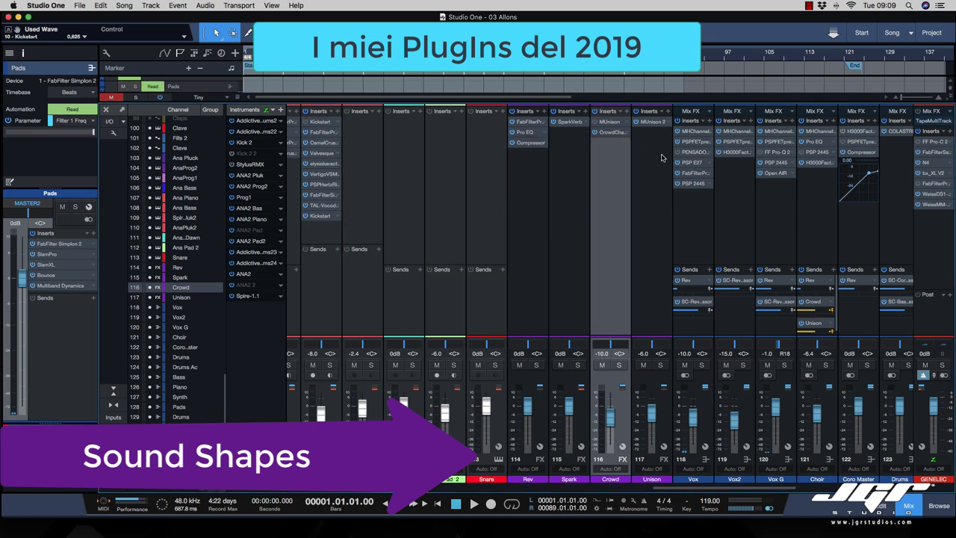
- Add BREVERB 2 to the Rev channel's inserts and reposition its window
scroll(662, 158, "left", 10)
scroll(660, 157, "right", 8)
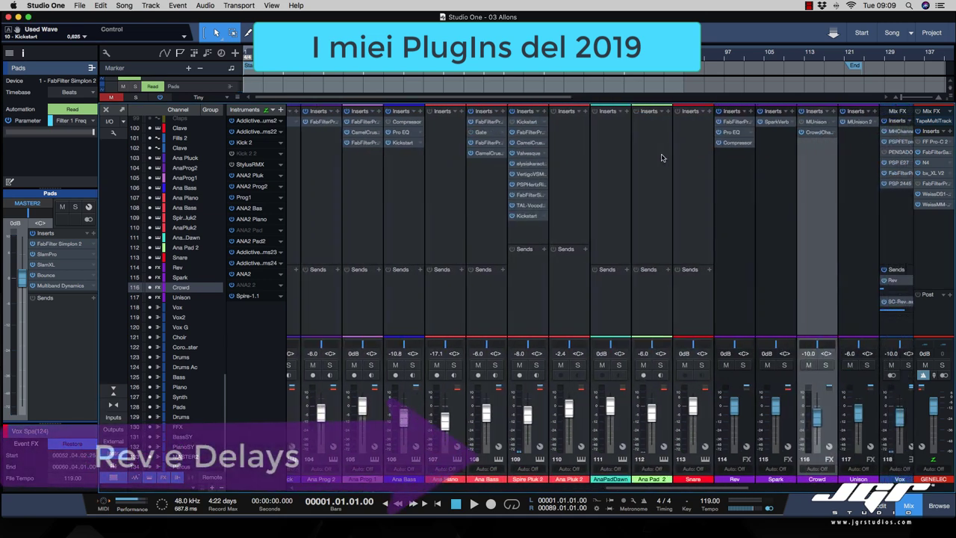
left_click(507, 153)
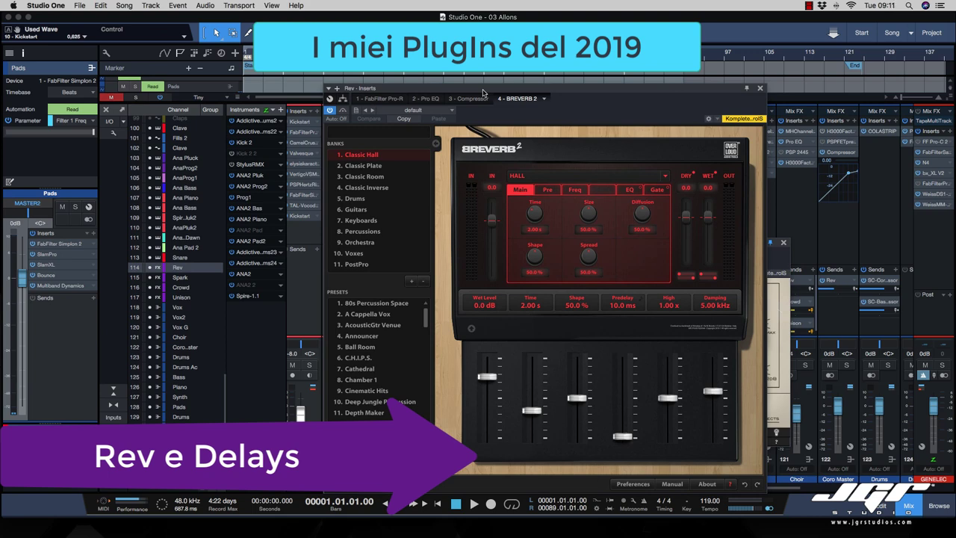
left_click_drag(482, 93, 495, 67)
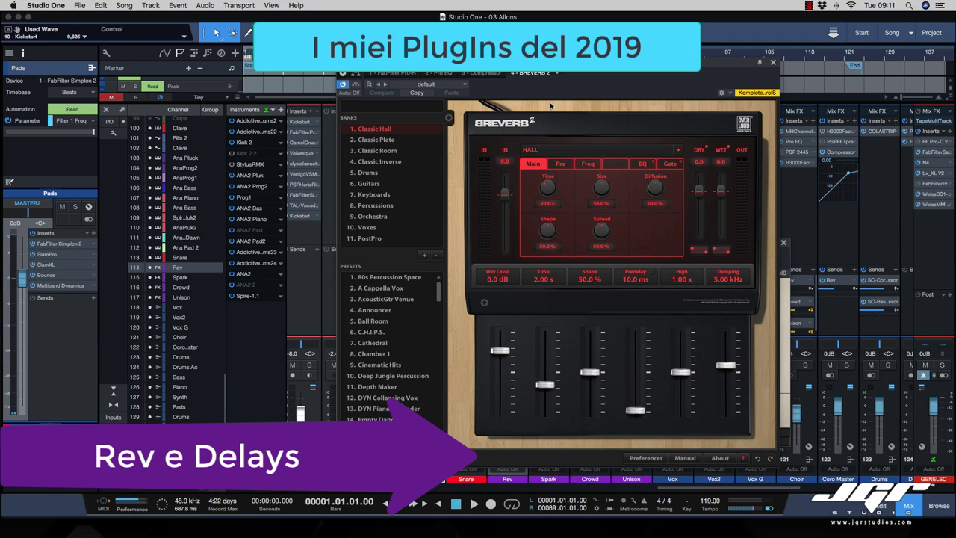
- Move the BREVERB 2 window aside, add RC 48 to the Rev channel's inserts, and reposition its window
left_click_drag(548, 65, 349, 103)
left_click(429, 112)
left_click_drag(277, 102, 611, 122)
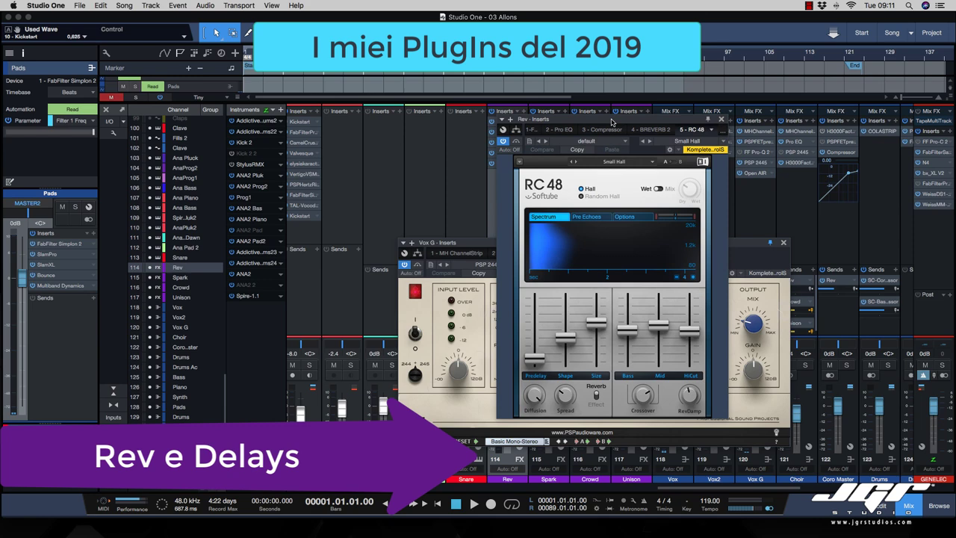
- View the Vox G channel's PSP 2445 and the Rev channel's RC 48, repositioning and closing both windows
left_click(485, 243)
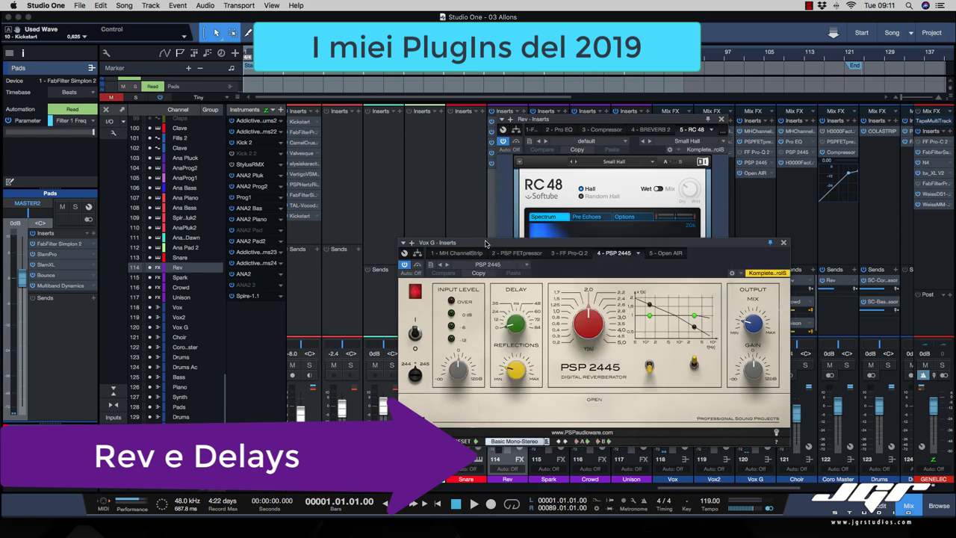
left_click_drag(486, 243, 483, 218)
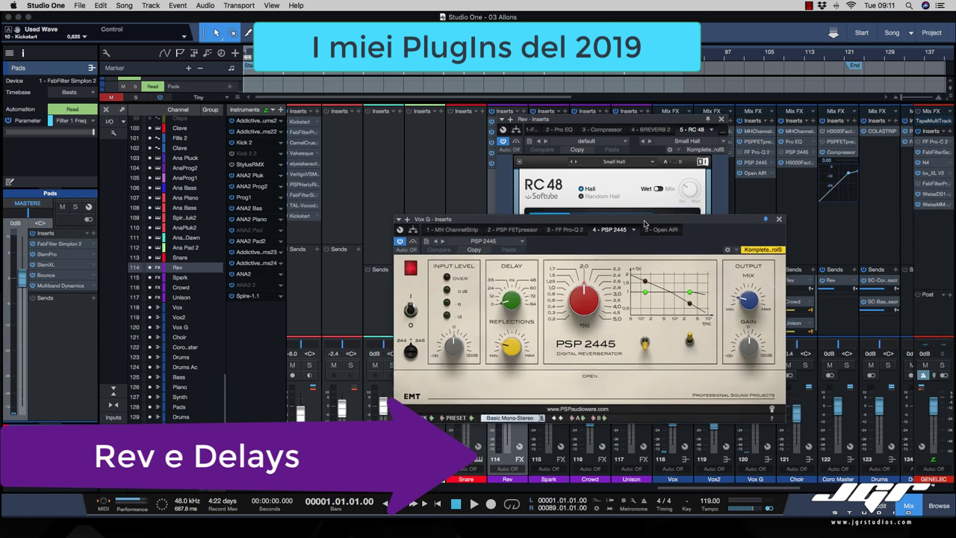
left_click_drag(648, 220, 649, 235)
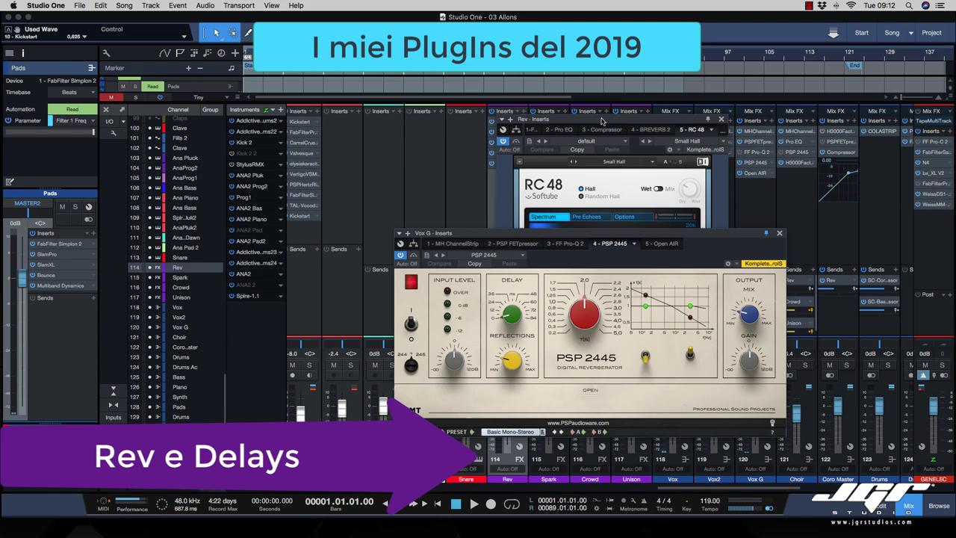
left_click_drag(604, 121, 570, 124)
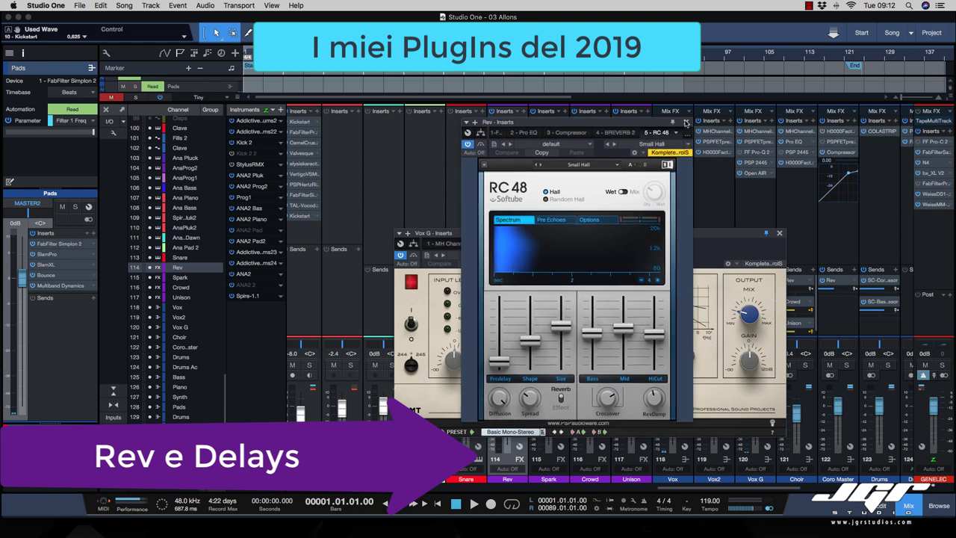
left_click(685, 122)
left_click(780, 234)
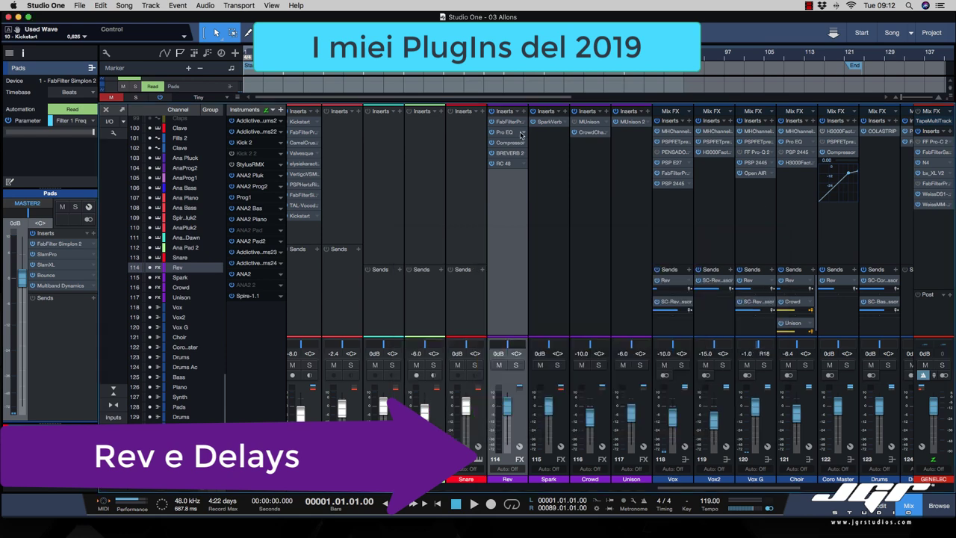
- Add PSP SpringBox to the Rev channel's inserts, reposition its window, and close it
left_click(522, 110)
left_click(582, 336)
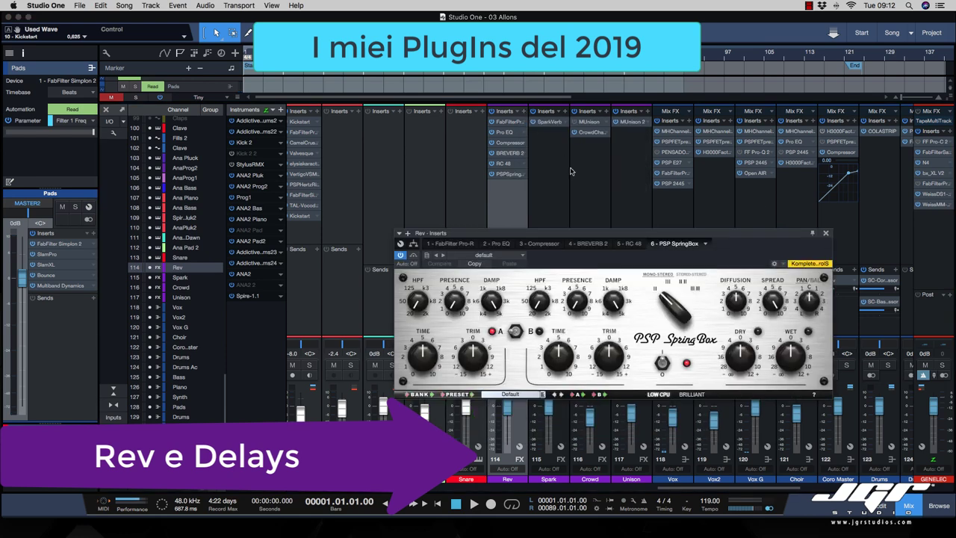
left_click_drag(613, 232, 545, 199)
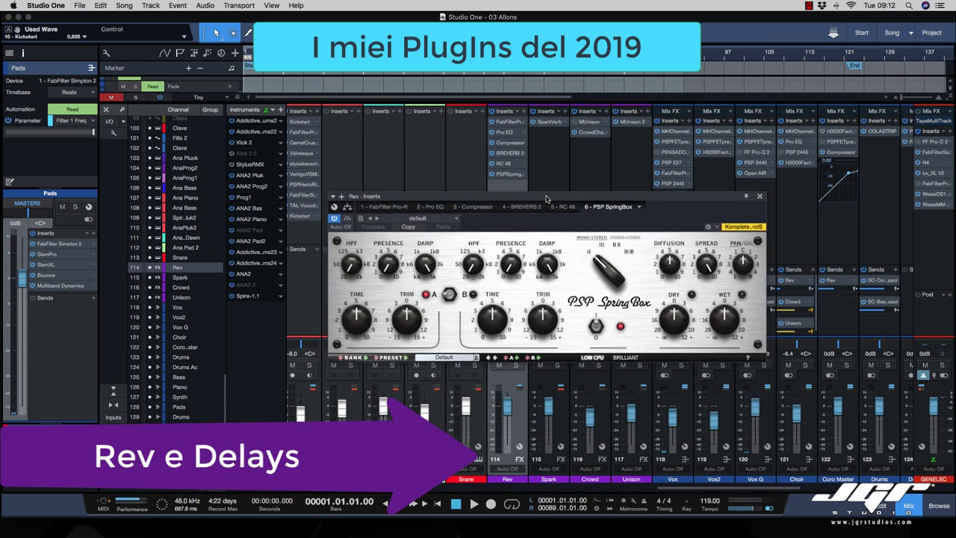
left_click(757, 197)
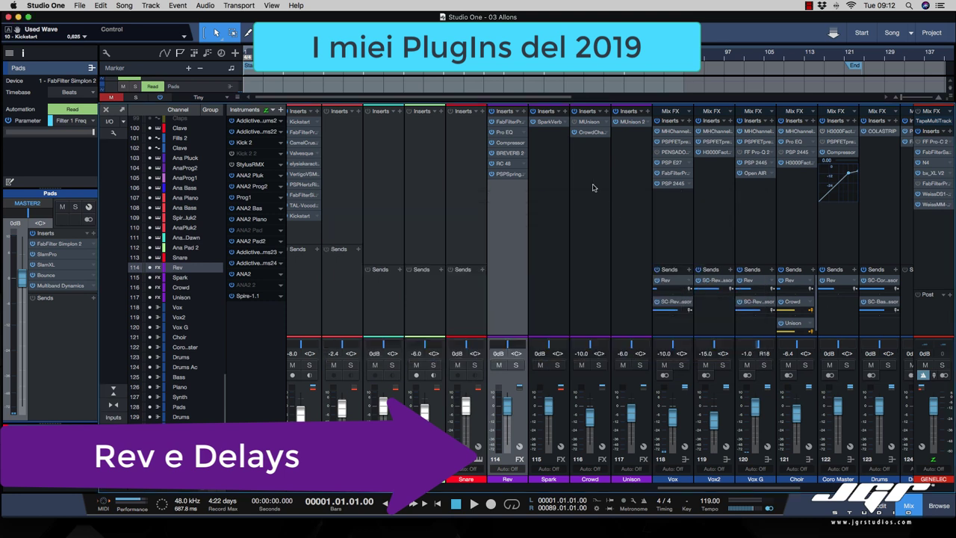
- Search the delay plug-ins and add Lexicon PSP42 to the Snare channel's inserts, repositioning its window
left_click(481, 111)
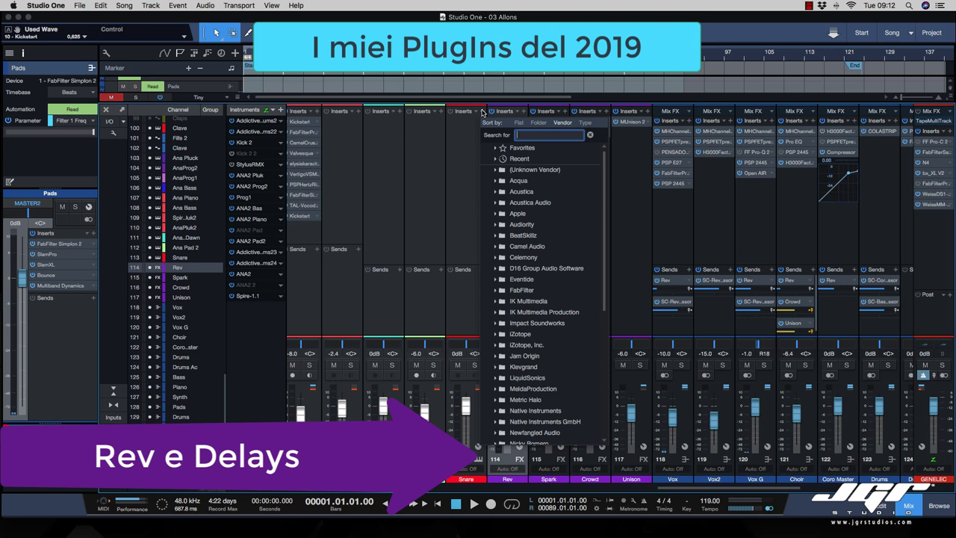
type("delay")
scroll(522, 209, "down", 2)
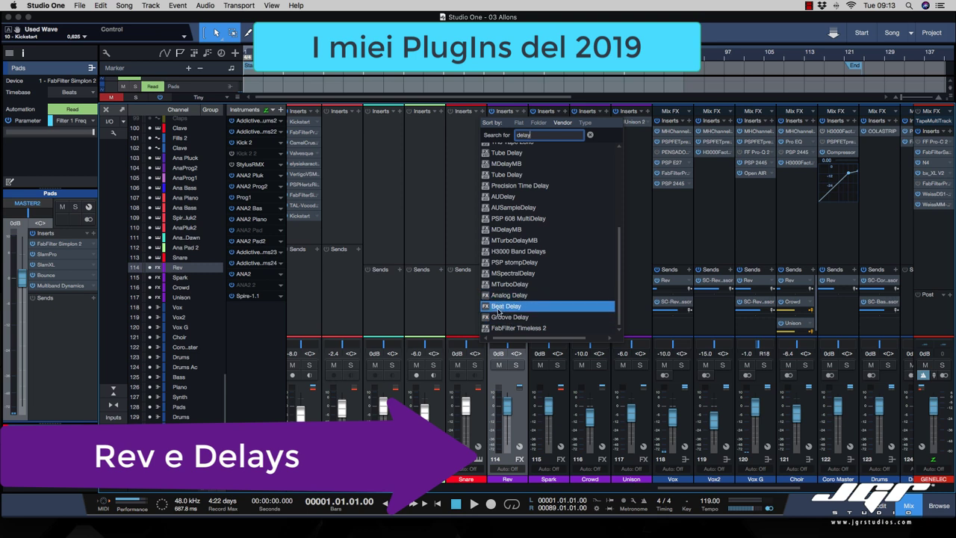
scroll(501, 306, "up", 5)
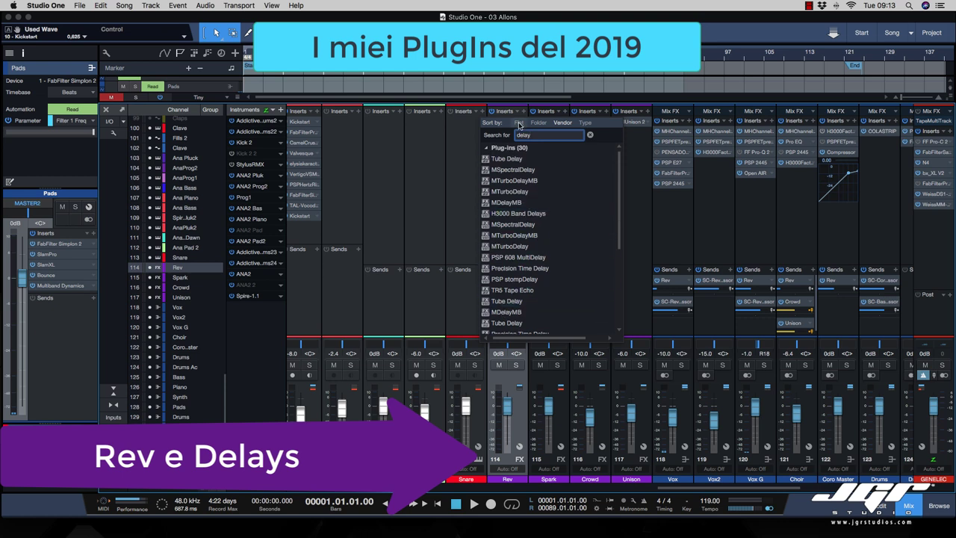
left_click_drag(537, 134, 483, 135)
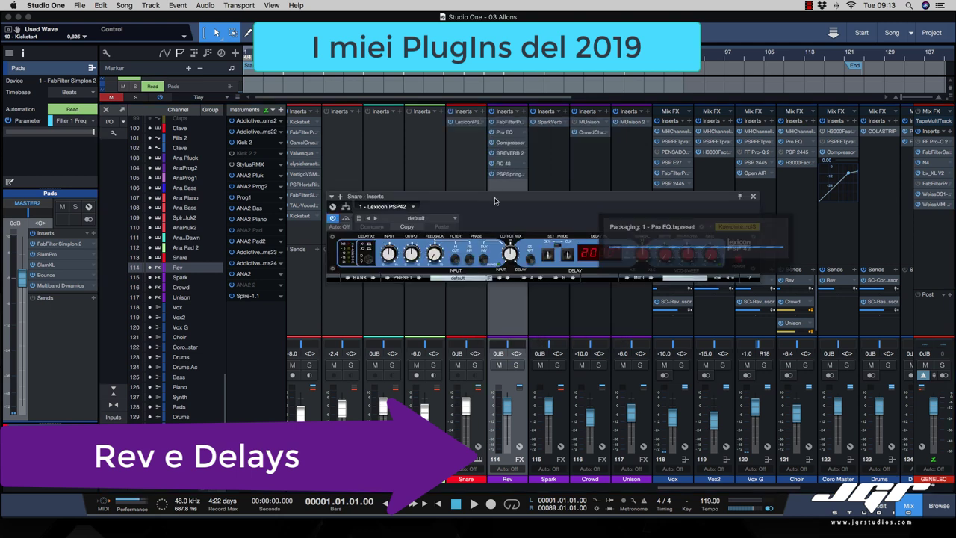
left_click_drag(489, 199, 518, 245)
left_click_drag(651, 247, 649, 249)
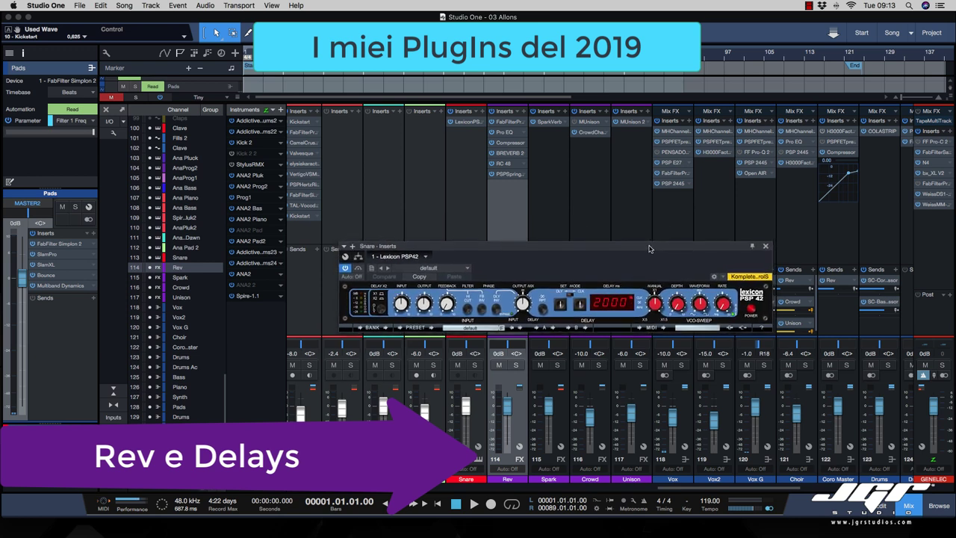
- Add PSP Echo to the Rev channel's inserts, reposition its window, and close it
left_click(525, 111)
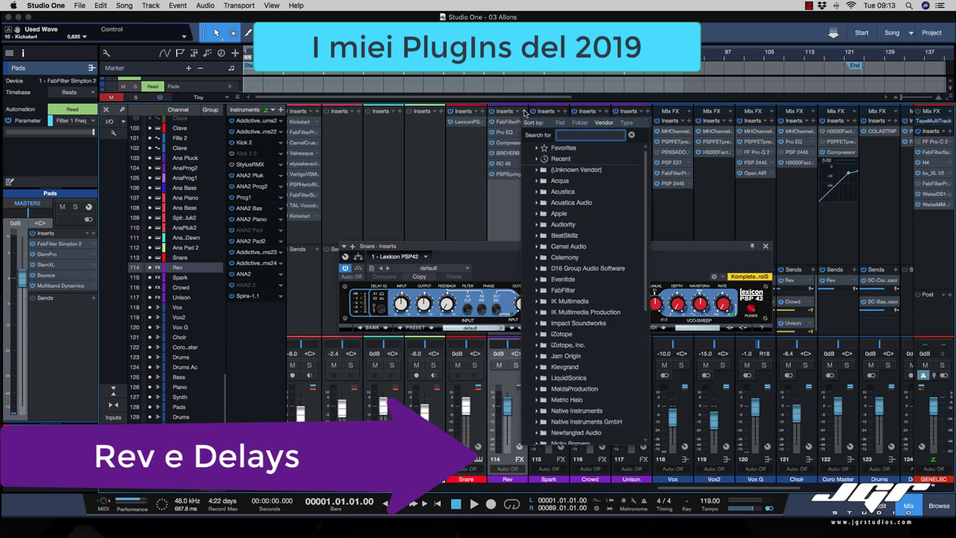
type("echo")
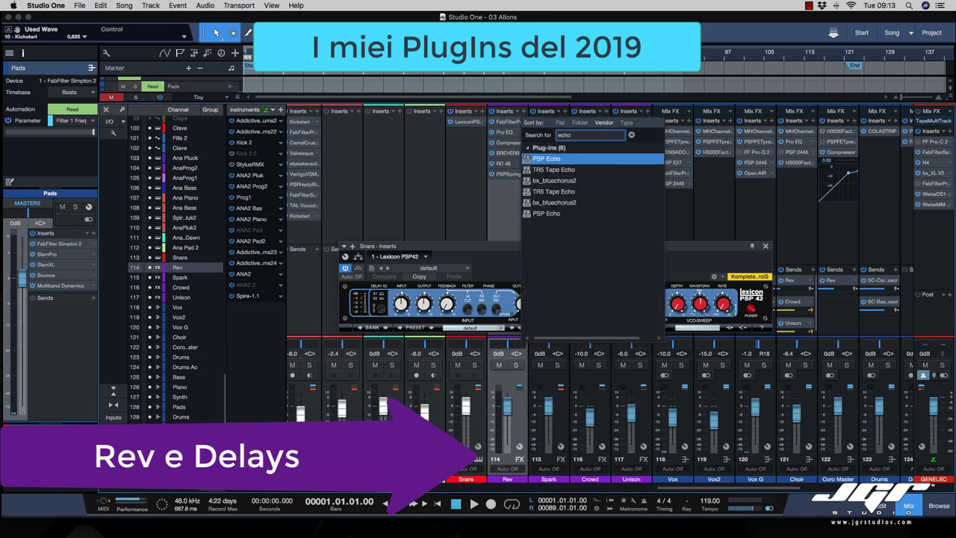
key("Return")
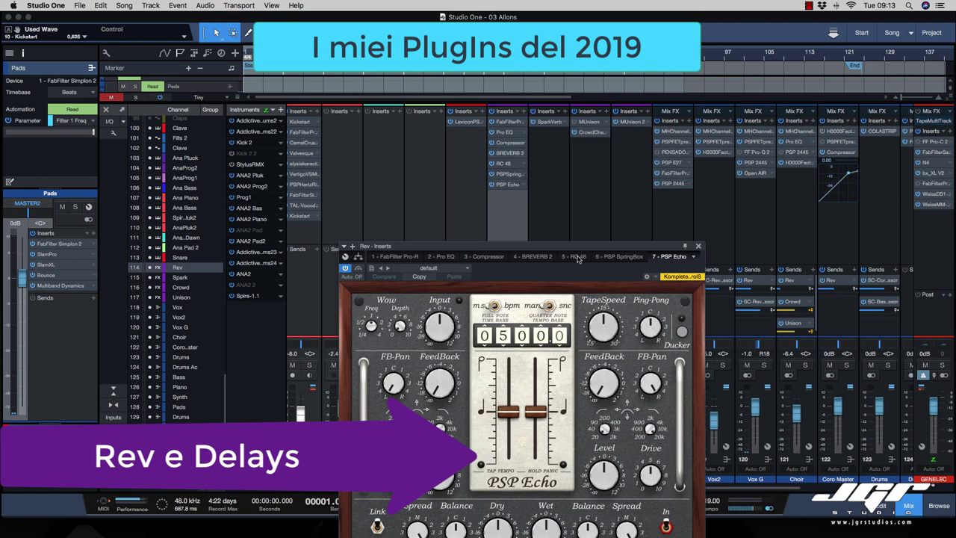
left_click_drag(577, 246, 581, 135)
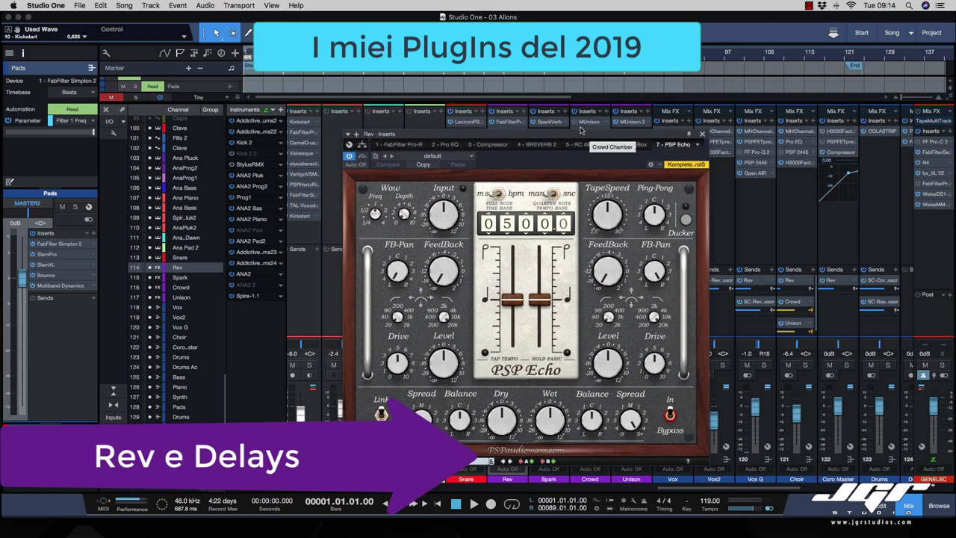
left_click_drag(653, 135, 639, 143)
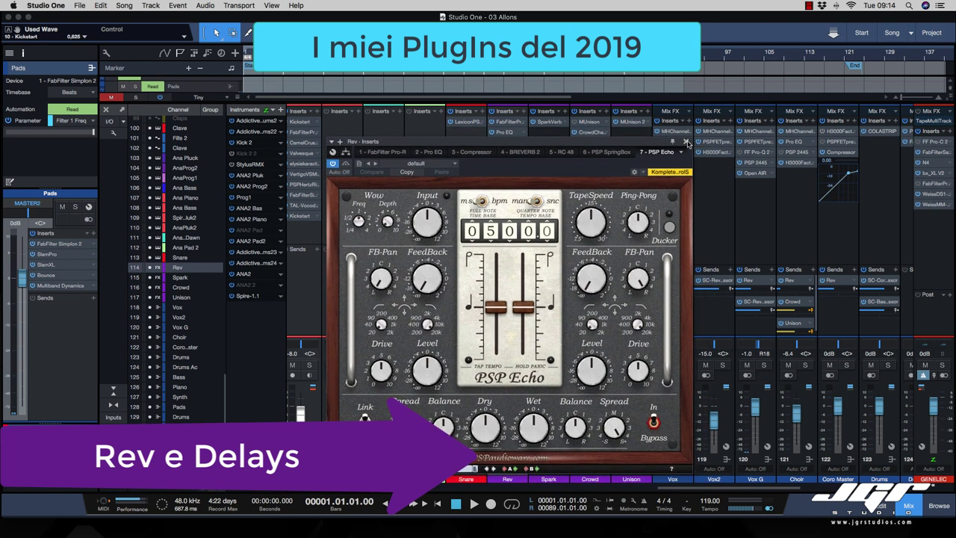
left_click(686, 142)
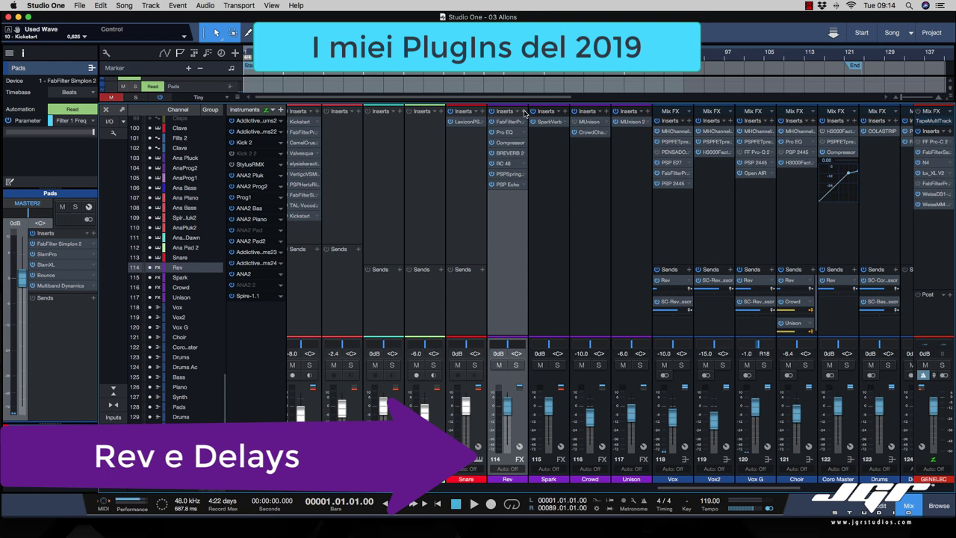
- Add H3000 Band Delays and Blackhole to the Rev channel's inserts, reposition their windows, and close the Blackhole window
left_click(525, 112)
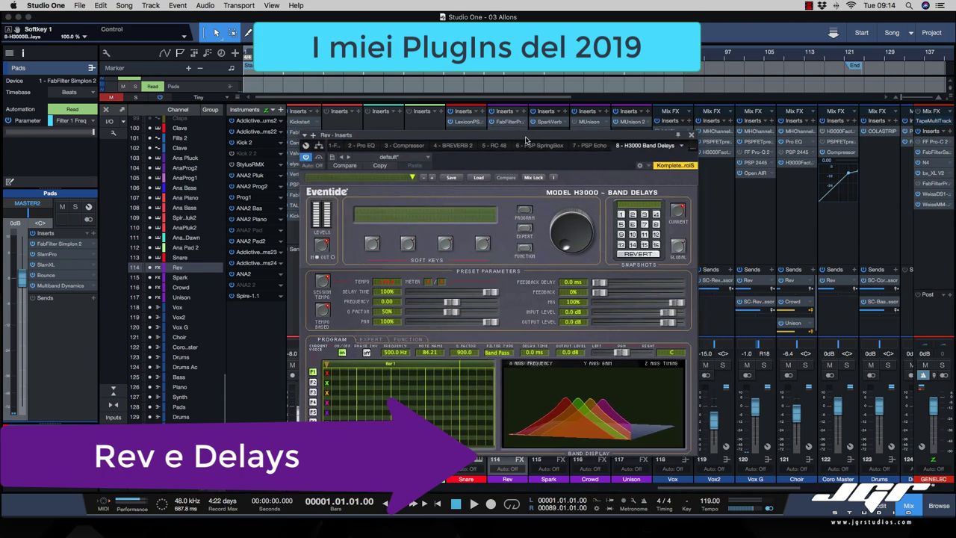
left_click_drag(525, 139, 571, 181)
left_click(525, 112)
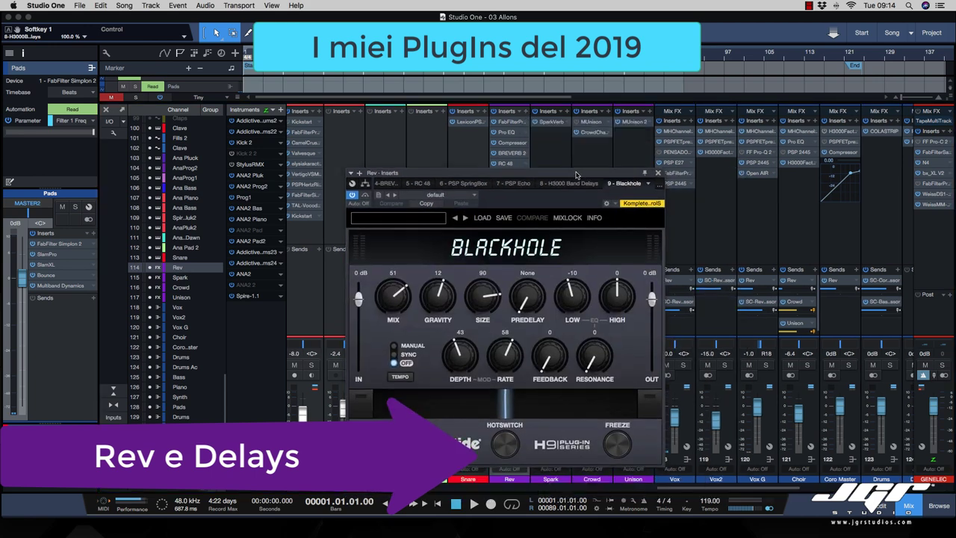
left_click_drag(544, 145, 637, 105)
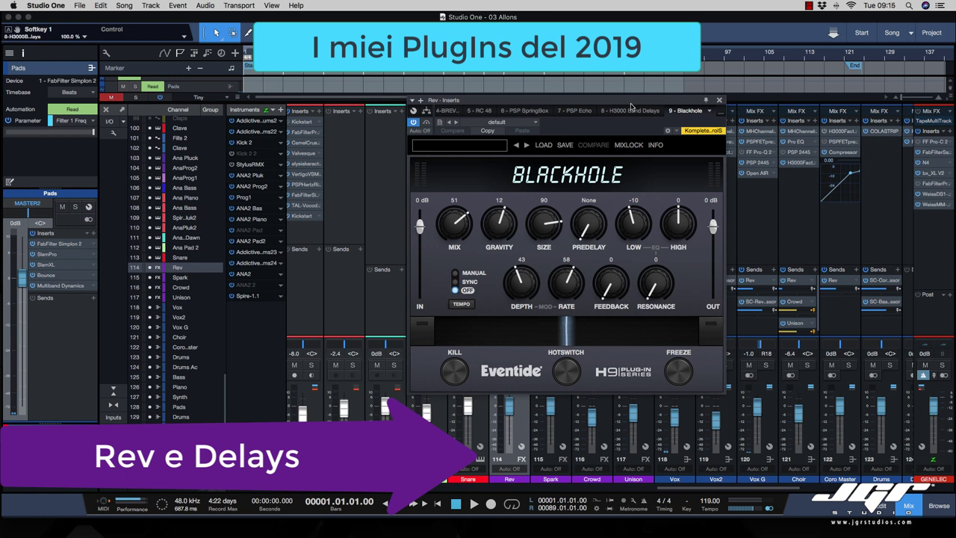
left_click_drag(637, 106, 611, 125)
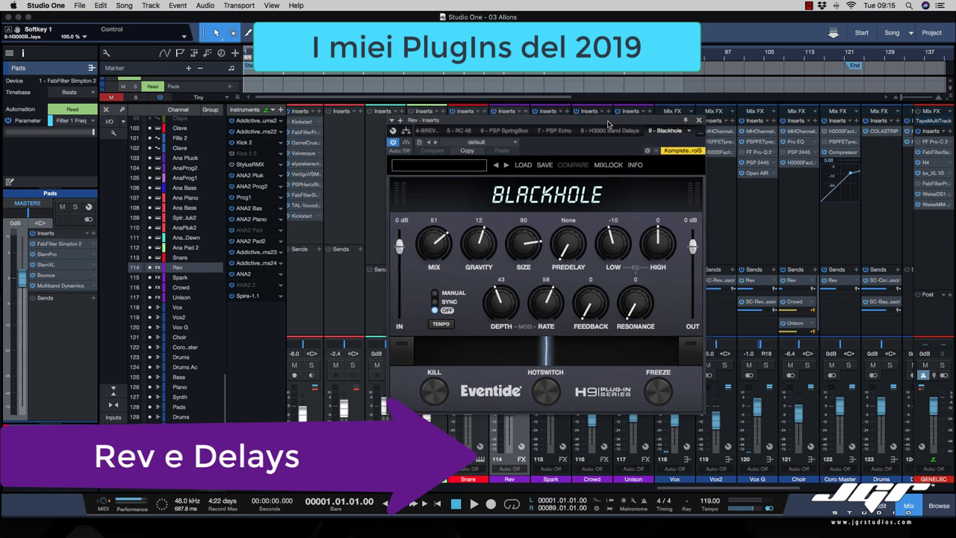
left_click(698, 120)
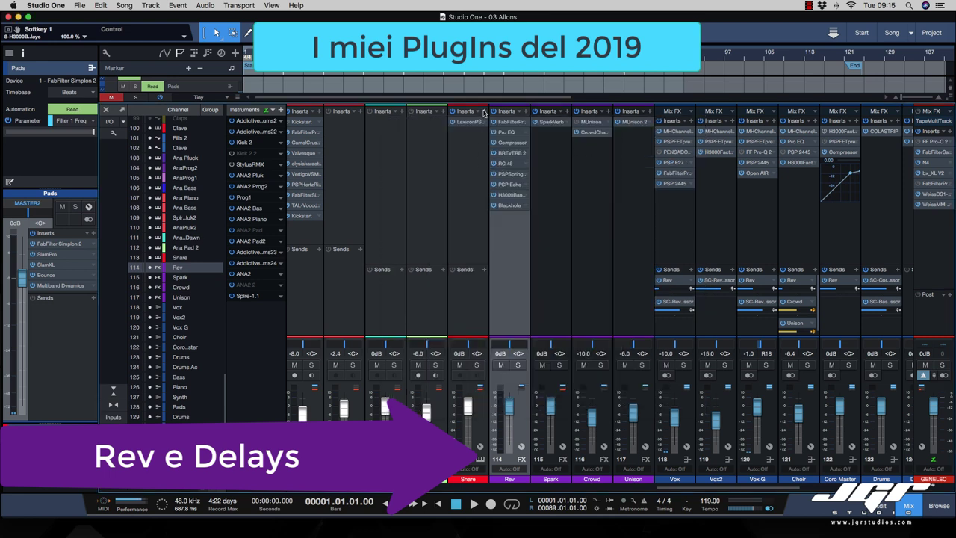
- Add FabFilter Pro-R to the Snare channel's inserts
left_click(484, 112)
type("fab")
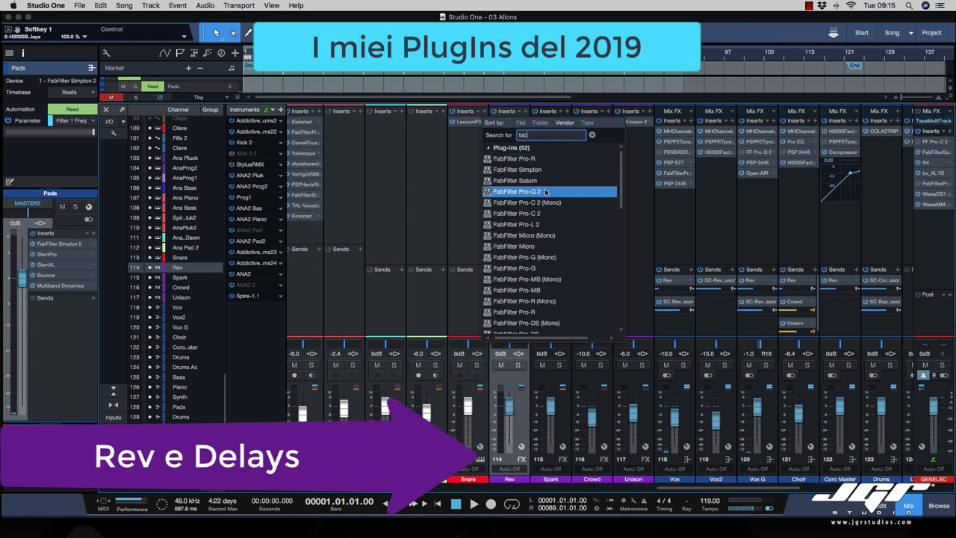
left_click(535, 312)
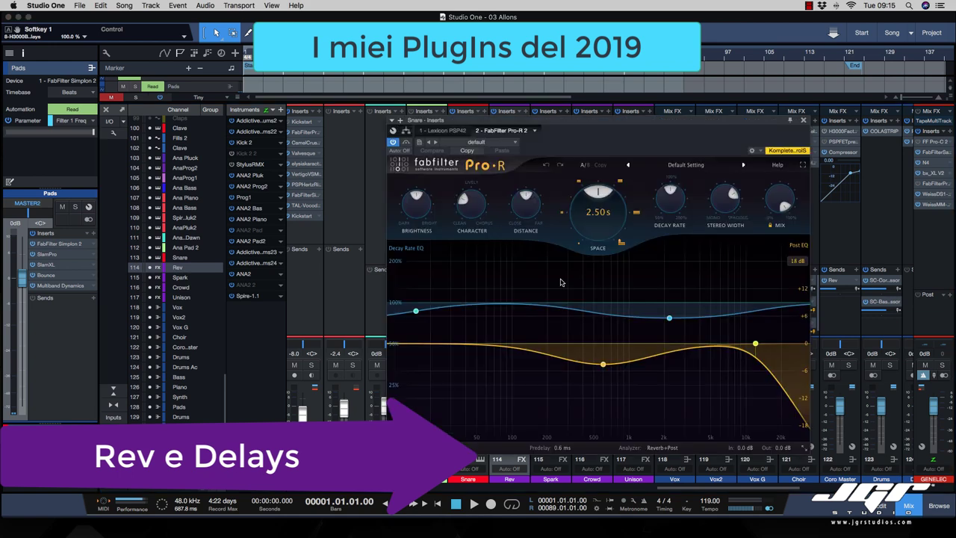
- Reposition the FabFilter Pro-R window, adjust its middle Post EQ band to about 603 Hz and -4.11 dB, and close it
left_click_drag(596, 118, 558, 77)
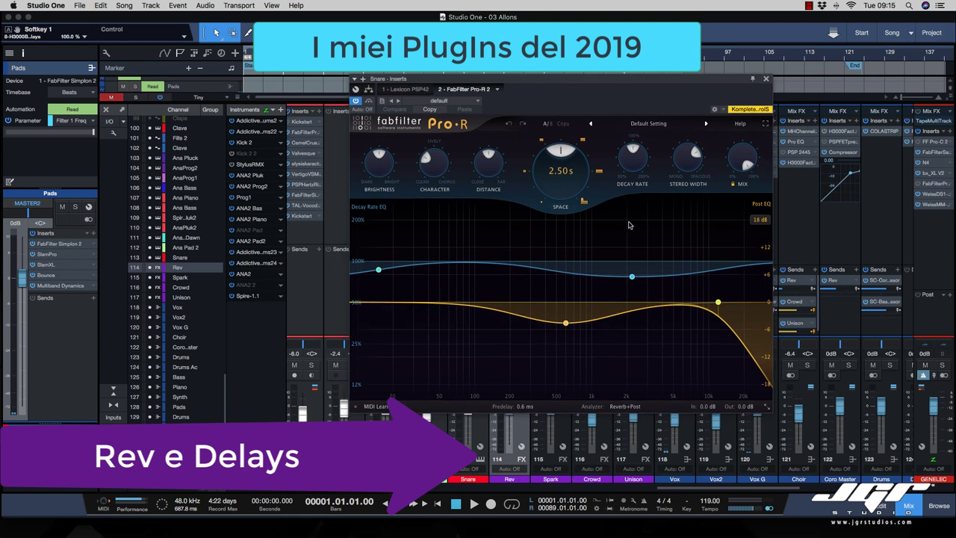
right_click(563, 324)
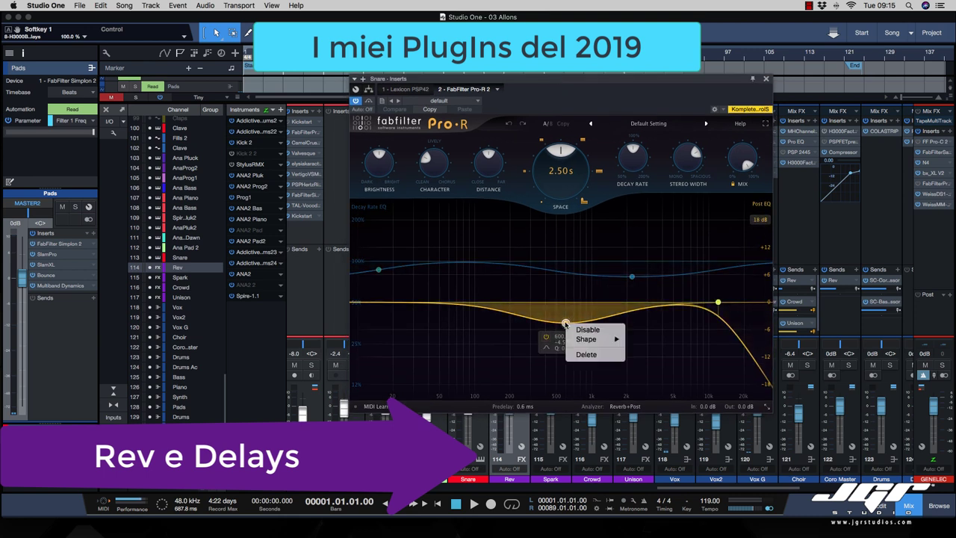
left_click(514, 334)
mouse_move(651, 257)
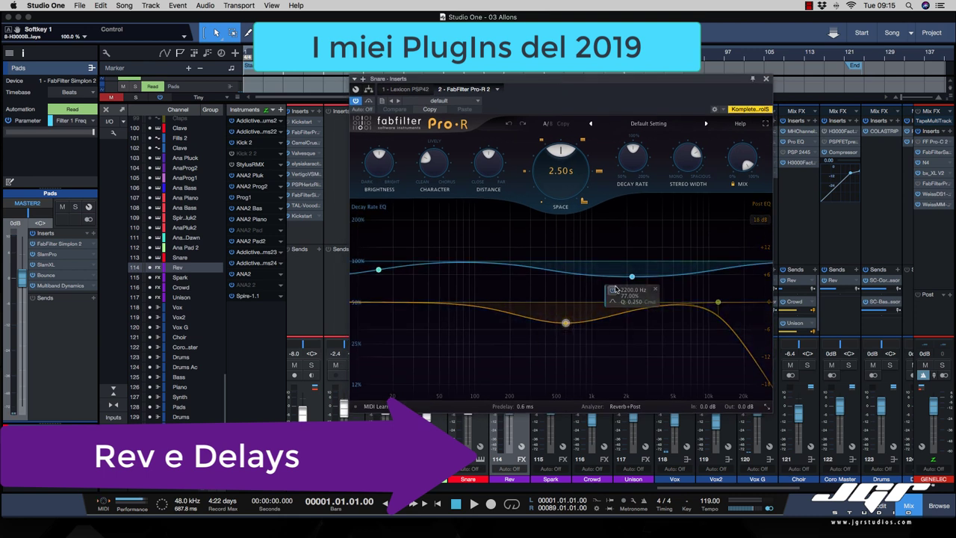
mouse_move(567, 324)
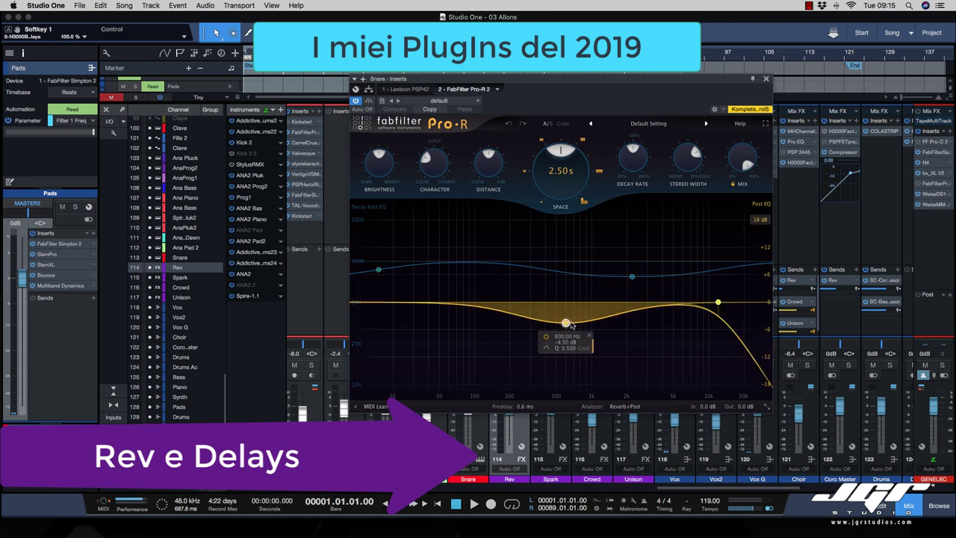
left_click_drag(566, 324, 566, 321)
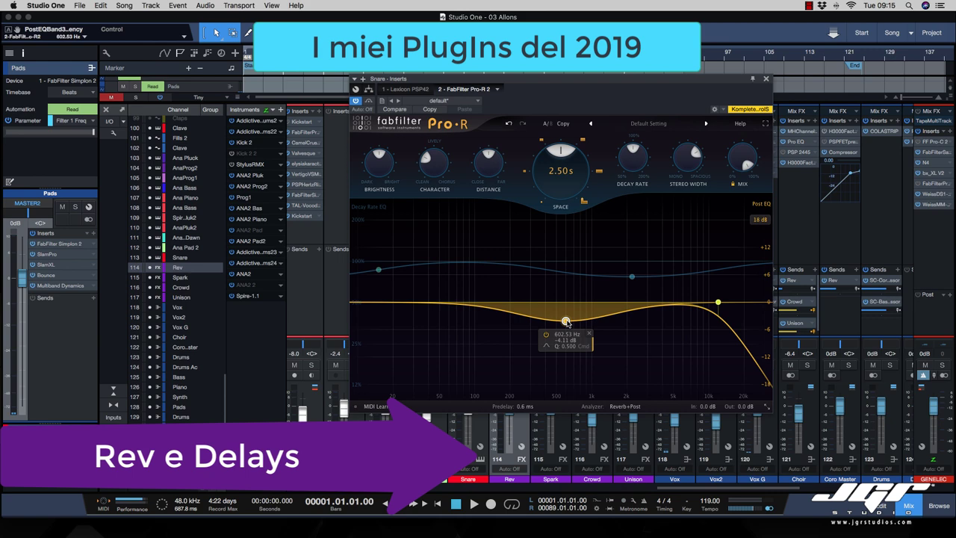
left_click(765, 78)
- Open SparkVerb on the Spark channel, reposition its window, and close it
scroll(536, 198, "left", 3)
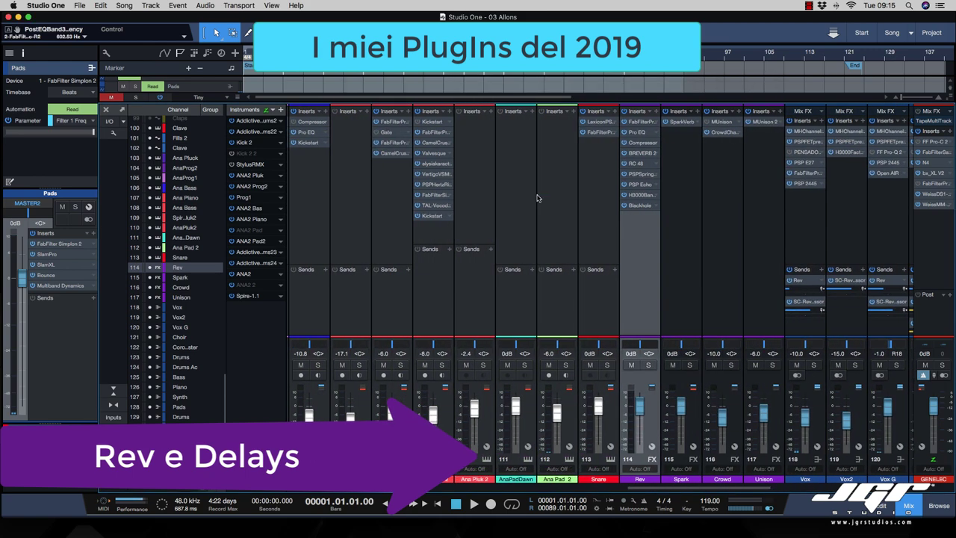
scroll(536, 198, "right", 2)
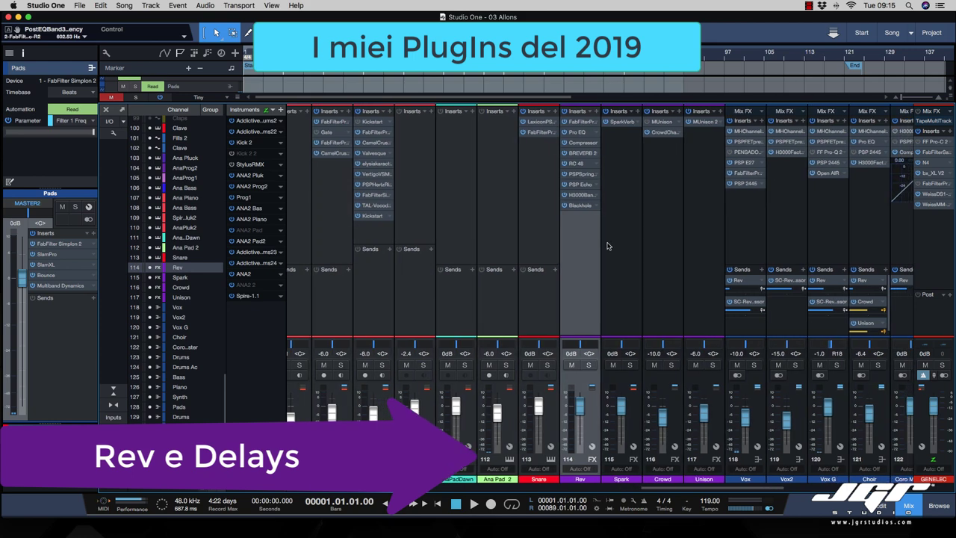
left_click(618, 123)
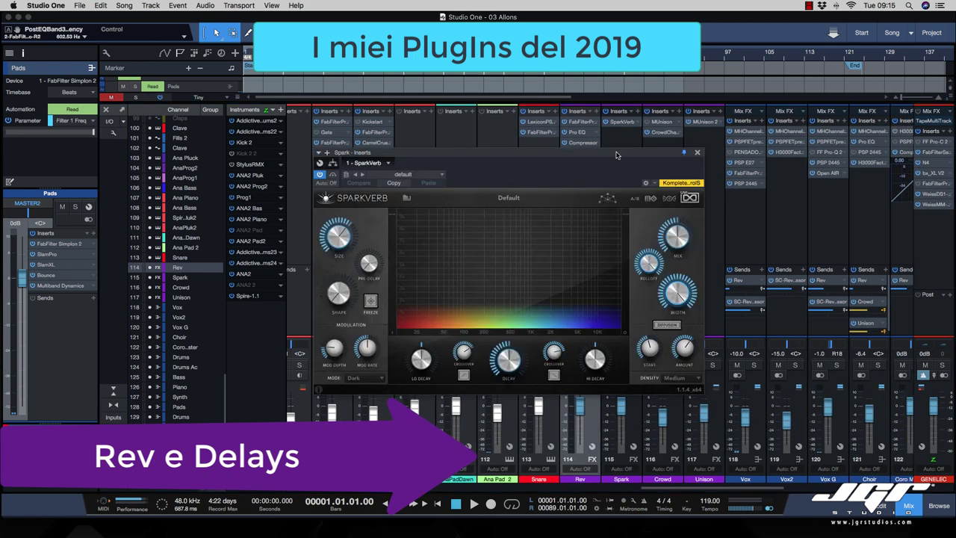
mouse_move(617, 153)
left_mouse_down()
mouse_move(591, 153)
mouse_move(615, 138)
left_mouse_up()
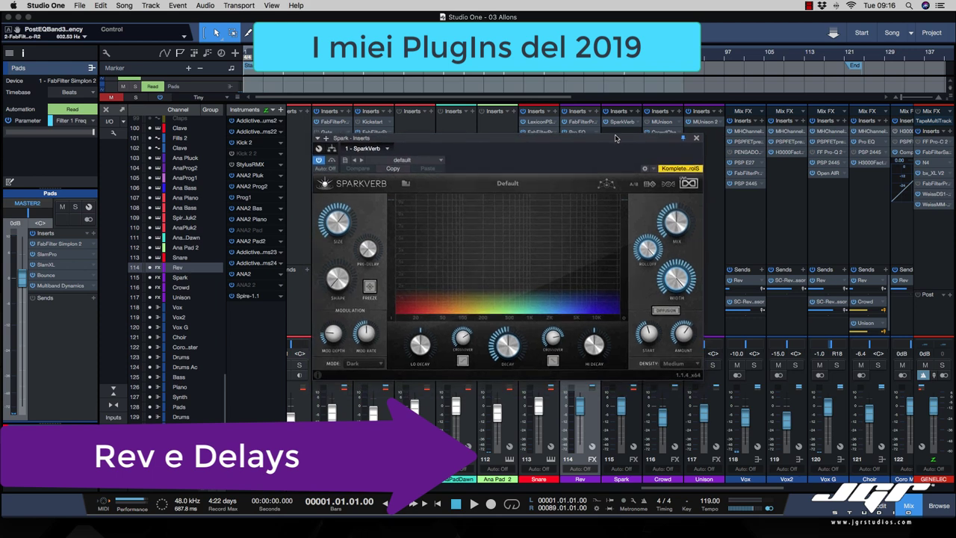
left_click(696, 138)
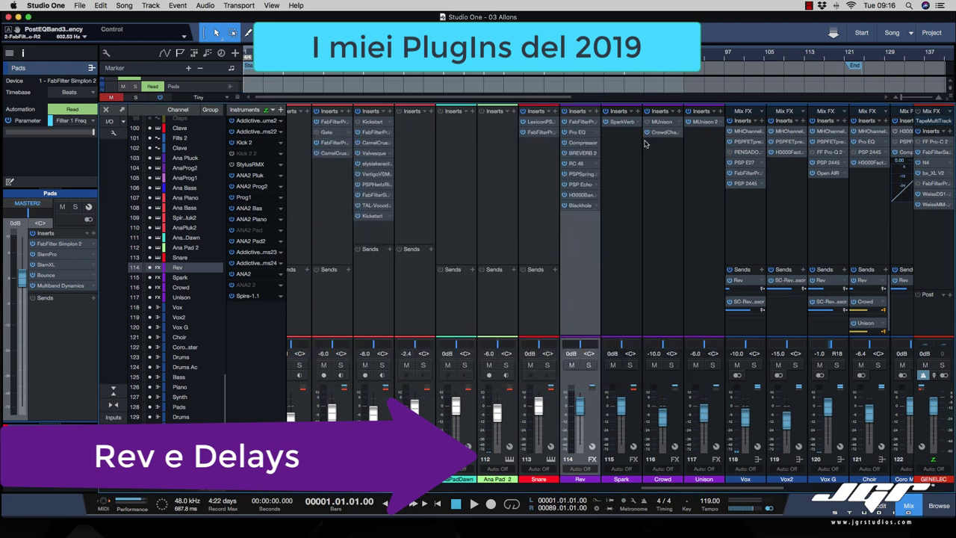
- Add Audiority Polaris to the Rev channel's inserts, reposition its window, and close it
left_click(596, 111)
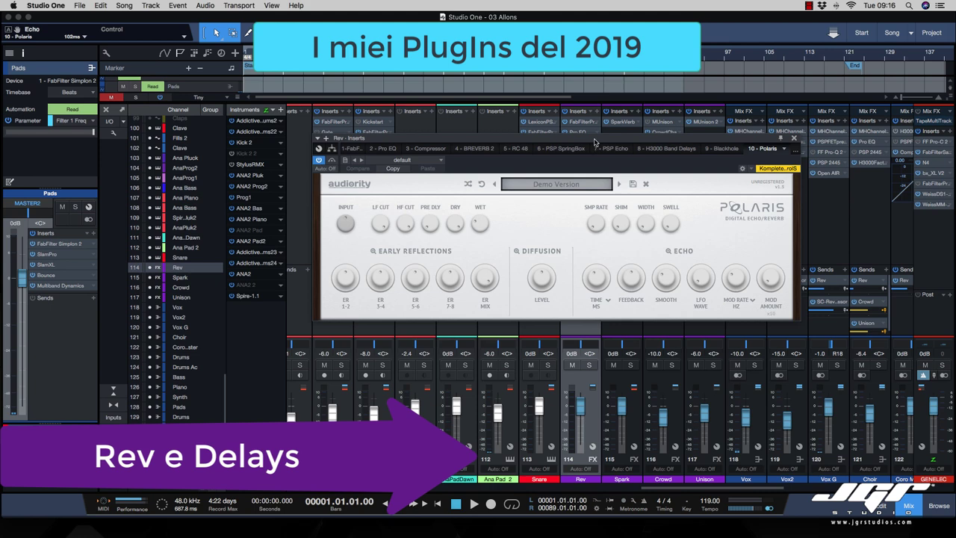
left_click_drag(595, 142, 586, 166)
left_click(785, 162)
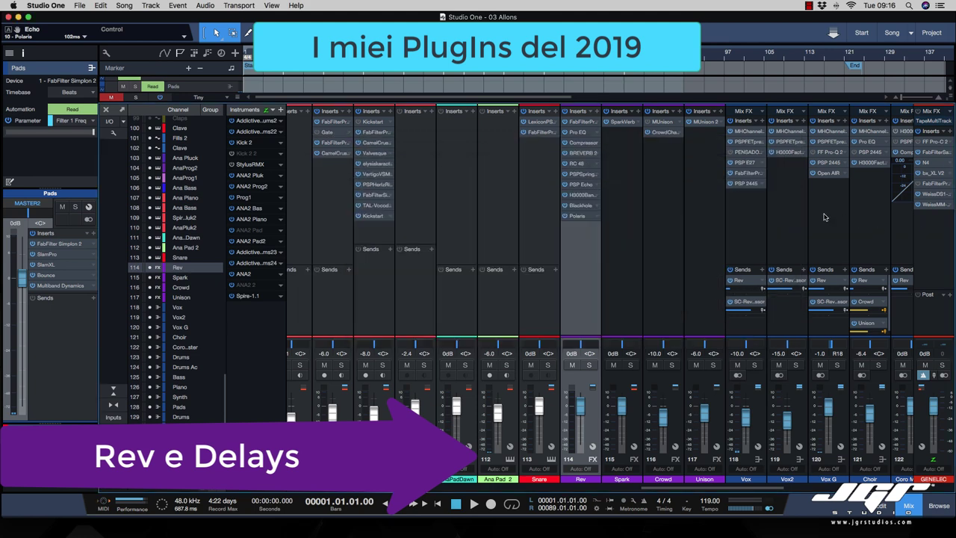
- Open the upper ULTRAMA… insert on the MASTER2 bus, reposition its window, and open the EL REY insert
scroll(824, 217, "right", 5)
scroll(824, 218, "right", 3)
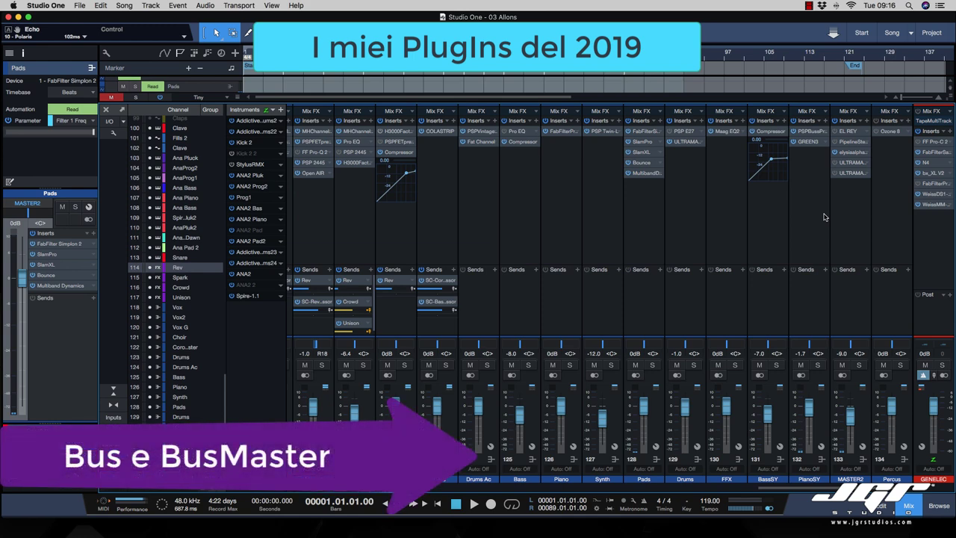
left_click(848, 162)
left_click_drag(716, 209, 752, 144)
left_click(849, 130)
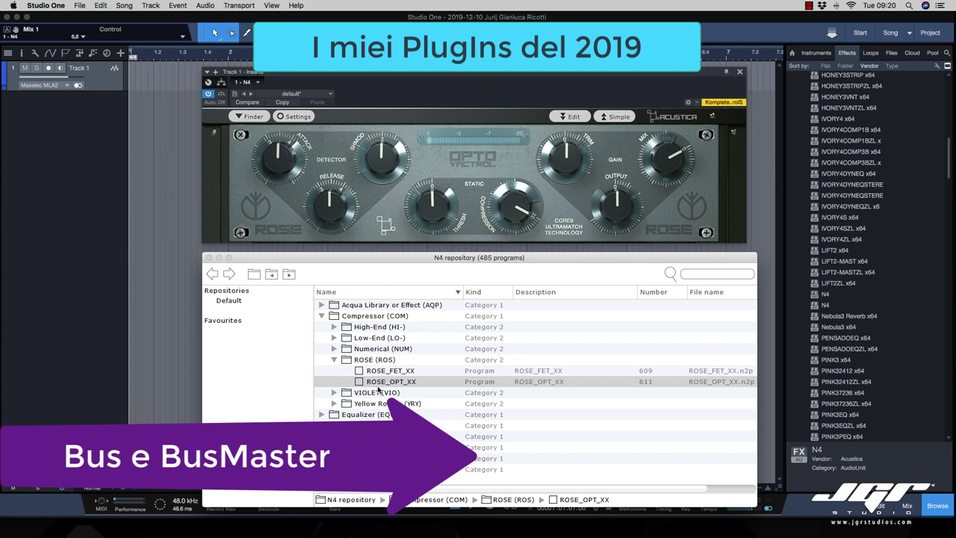
- Load VIOLET_CMP_XX from the N4 repository's VIOLET compressor folder, reposition the N4 window, and close it
left_click(333, 393)
double_click(359, 404)
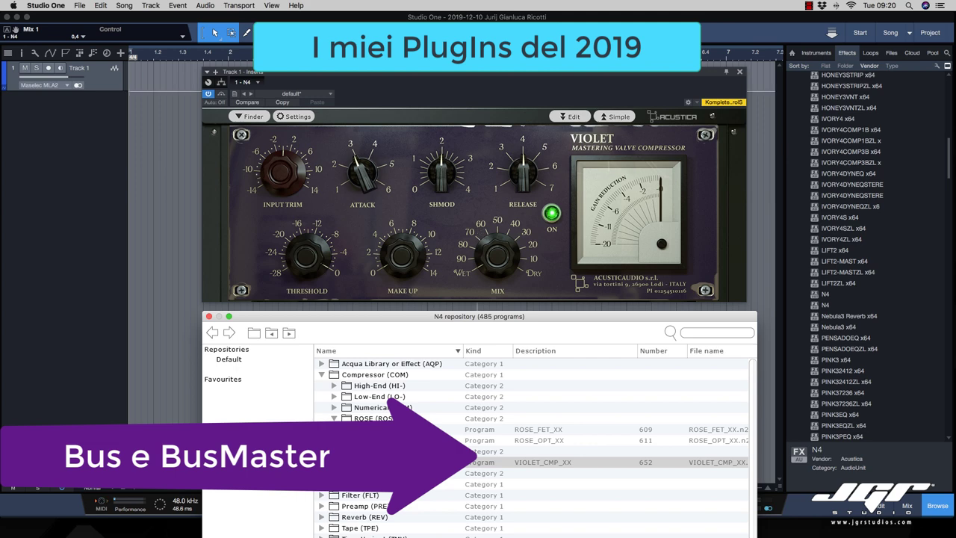
left_click_drag(476, 73, 458, 49)
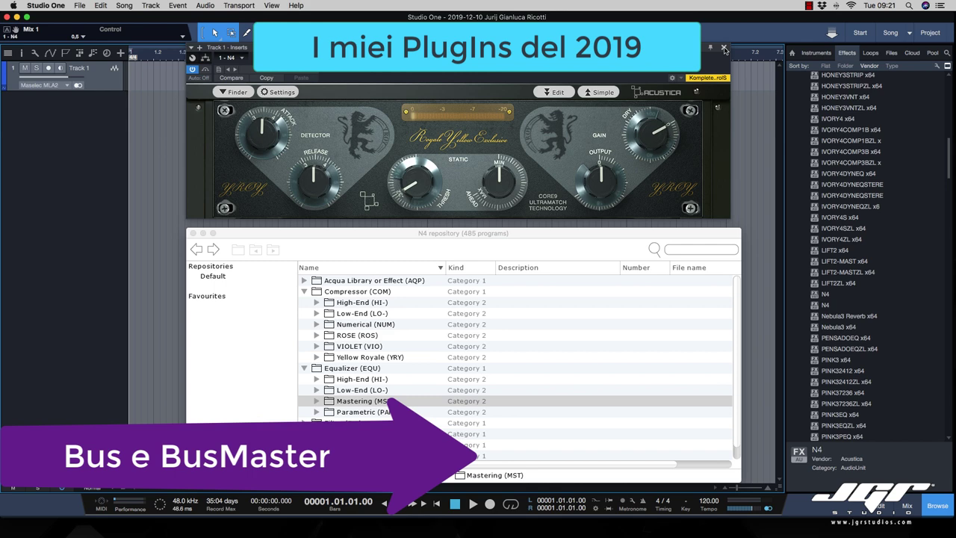
left_click(723, 48)
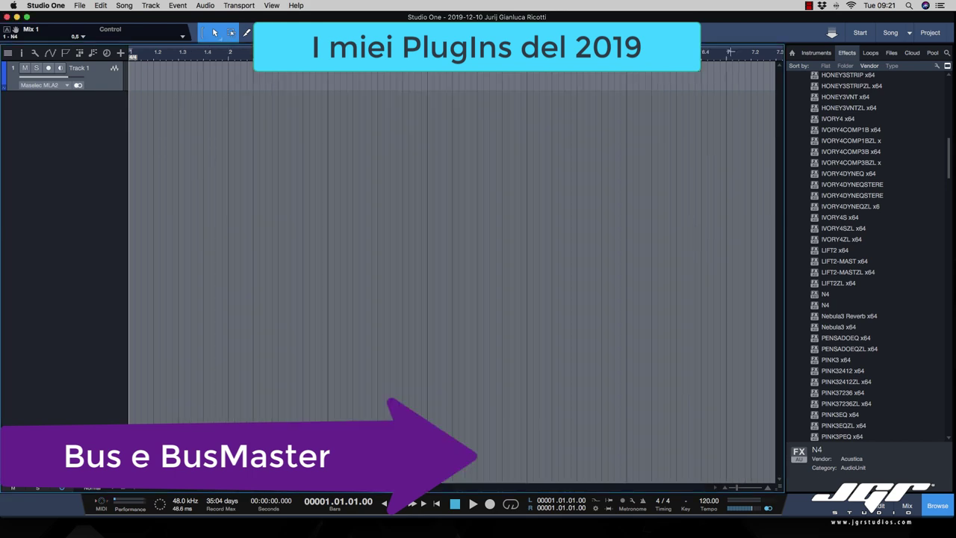
- Add elysia alpha master from the effects browser as an insert on a new Track 2 and reposition its window
scroll(898, 110, "up", 10)
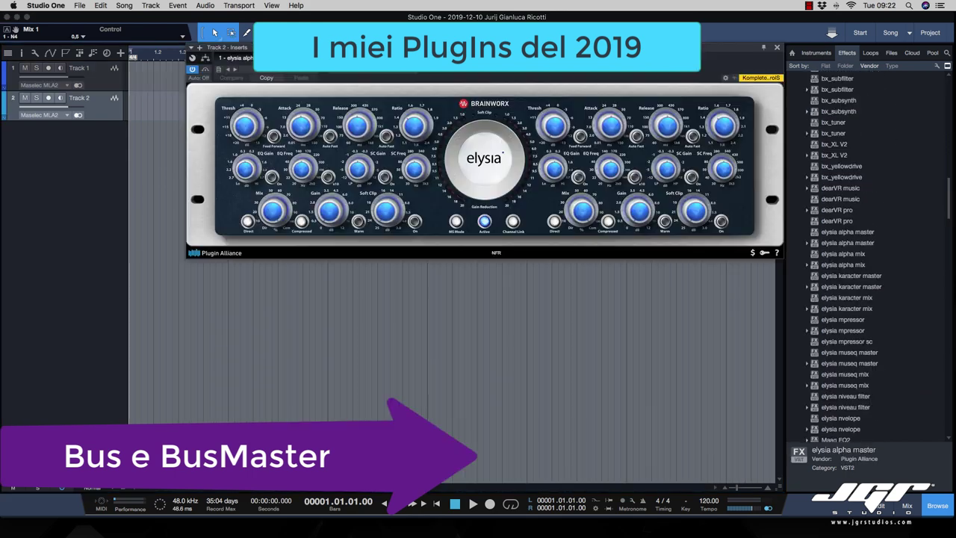
left_click_drag(550, 91, 551, 84)
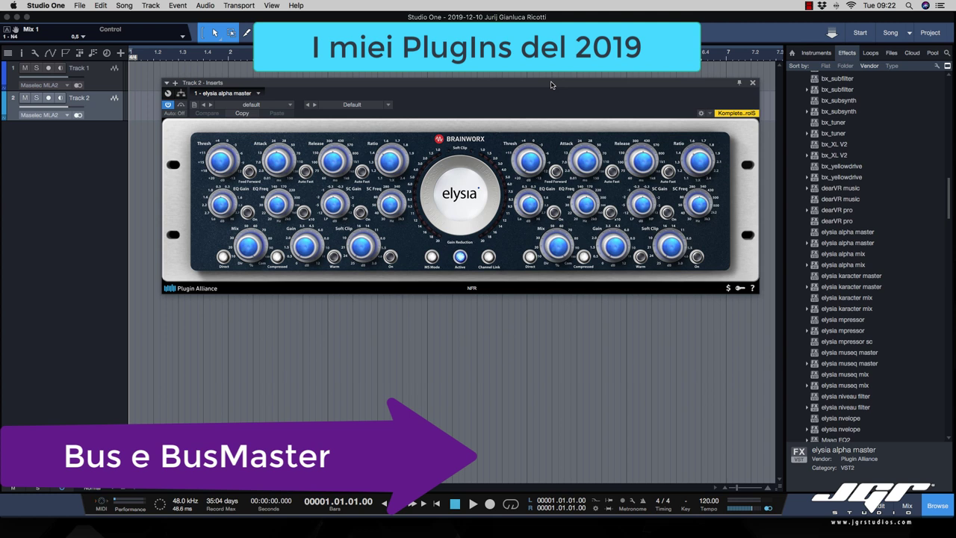
left_click_drag(551, 85, 546, 98)
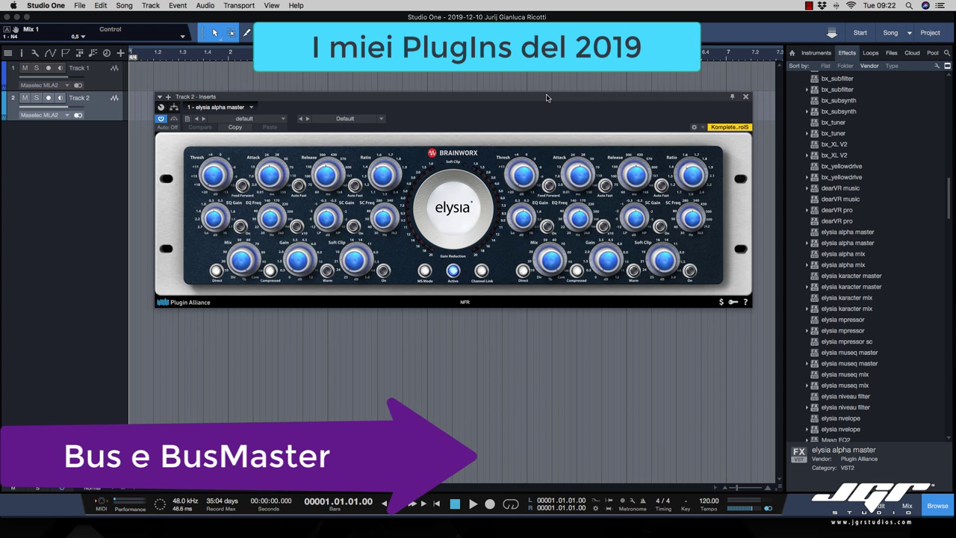
left_click_drag(546, 97, 546, 98)
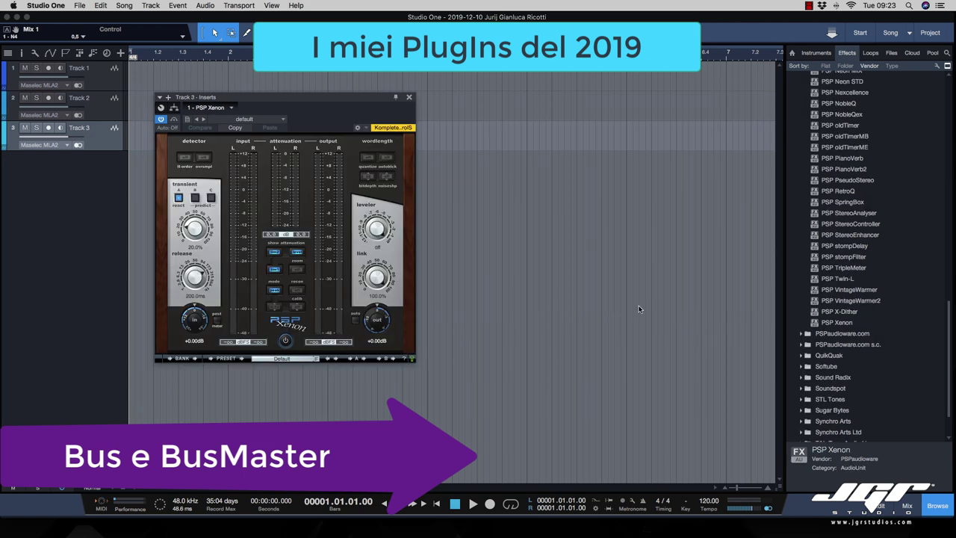
- Reposition the PSP Xenon window on Track 3, look at its preset selection, and close the plug-in
left_click_drag(344, 98, 540, 107)
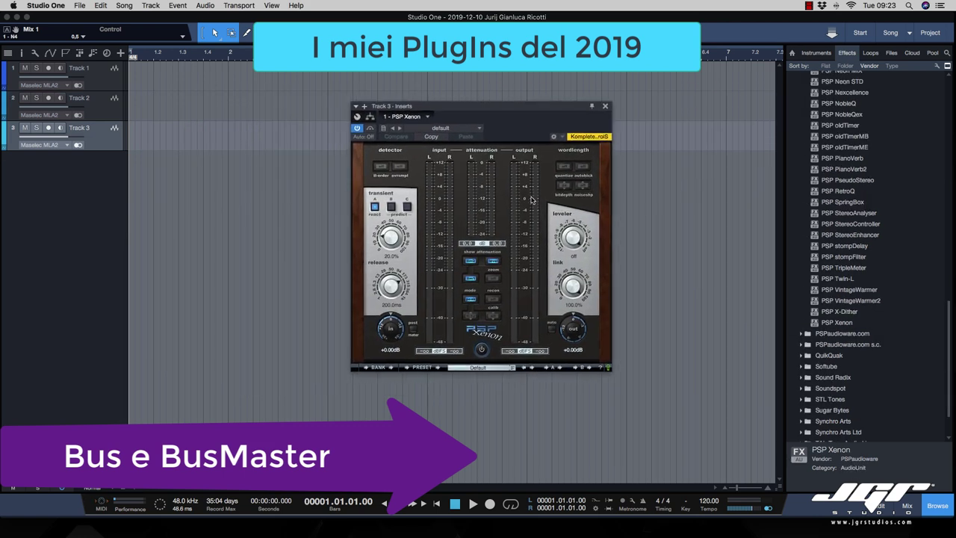
left_click(512, 367)
left_click(537, 304)
left_click(605, 106)
- Collapse the PSPaudioware folder in the effects browser and show the mixer console
scroll(859, 149, "up", 15)
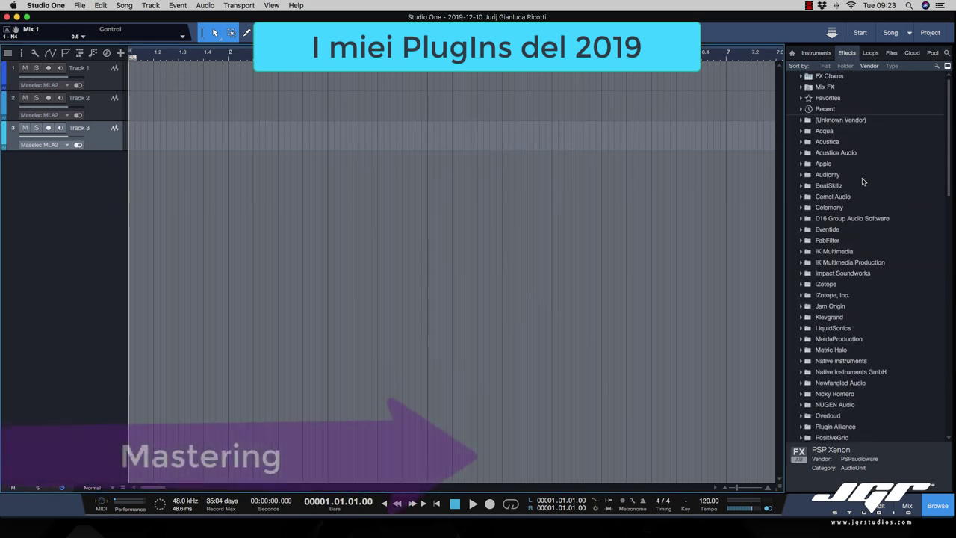
scroll(822, 187, "down", 5)
left_click(801, 213)
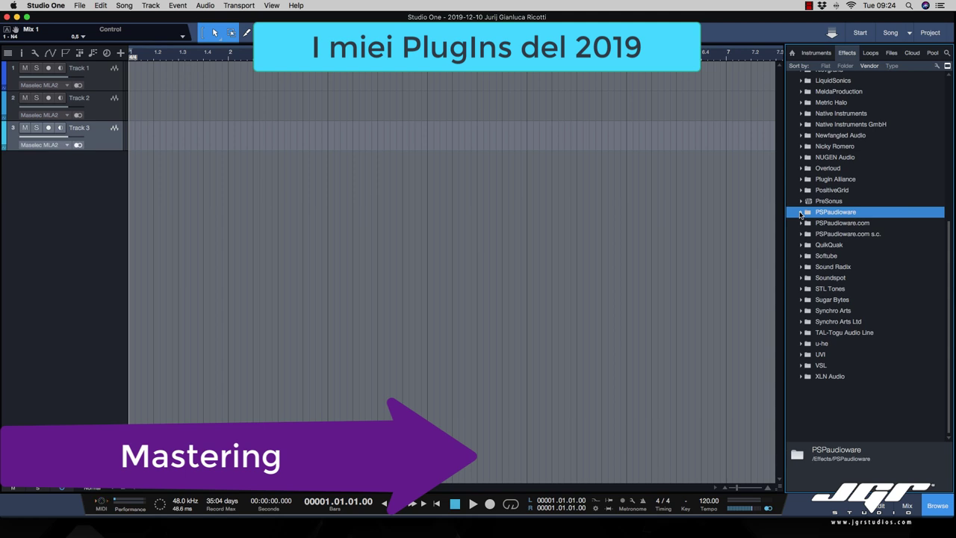
key("F3")
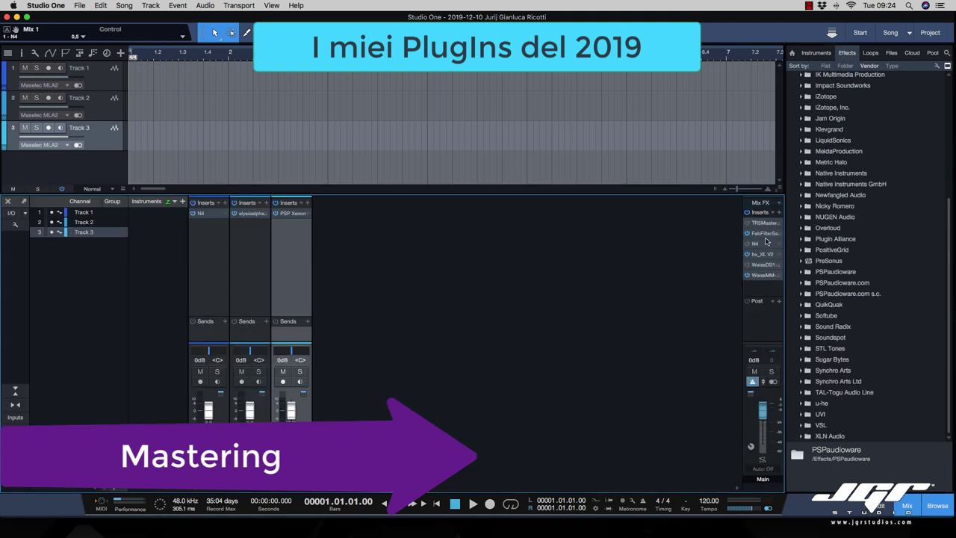
- Open FabFilter Saturn from the Main output's inserts and reposition its window
left_click(766, 234)
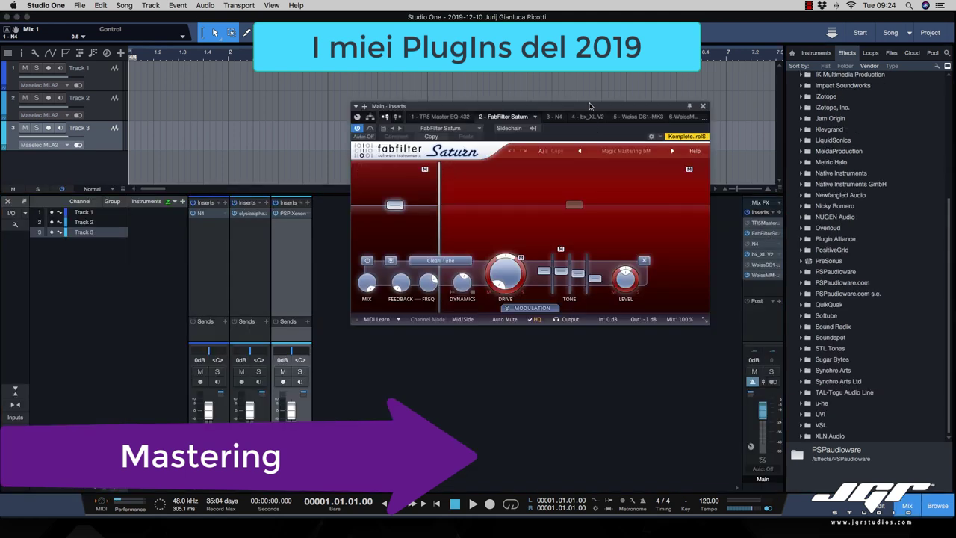
left_click_drag(590, 106, 563, 112)
- Open bx_XL V2 from the Main output's inserts, reposition its window, turn on Mono Maker, and close it
left_click(761, 255)
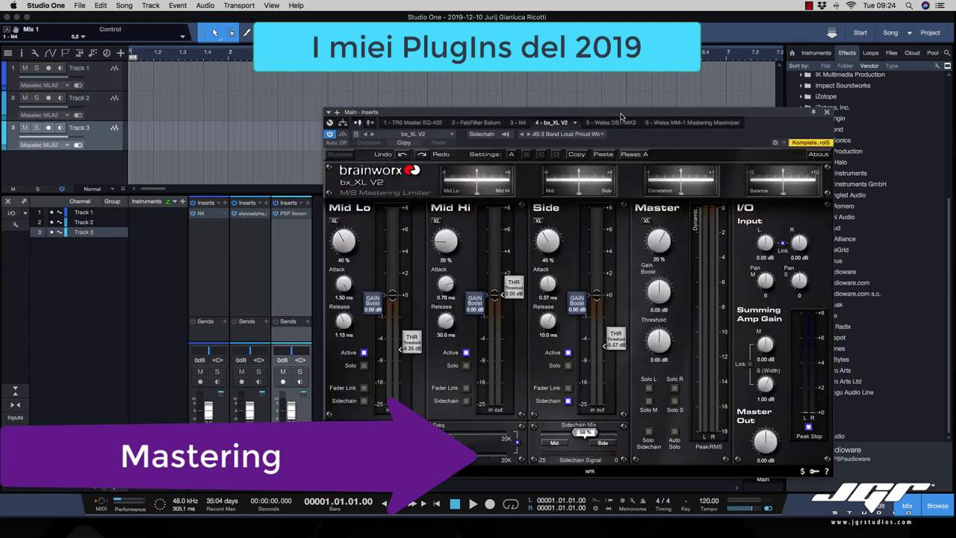
left_click_drag(628, 112, 592, 76)
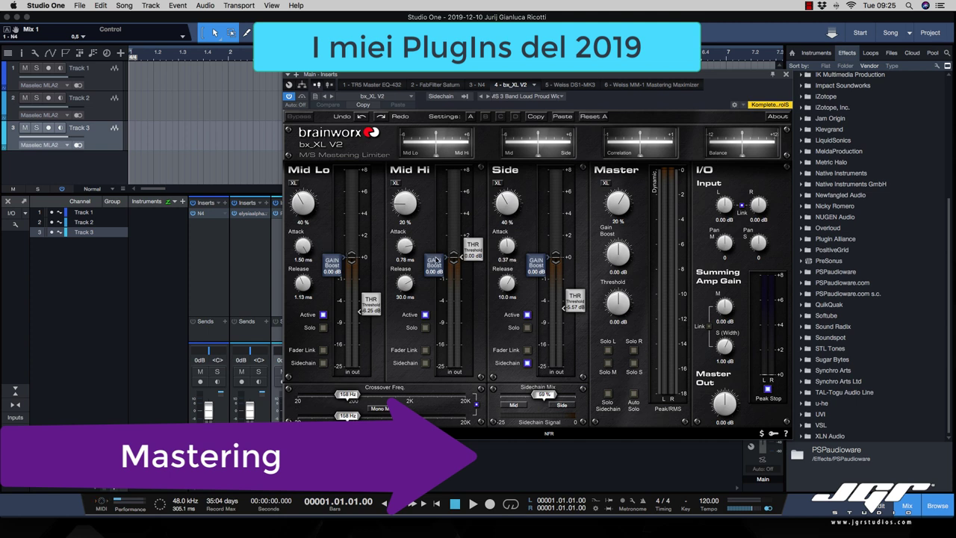
left_click(387, 412)
left_click(785, 74)
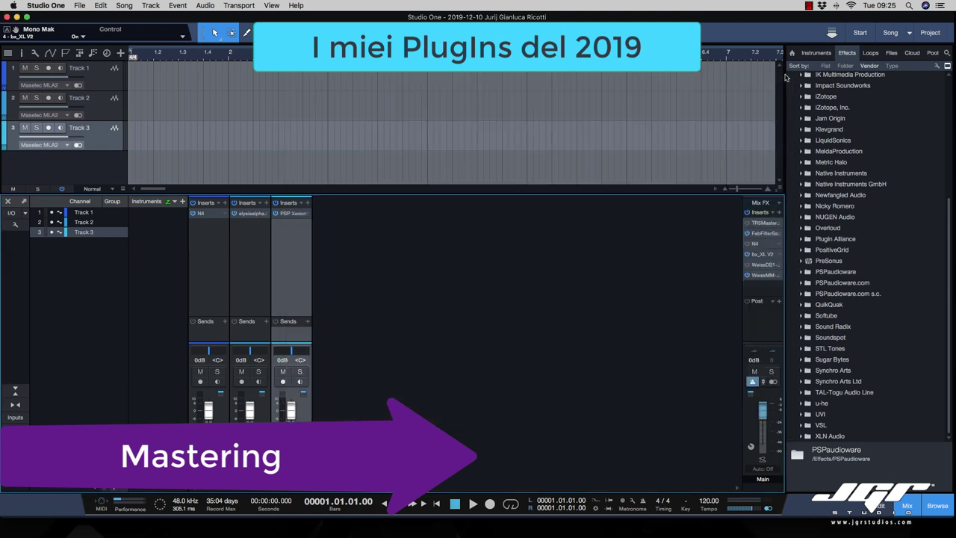
- Make the mixer slightly taller, add TR5 Quad Compressor to the Main inserts, and try its fourth band's gain handle
left_click_drag(653, 195, 654, 177)
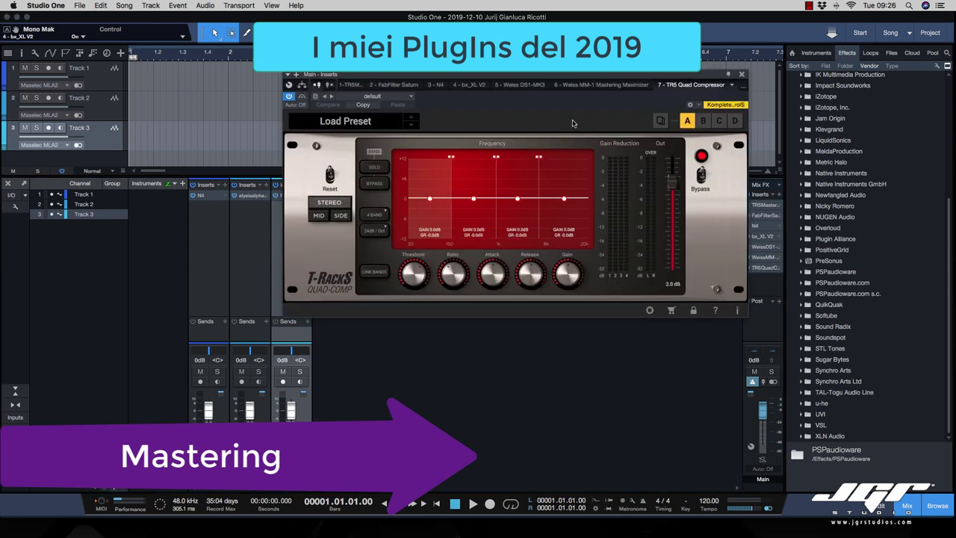
left_click_drag(558, 80, 565, 125)
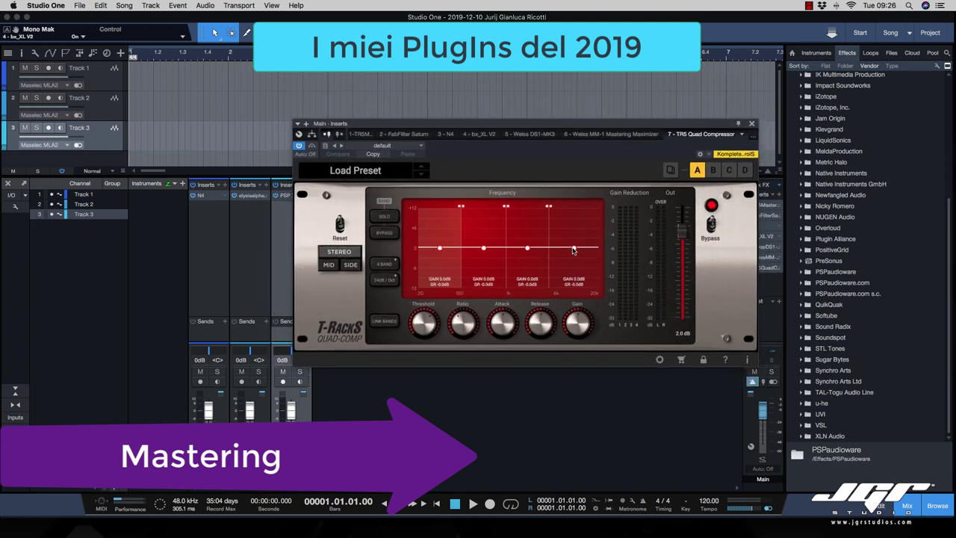
left_click_drag(573, 247, 574, 249)
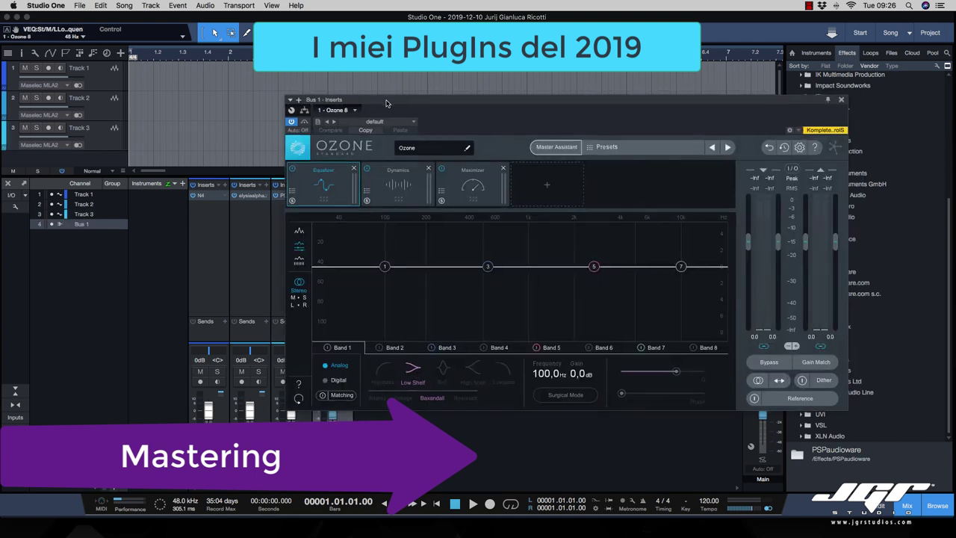
- Show the Maximizer and Dynamics modules of Ozone 8 on Bus 1, repositioning the plug-in window
mouse_move(394, 100)
left_mouse_down()
mouse_move(417, 97)
mouse_move(389, 84)
left_mouse_up()
left_click(454, 173)
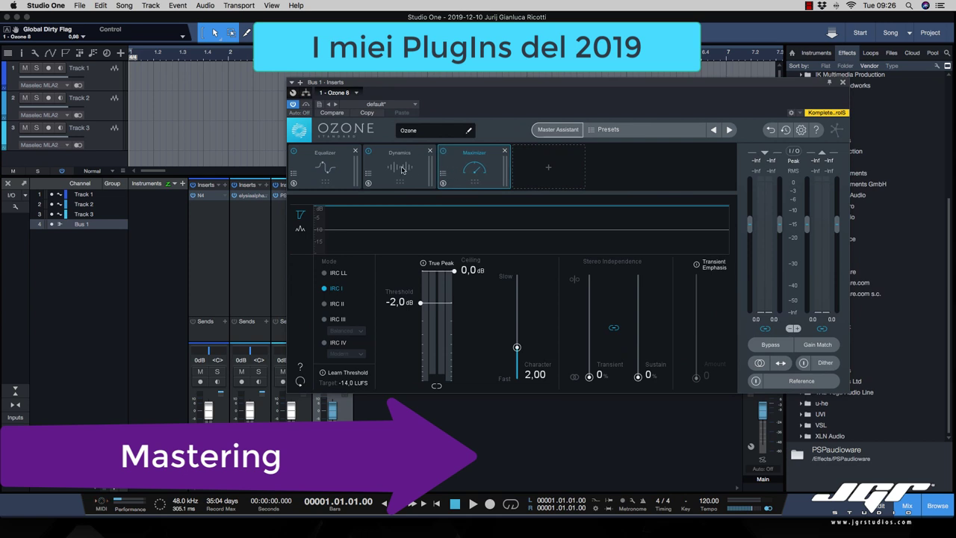
left_click(421, 170)
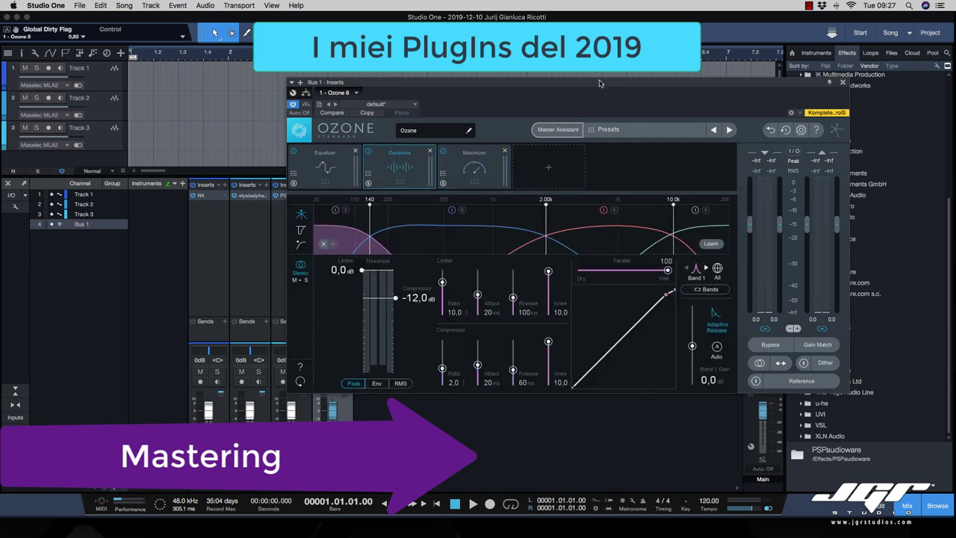
left_click_drag(601, 82, 551, 108)
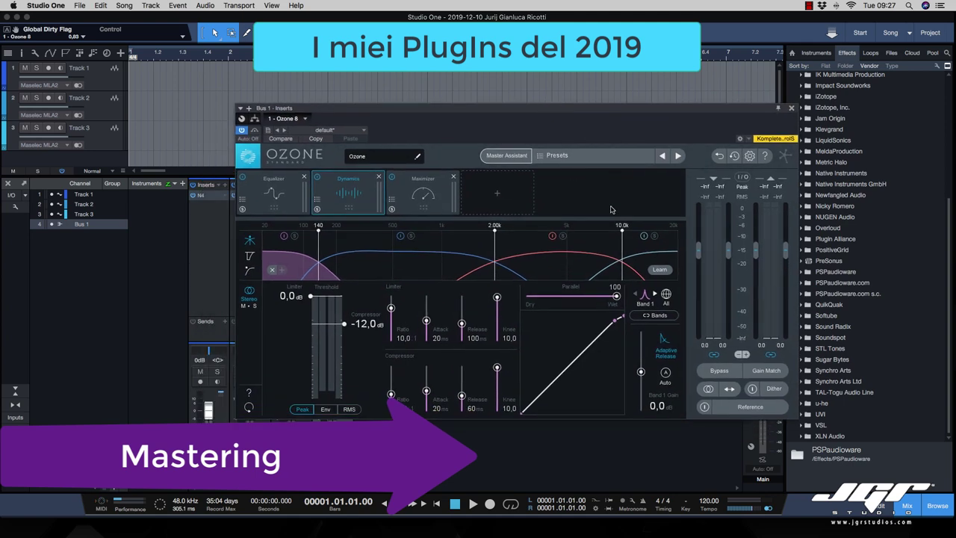
- Turn on Dither in Ozone 8 on Bus 1 and reposition the plug-in window
left_click(754, 388)
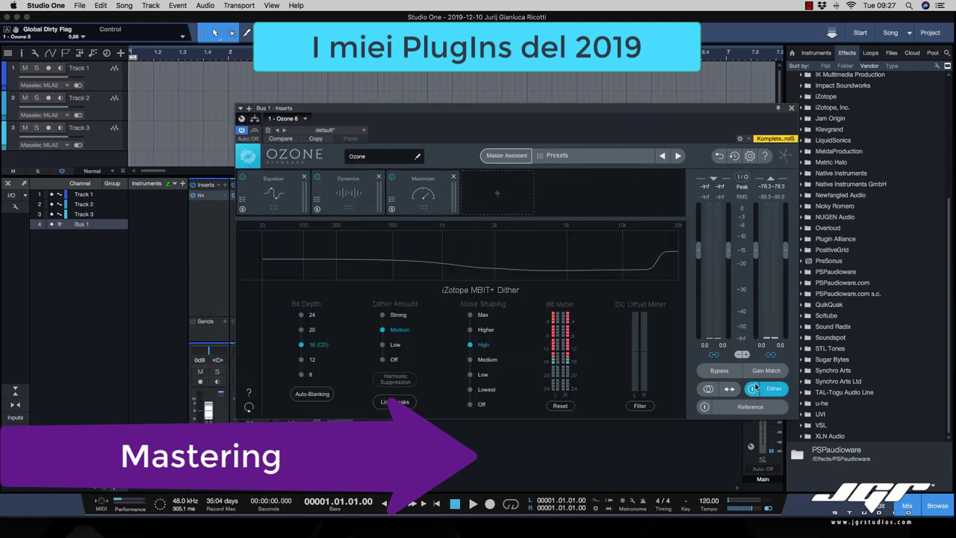
left_click_drag(699, 113, 627, 109)
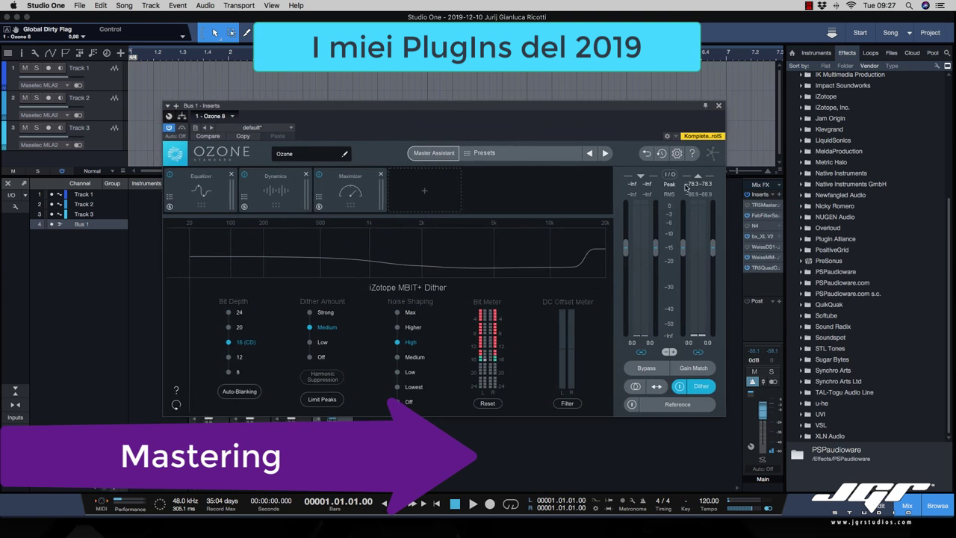
- Open Weiss DS1-MK3 from the Main output's inserts, set its dithering to 24 bits in the options, and close it
left_click(759, 258)
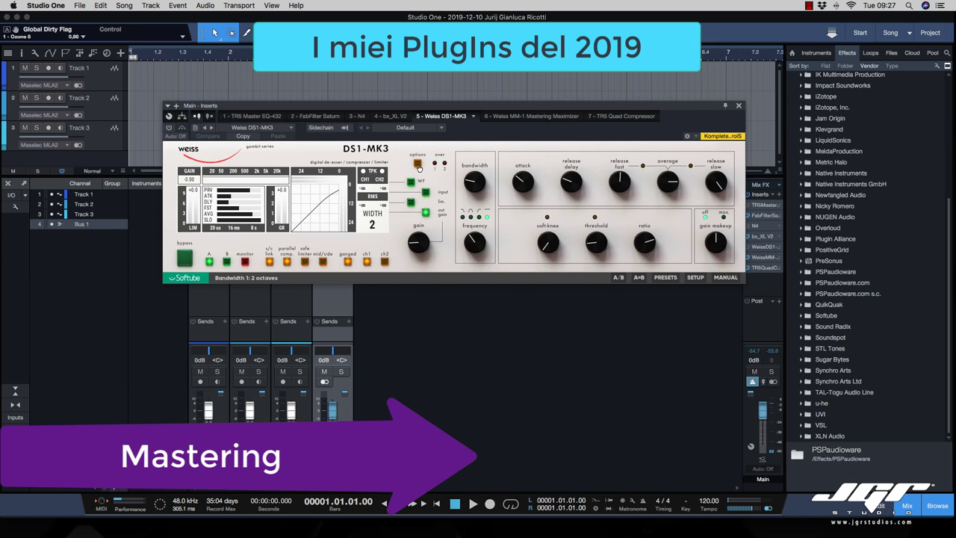
left_click(417, 166)
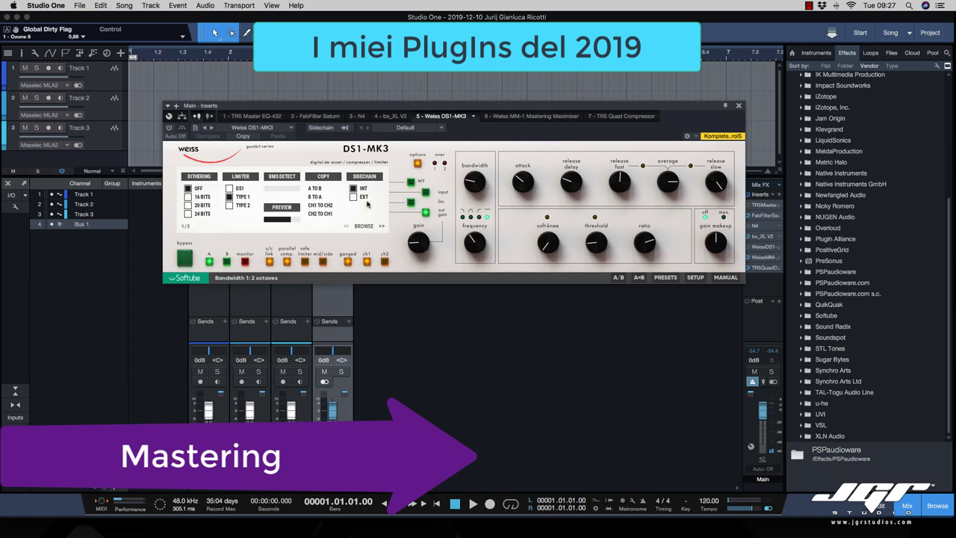
left_click(188, 214)
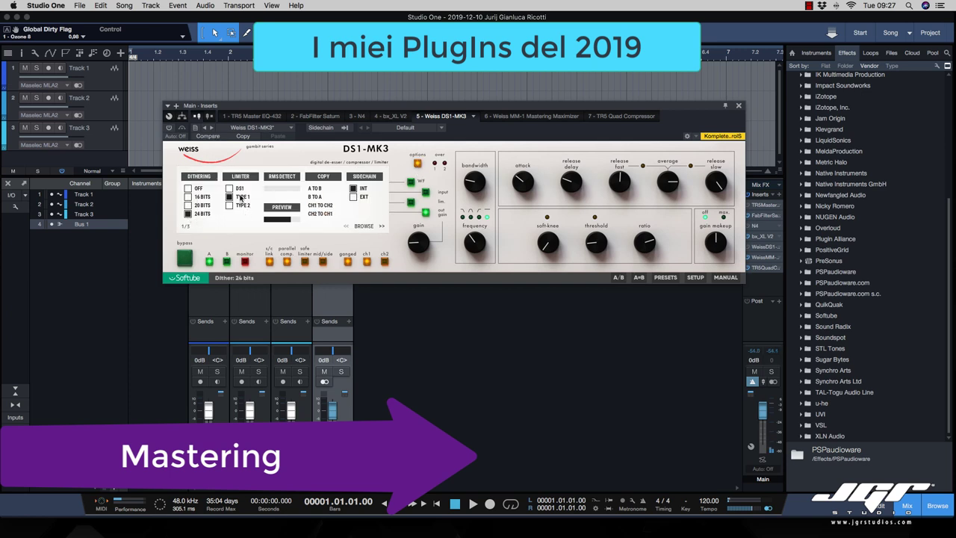
left_click(739, 107)
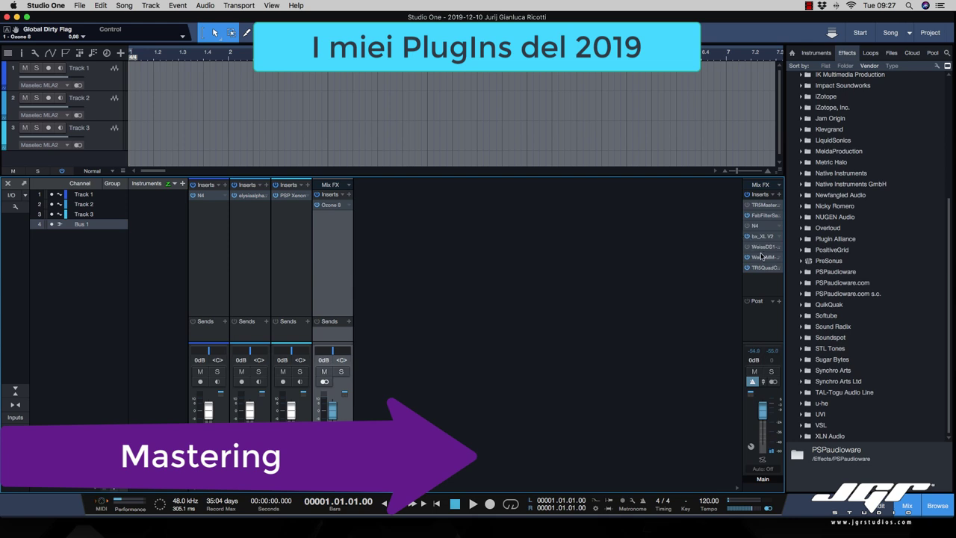
- Reopen Ozone 8 on Bus 1, show its Dither settings, set the bit depth to 24, and close it
left_click(335, 207)
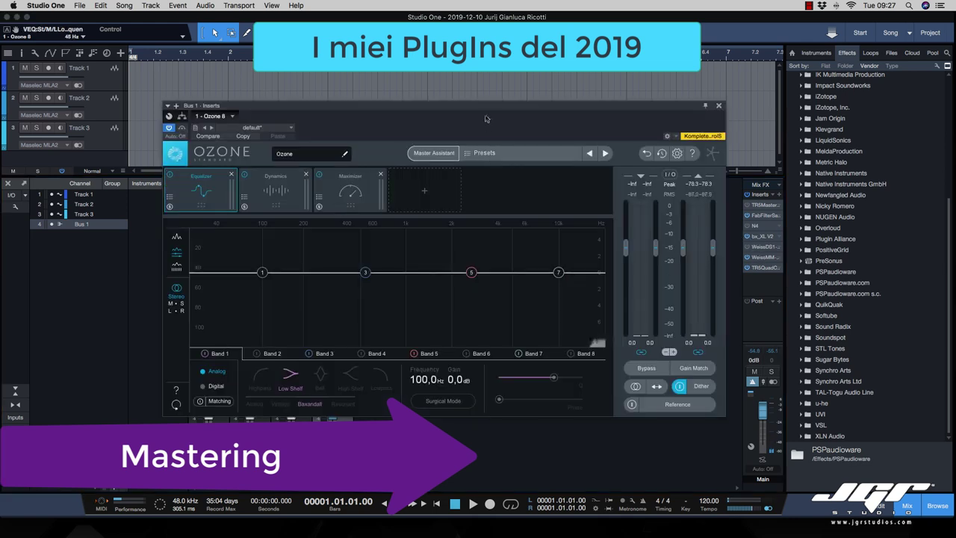
left_click_drag(485, 108, 500, 118)
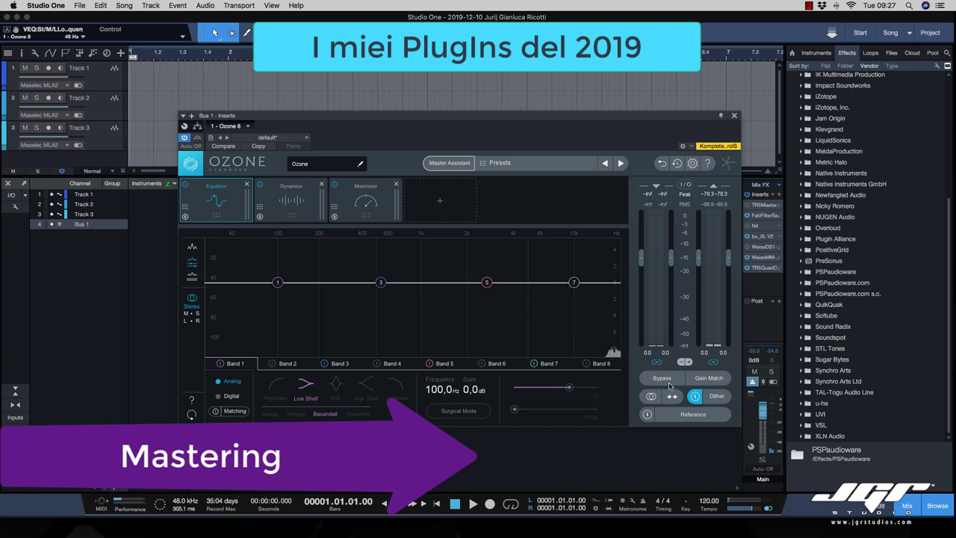
left_click(725, 401)
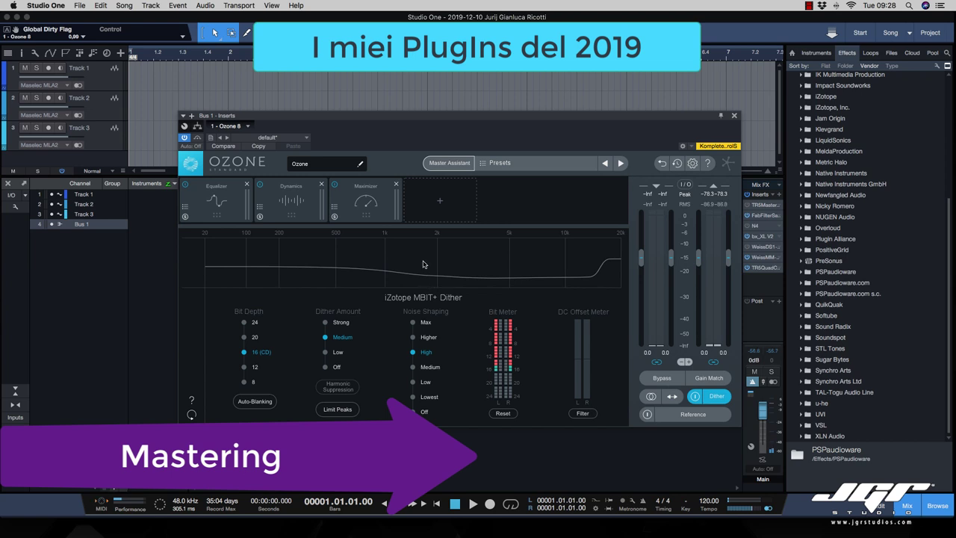
left_click(242, 324)
left_click(734, 116)
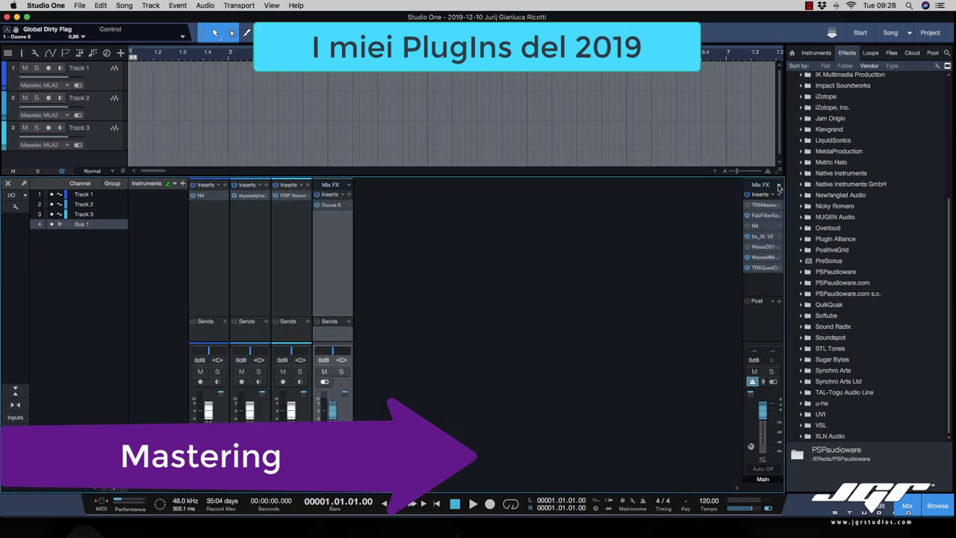
- Add PSP X-Dither to the Main output's inserts and move its window to the empty mixer area
left_click(778, 195)
left_click(786, 221)
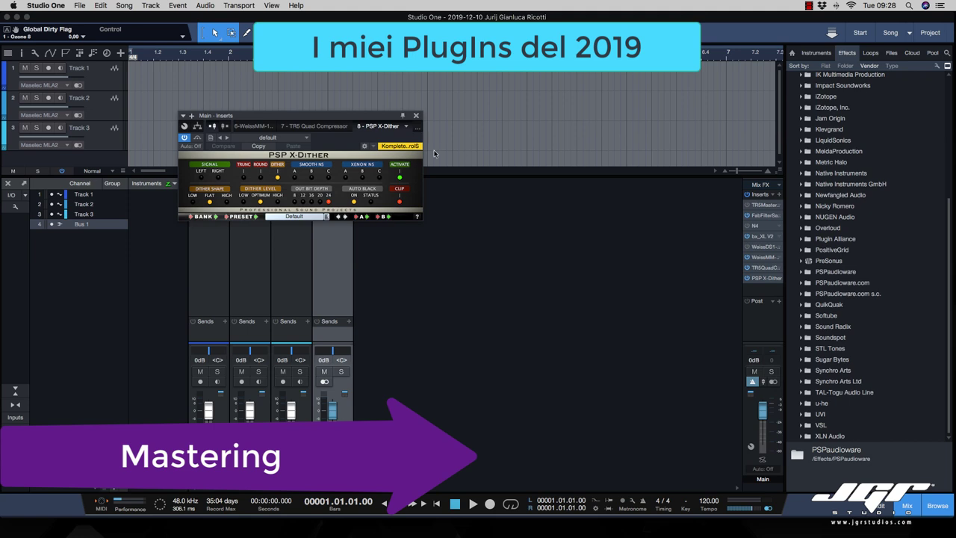
left_click_drag(373, 115, 591, 214)
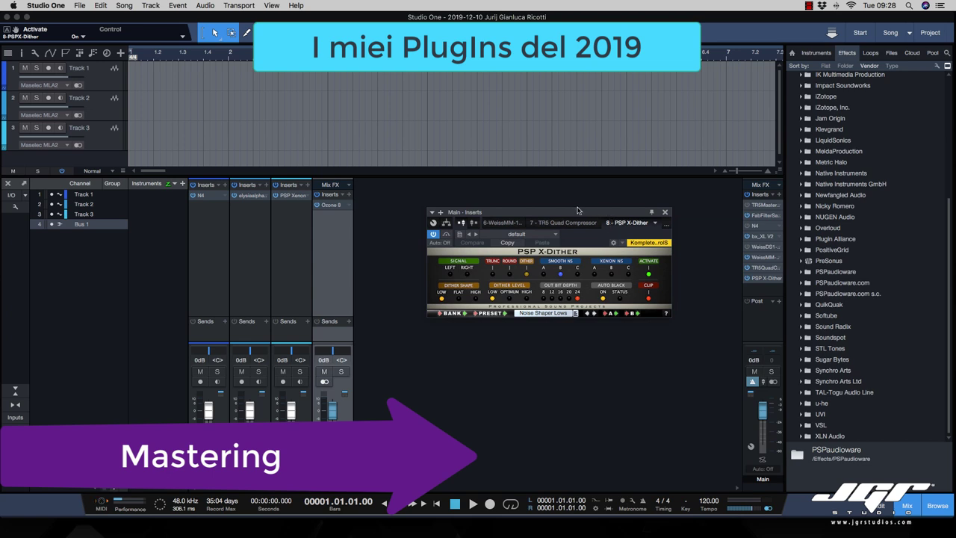
- Open Weiss MM-1 Mastering Maximizer from the Main output's inserts and move its window fully into view
left_click(763, 257)
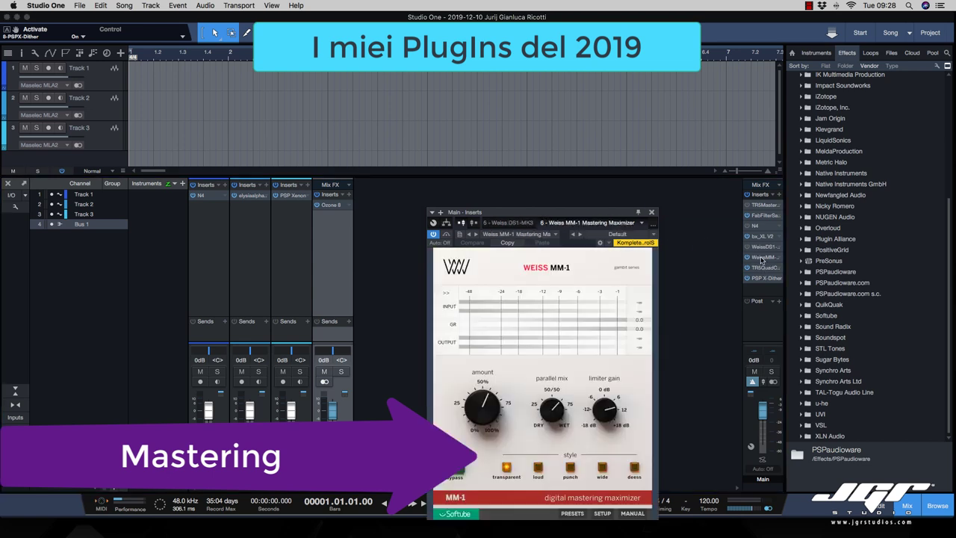
left_click_drag(597, 213, 583, 159)
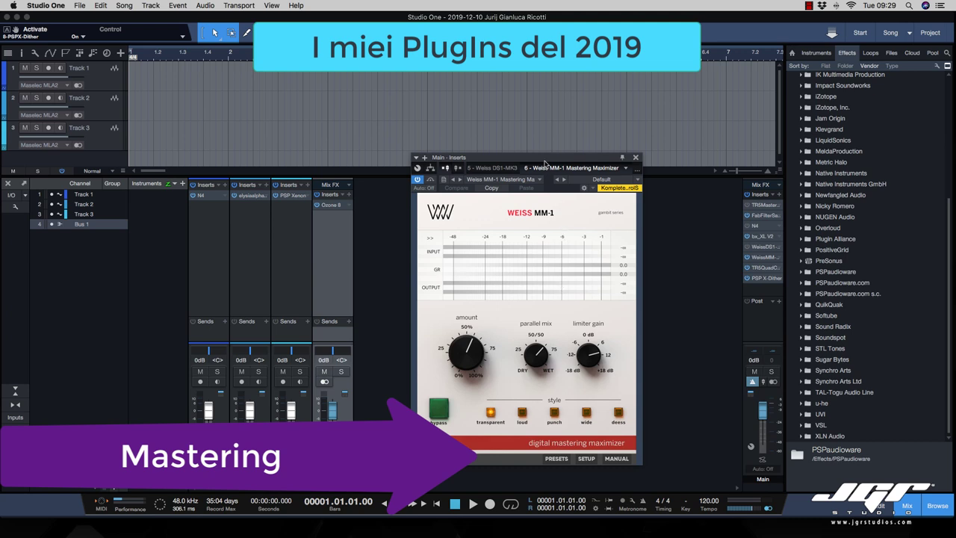
mouse_move(545, 159)
left_mouse_down()
mouse_move(554, 168)
mouse_move(562, 158)
left_mouse_up()
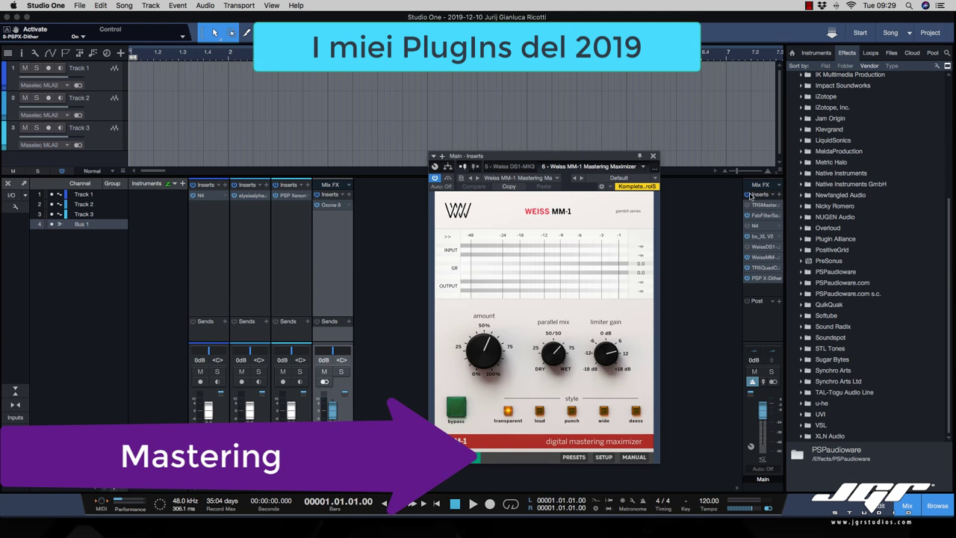
- Add FabFilter Pro-L 2 to the Main output's inserts, reposition its window, and close it
left_click(777, 194)
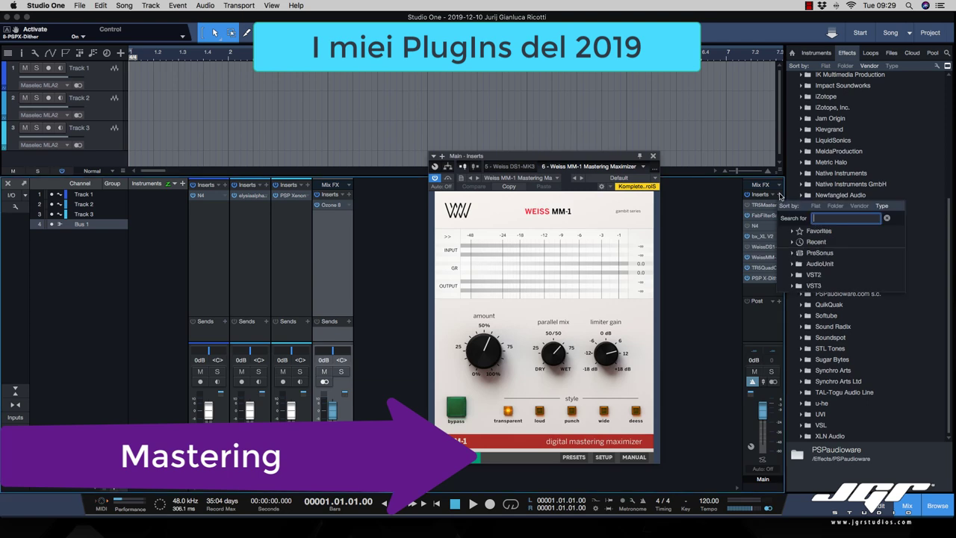
left_click(816, 281)
left_click_drag(699, 159, 536, 121)
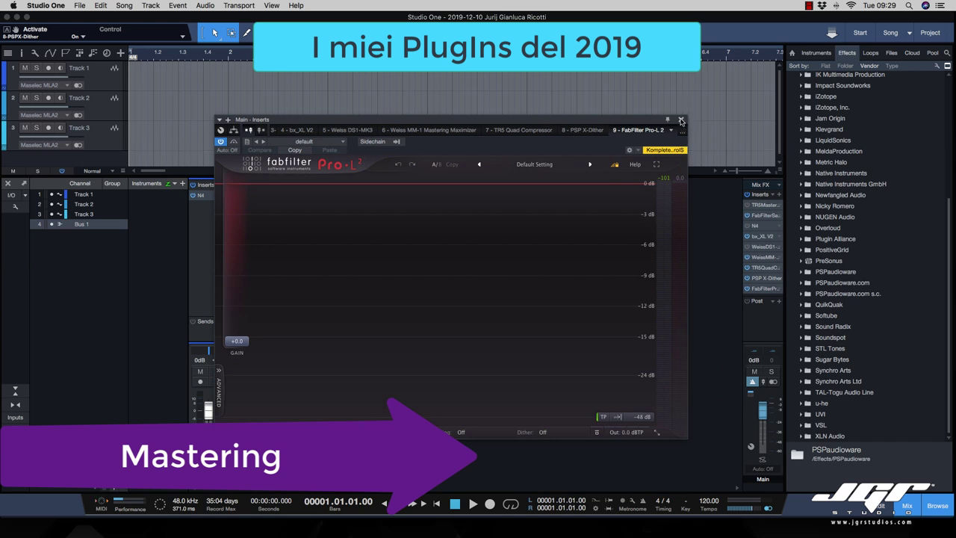
left_click(680, 119)
- Add NUGEN MasterCheck to the Main output's post-fader inserts and reposition the plug-in window
left_click(779, 301)
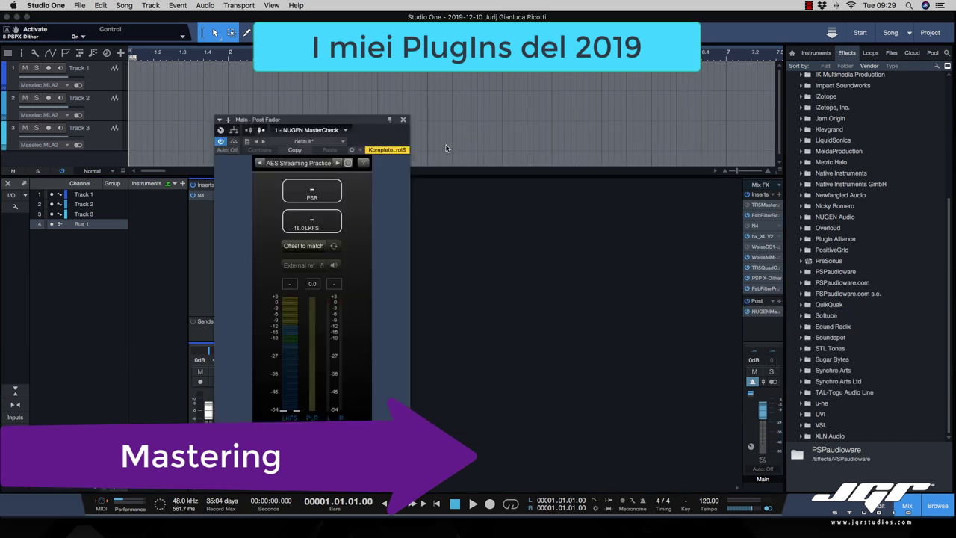
left_click_drag(582, 121, 678, 60)
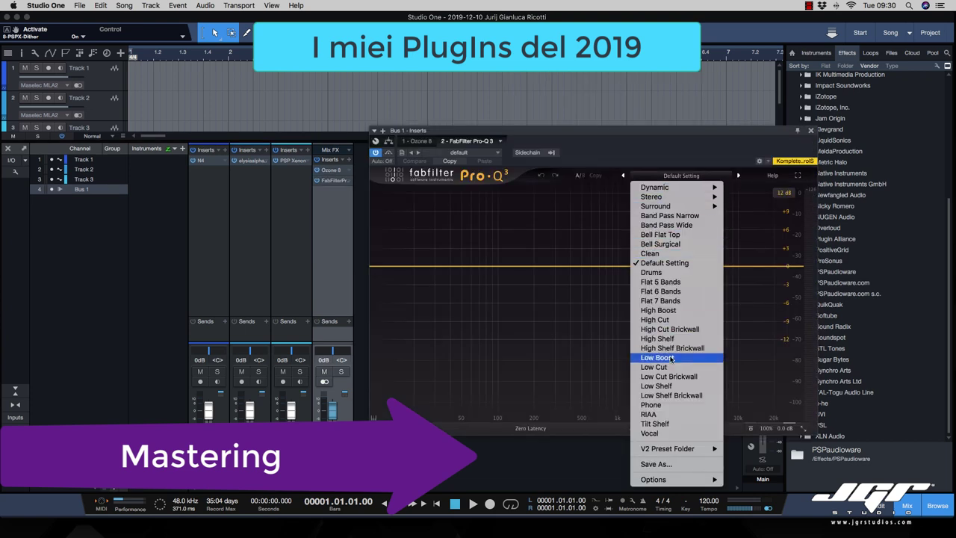
- Load the RIAA preset and then the Tilt Shelf preset in FabFilter Pro-Q 3 on Bus 1, and close it
left_click(649, 415)
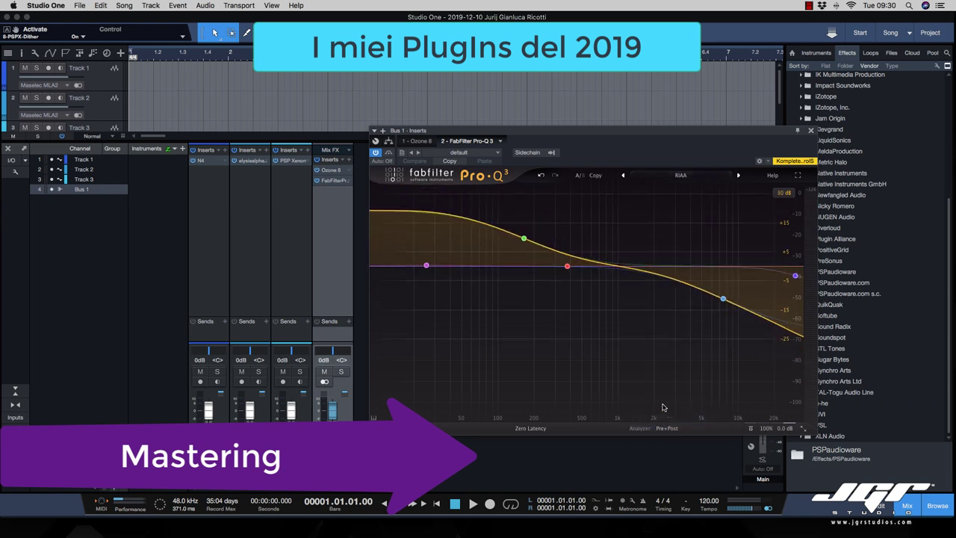
left_click(682, 174)
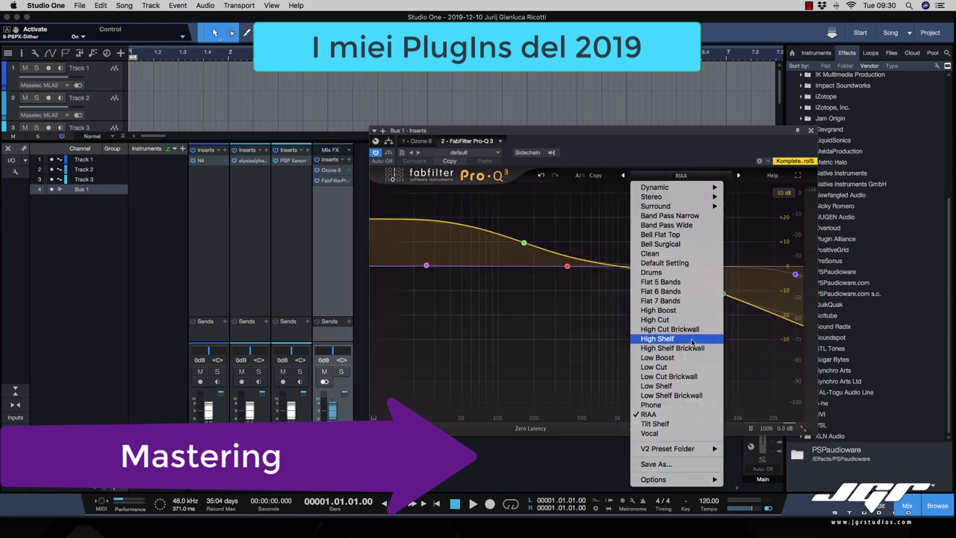
left_click(675, 423)
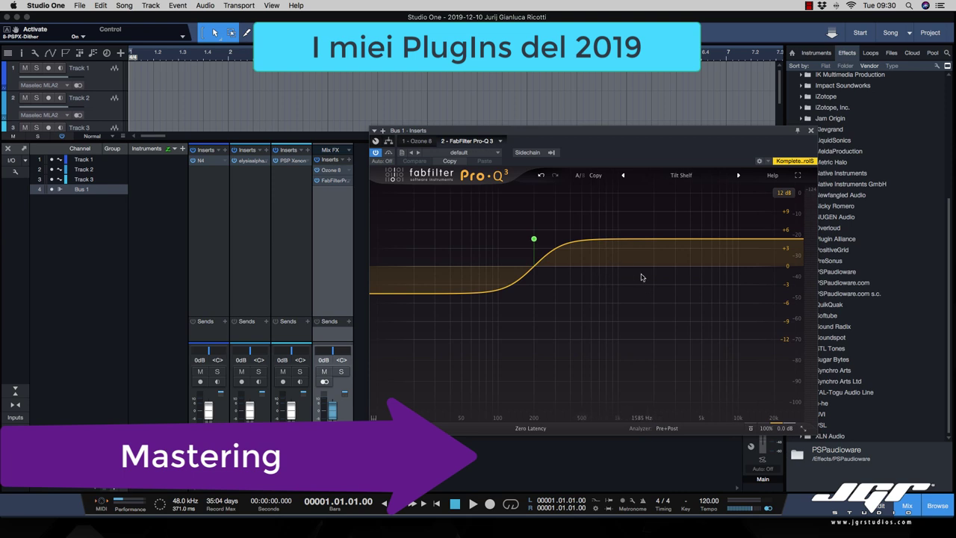
left_click(810, 130)
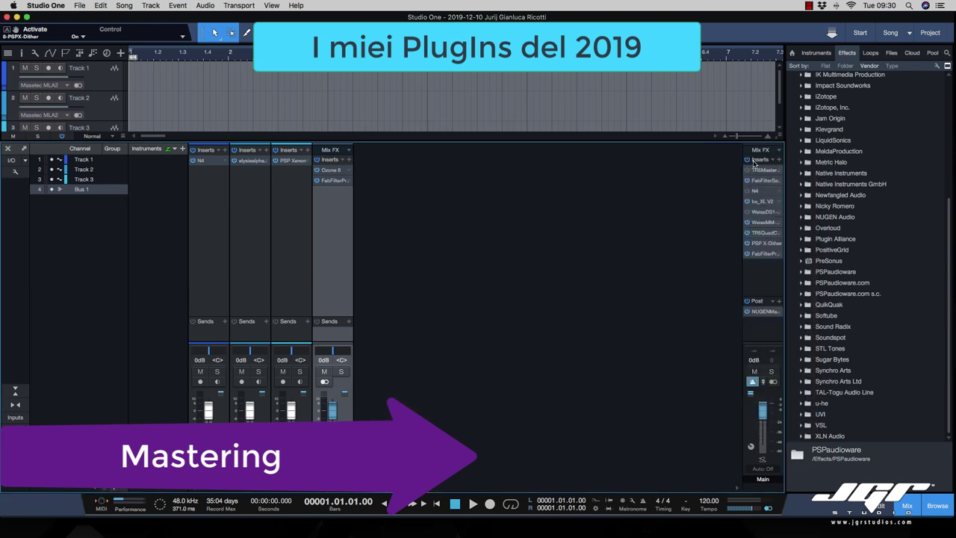
- Find SCARLET4 by searching "scarl", add it to the Main output's inserts, reposition its window, and close it
left_click(779, 160)
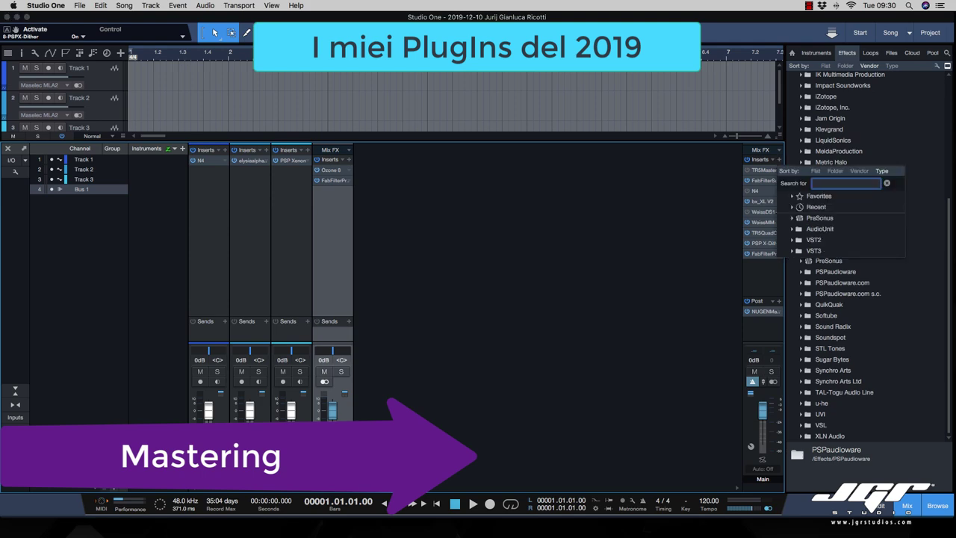
type("scarl")
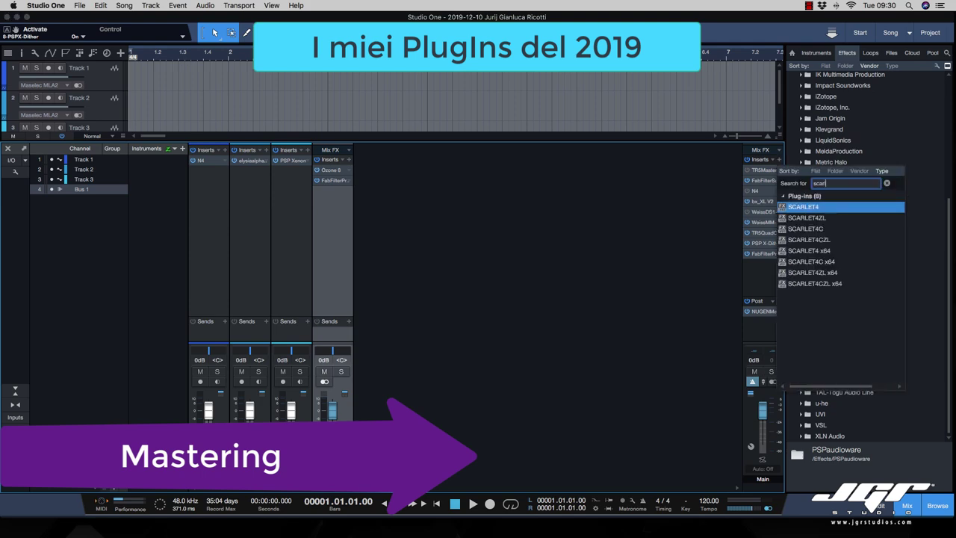
key("Return")
left_click_drag(676, 133, 555, 155)
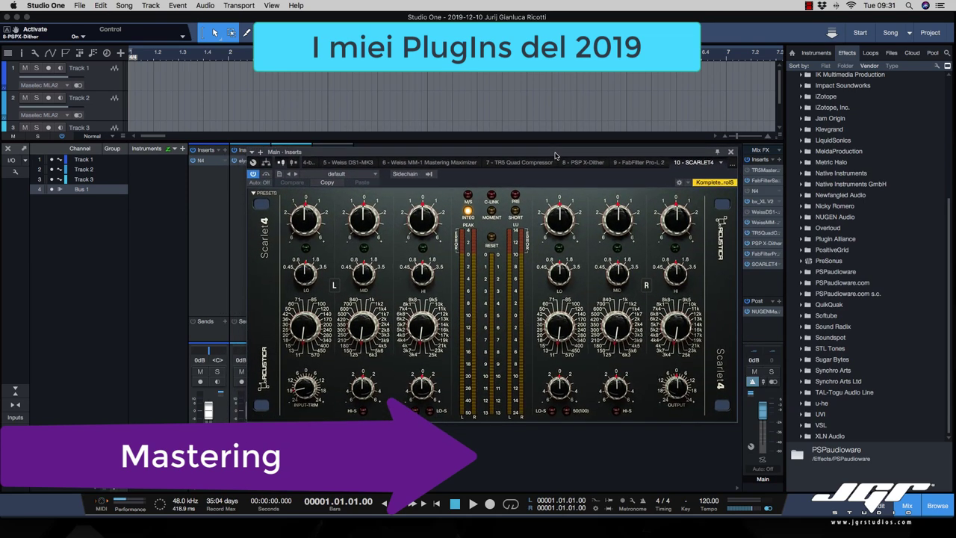
left_click(731, 152)
- Find IVORY4 by searching "ivor", add it to the Main output's inserts, reposition its window, and close it
left_click(779, 161)
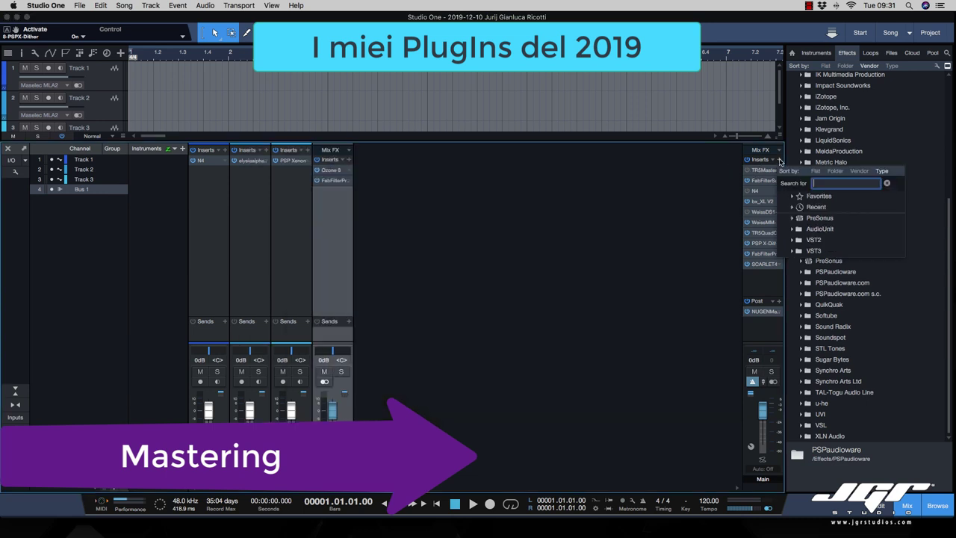
type("ozo")
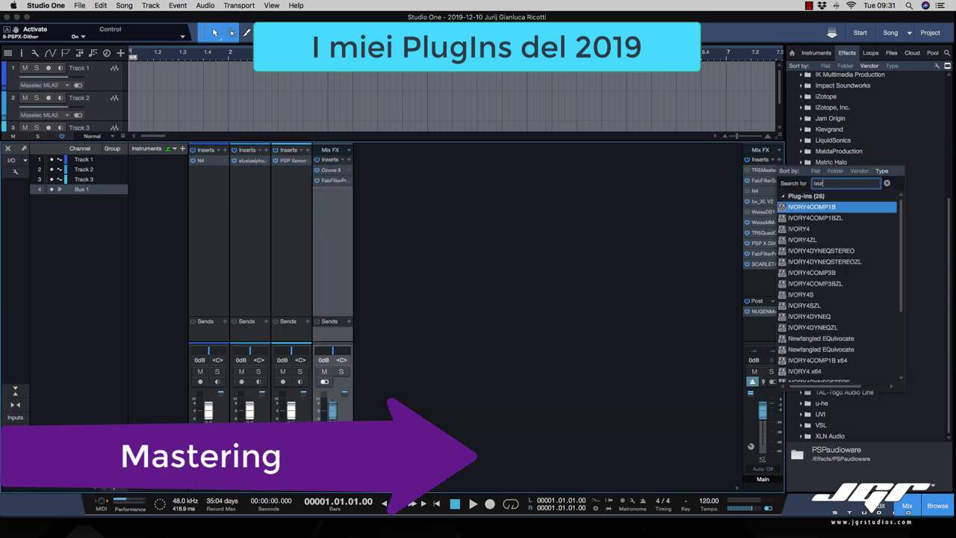
key("Escape")
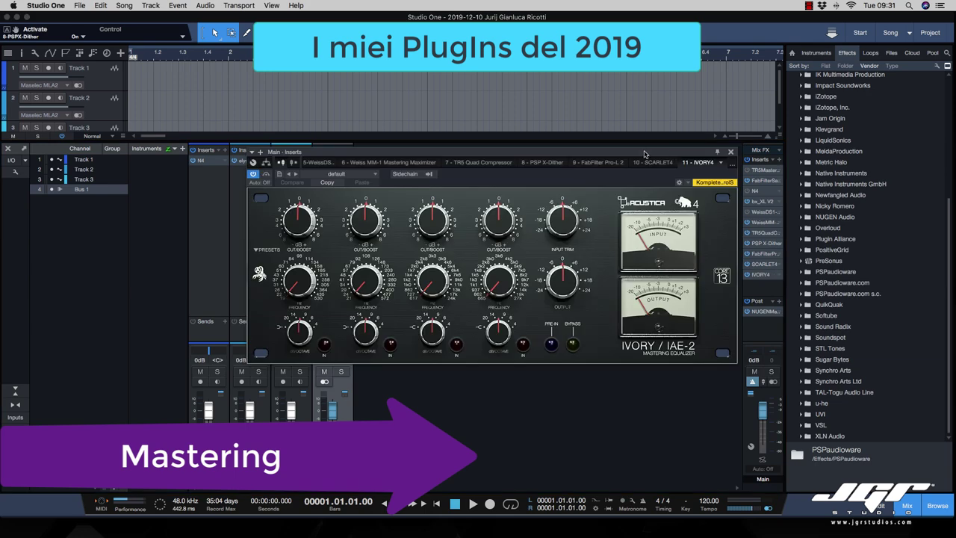
left_click_drag(597, 138, 651, 150)
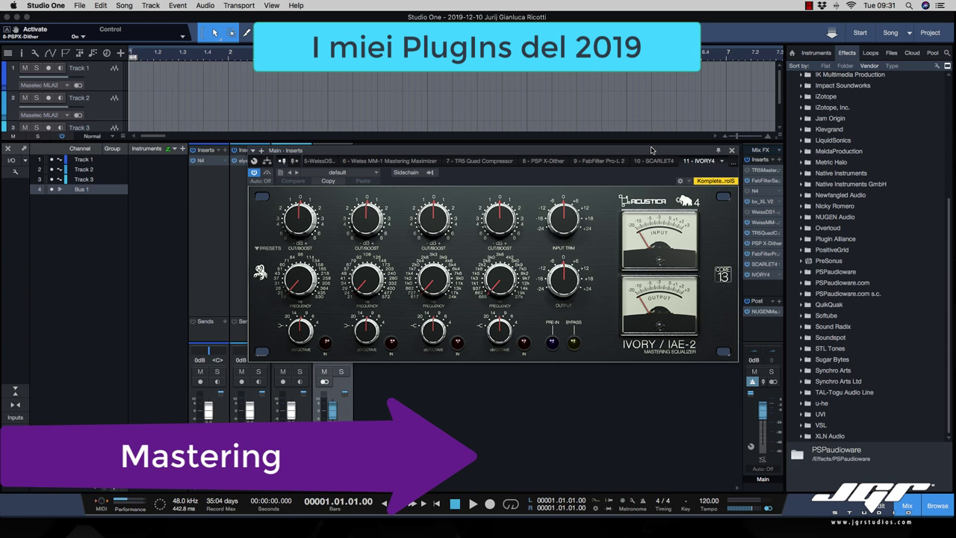
key("super+w")
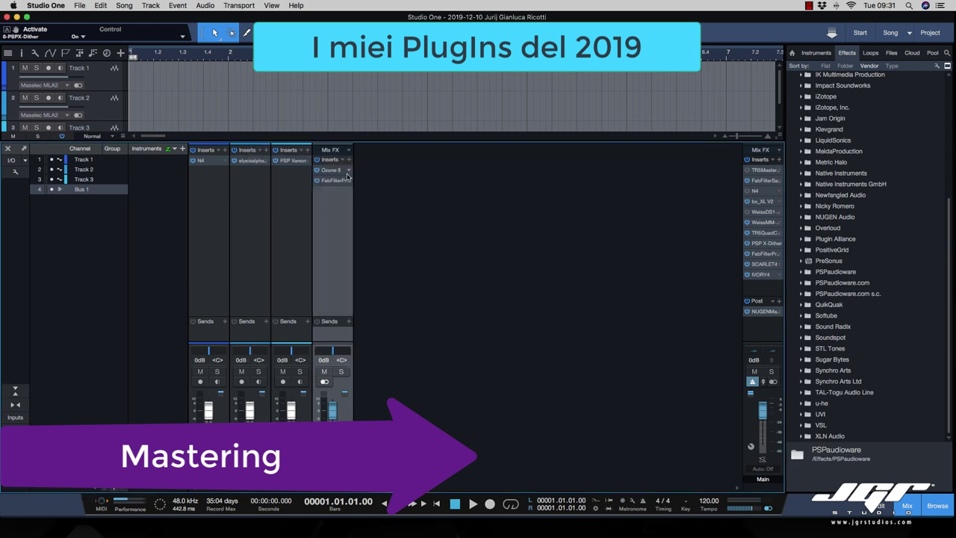
- Add an FX channel to the mixer, insert Newfangled Elevate on it, and move the plug-in window fully into view
right_click(570, 177)
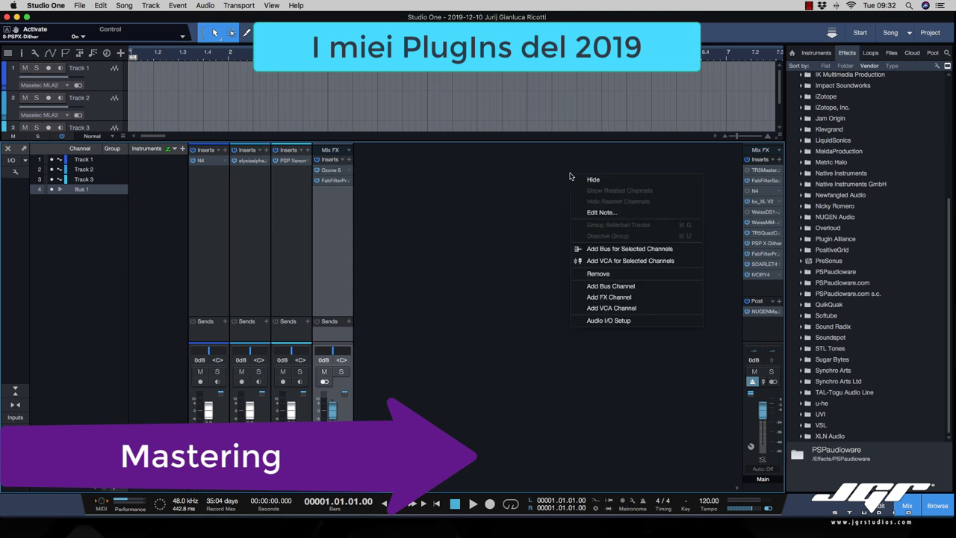
left_click(608, 297)
left_click(349, 152)
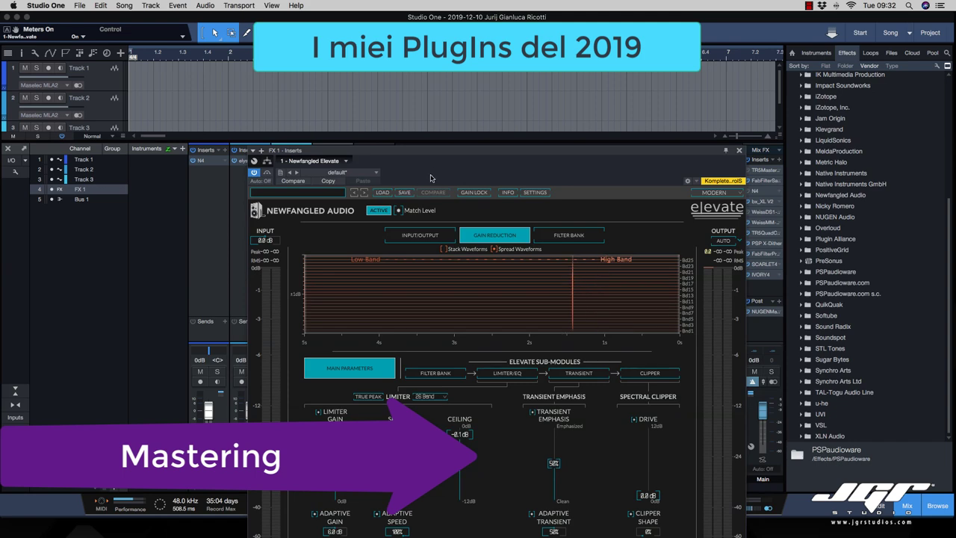
left_click_drag(432, 153, 419, 68)
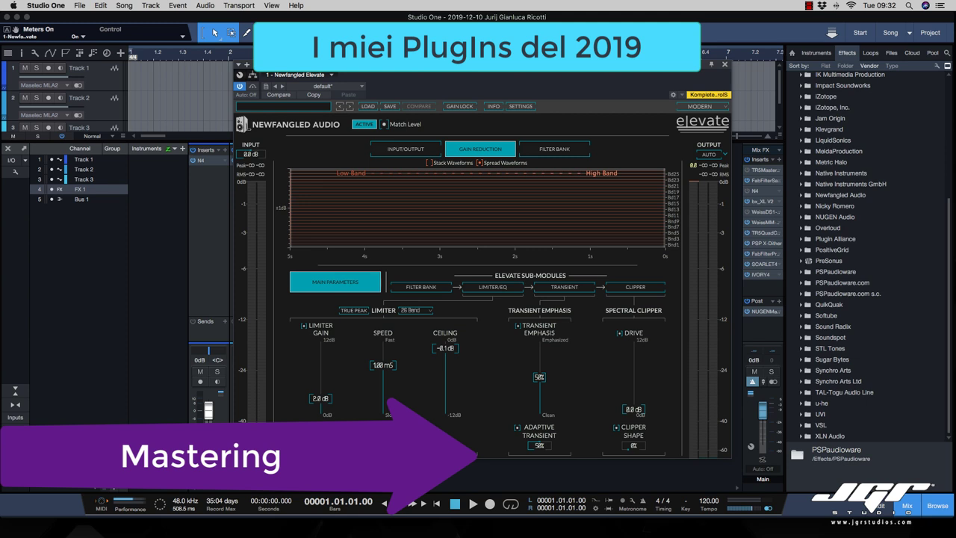
mouse_move(419, 68)
left_mouse_down()
mouse_move(430, 72)
mouse_move(425, 78)
left_mouse_up()
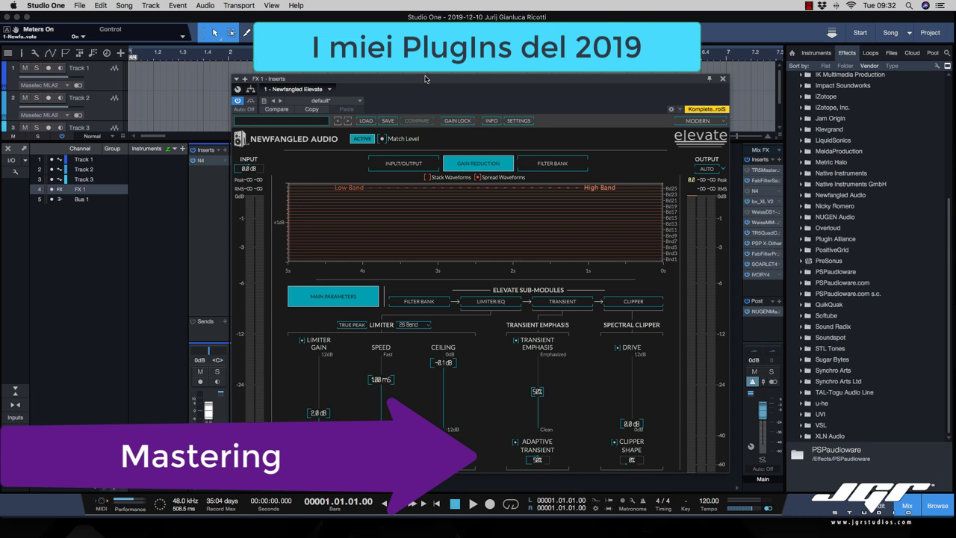
- Close Elevate, insert TAUPE on a new Bus 2, and shift its plug-in window down slightly
left_click(722, 79)
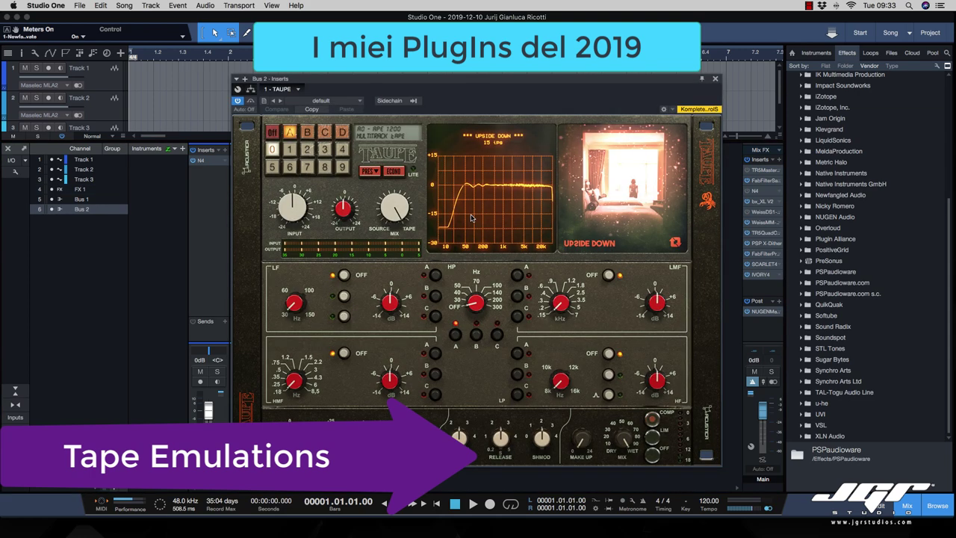
mouse_move(475, 79)
left_mouse_down()
mouse_move(483, 91)
mouse_move(474, 71)
mouse_move(475, 87)
left_mouse_up()
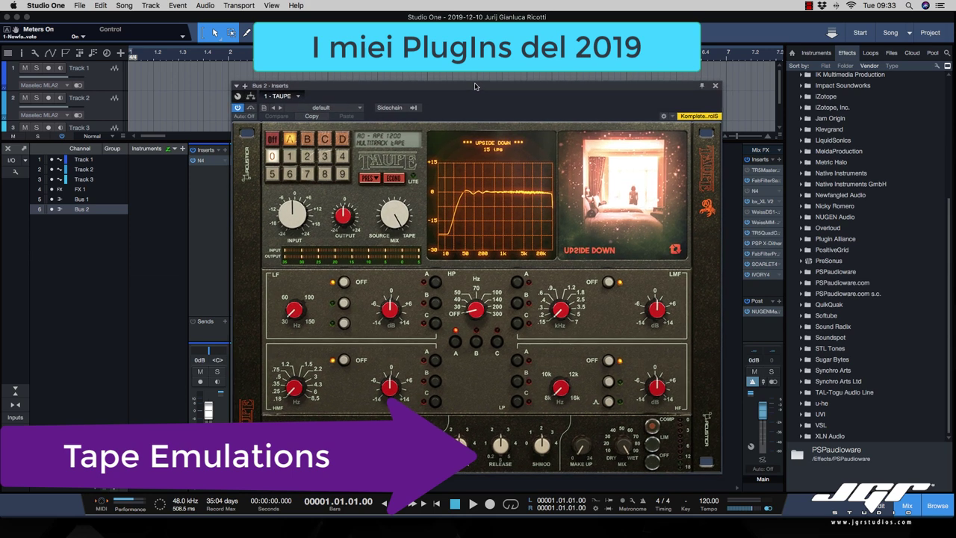
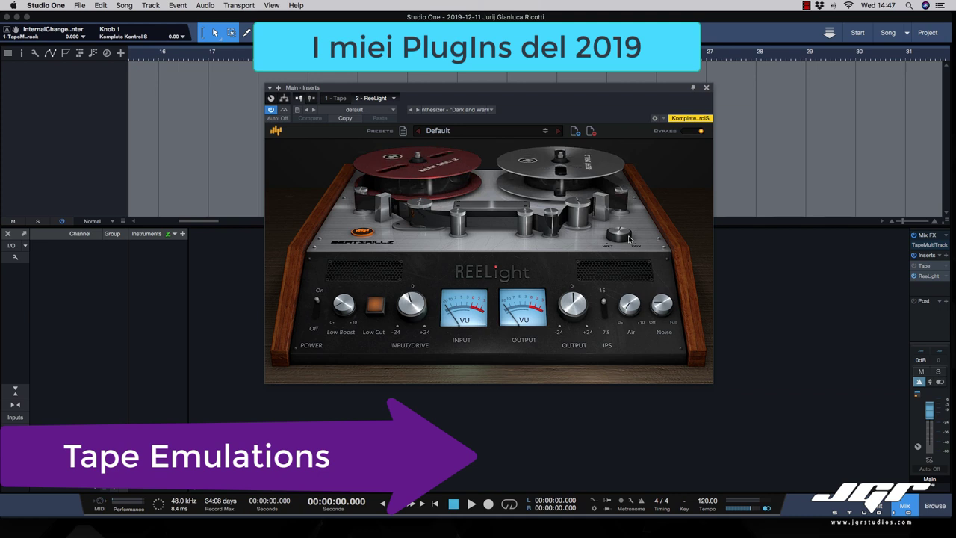
- Find Satin by searching "satin", add it to the Main output's inserts, lower its input gain to about -7.06, and close it
left_click(945, 255)
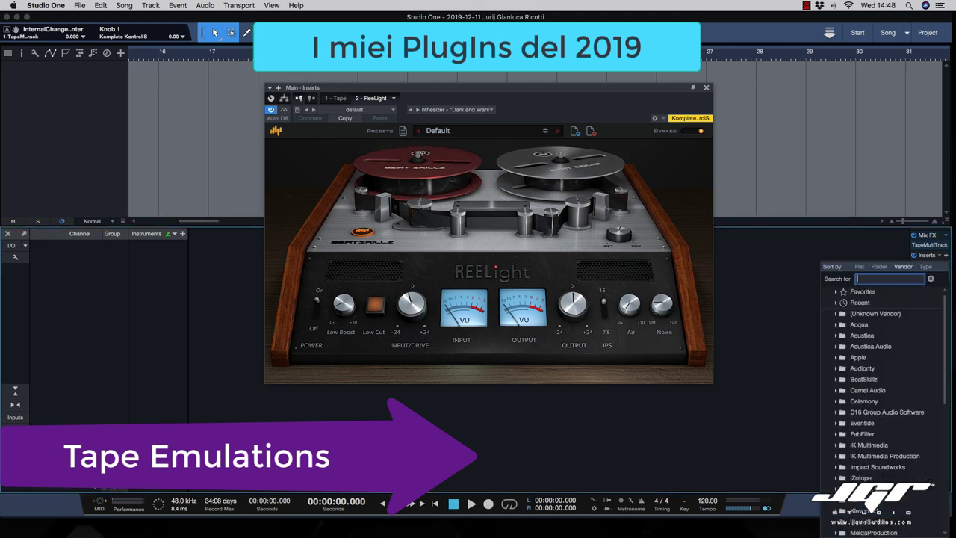
type("satin")
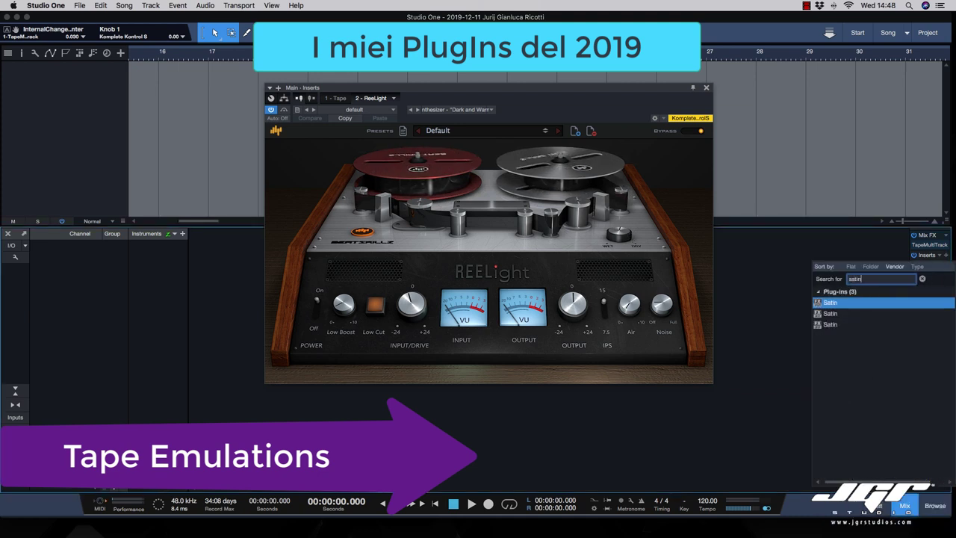
double_click(829, 302)
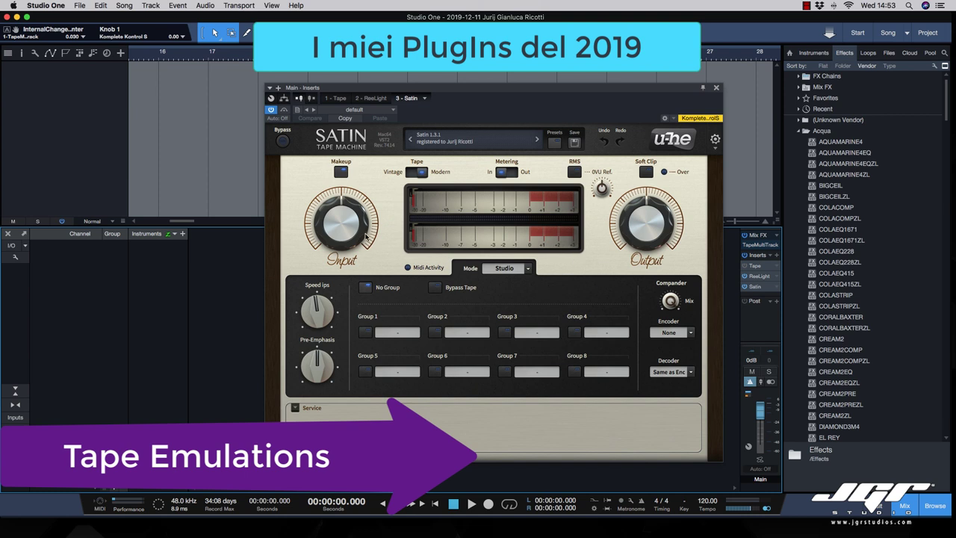
mouse_move(341, 224)
left_mouse_down()
mouse_move(341, 245)
mouse_move(339, 211)
mouse_move(336, 233)
left_mouse_up()
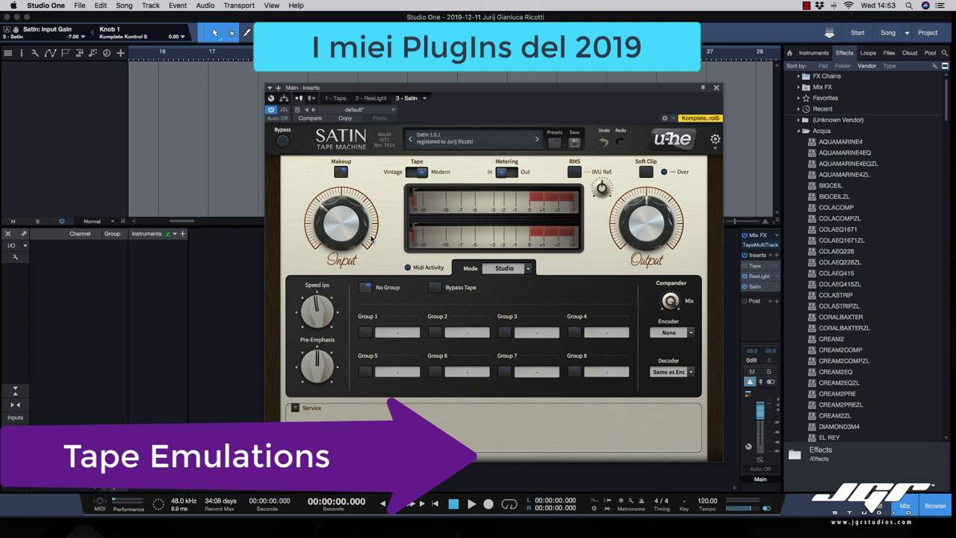
left_click(715, 88)
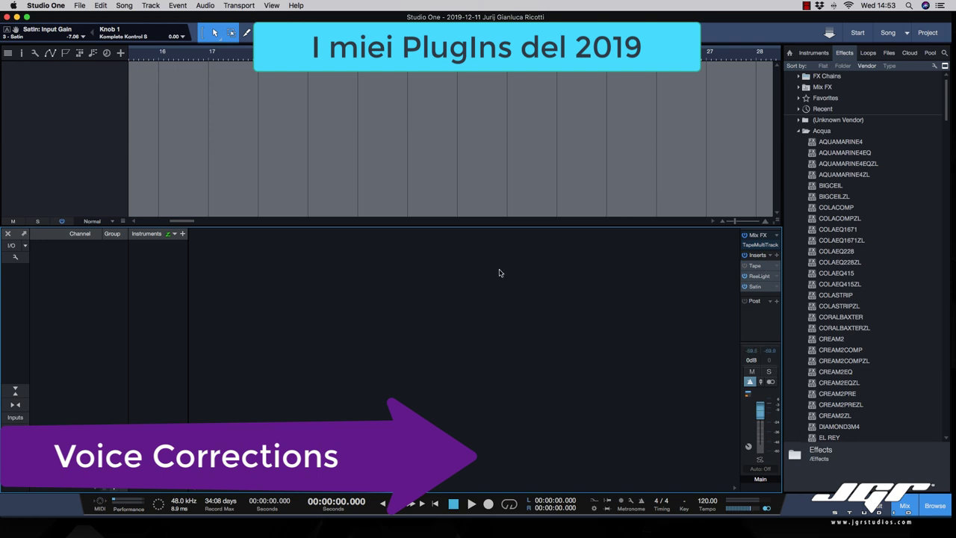
- Give the mixer slightly more height by moving the divider between it and the arrangement
left_click(177, 5)
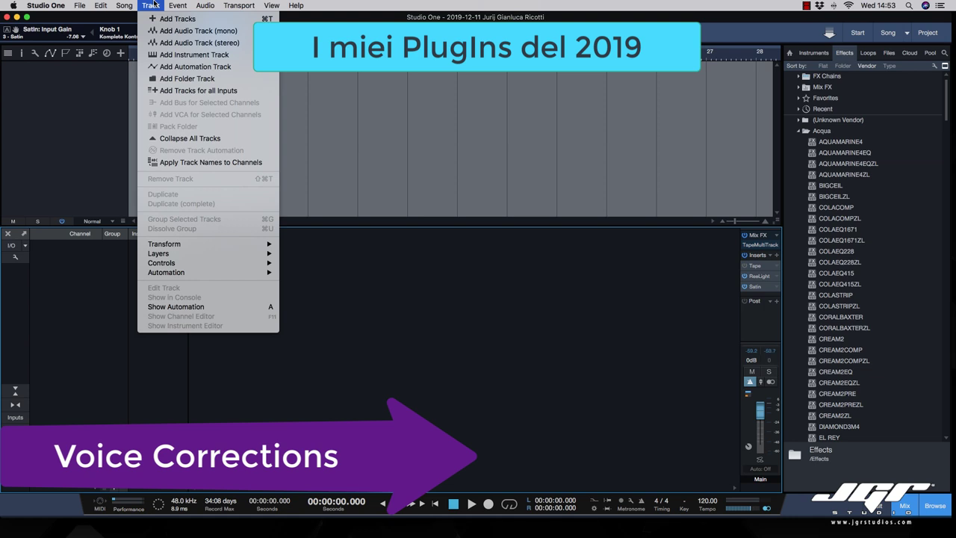
left_click(152, 5)
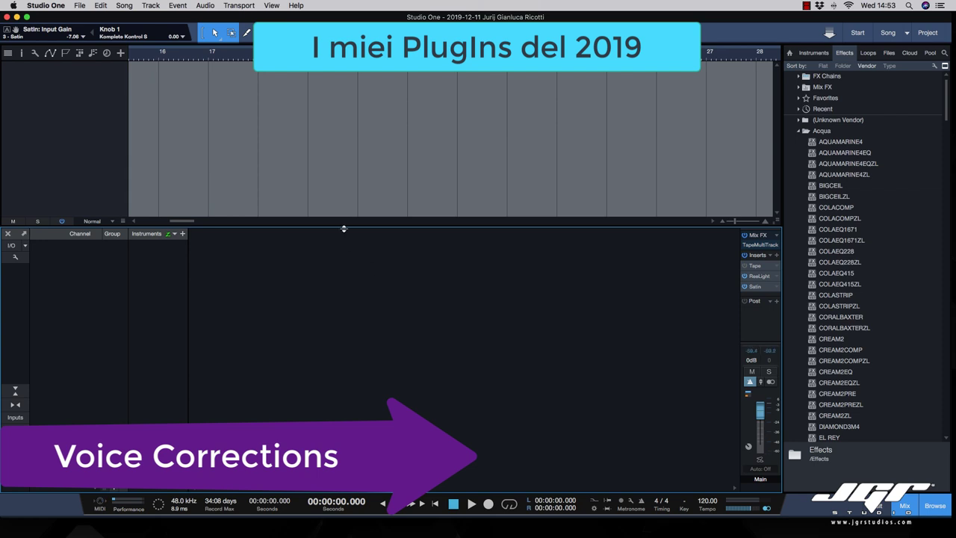
left_click_drag(341, 224, 343, 200)
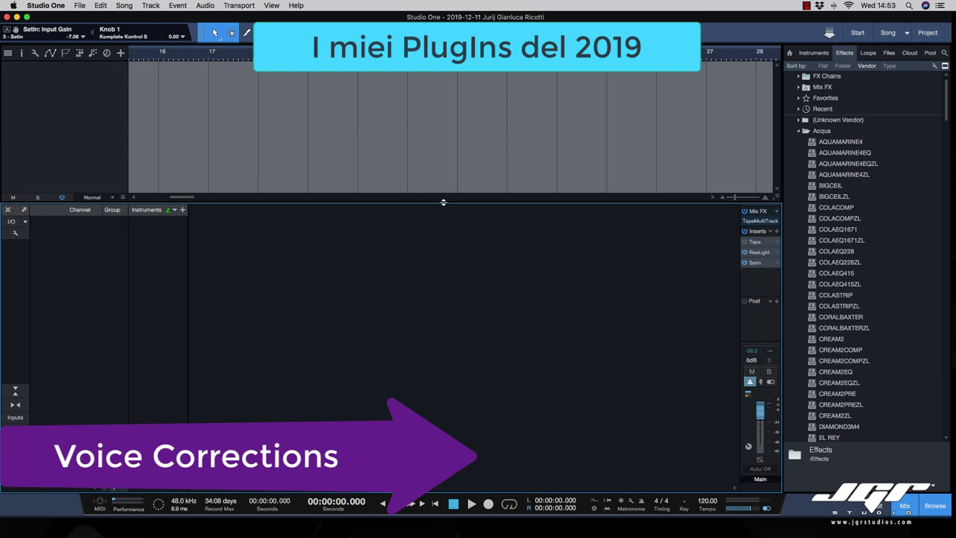
left_click_drag(443, 202, 444, 194)
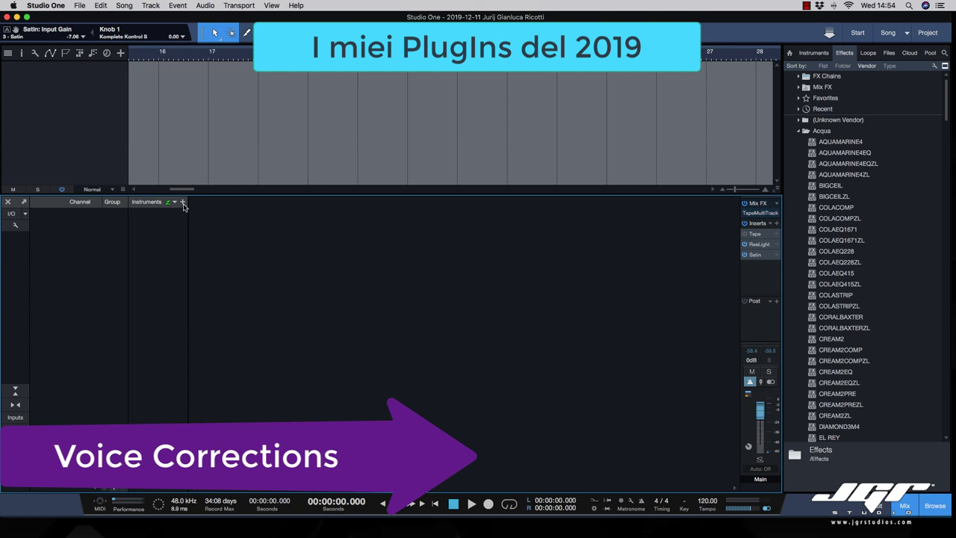
mouse_move(724, 194)
left_mouse_down()
mouse_move(724, 218)
mouse_move(724, 206)
left_mouse_up()
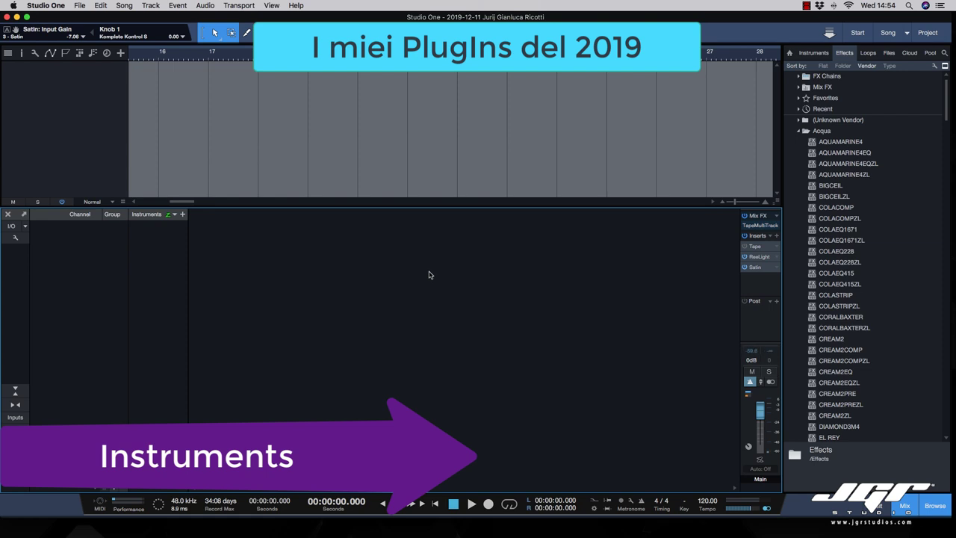
- Add the Kontakt instrument by searching "kont", enlarge its window, and browse the Spitfire libraries
left_click(182, 214)
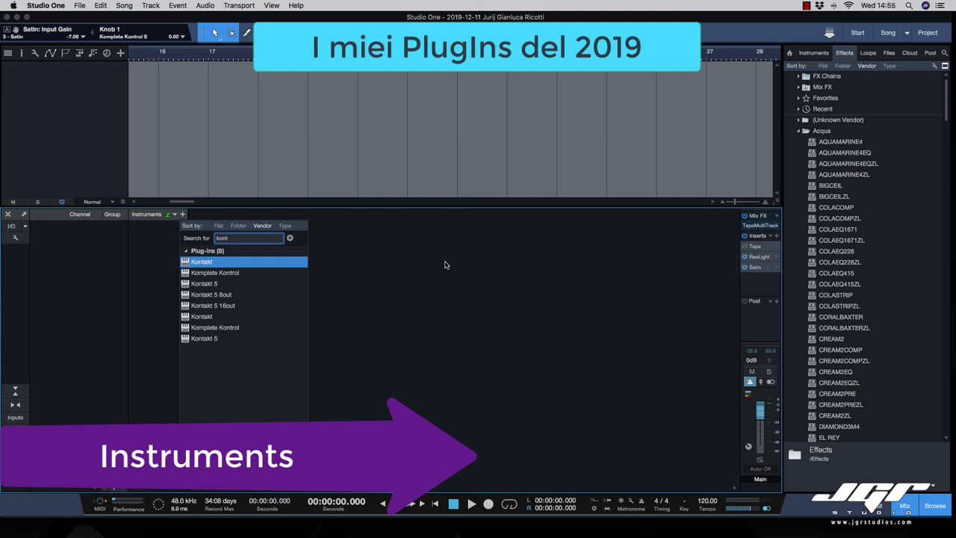
key("Return")
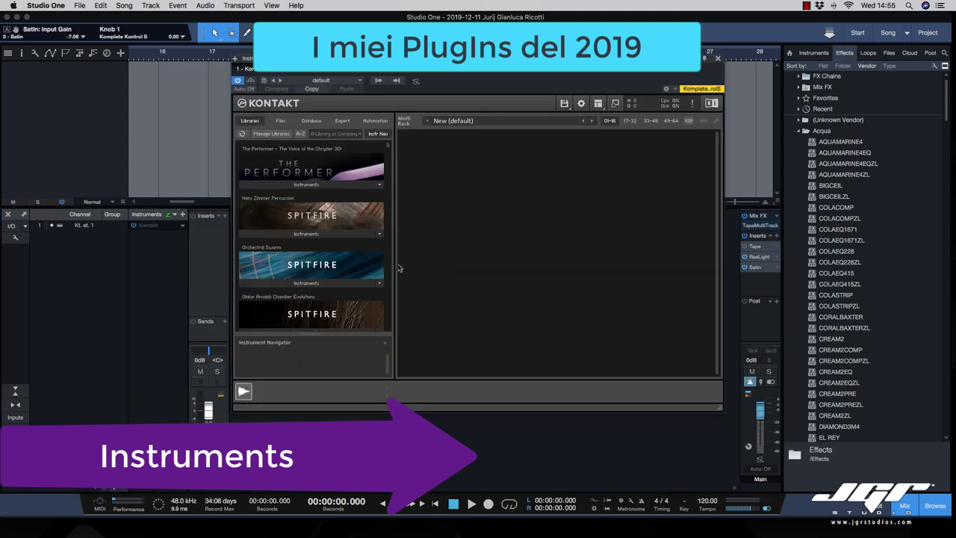
scroll(444, 272, "down", 5)
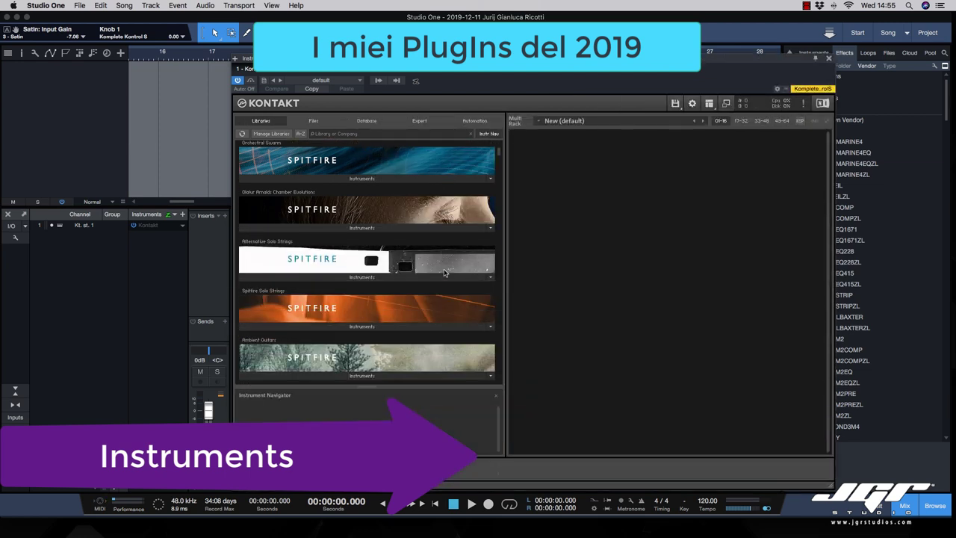
scroll(444, 272, "down", 3)
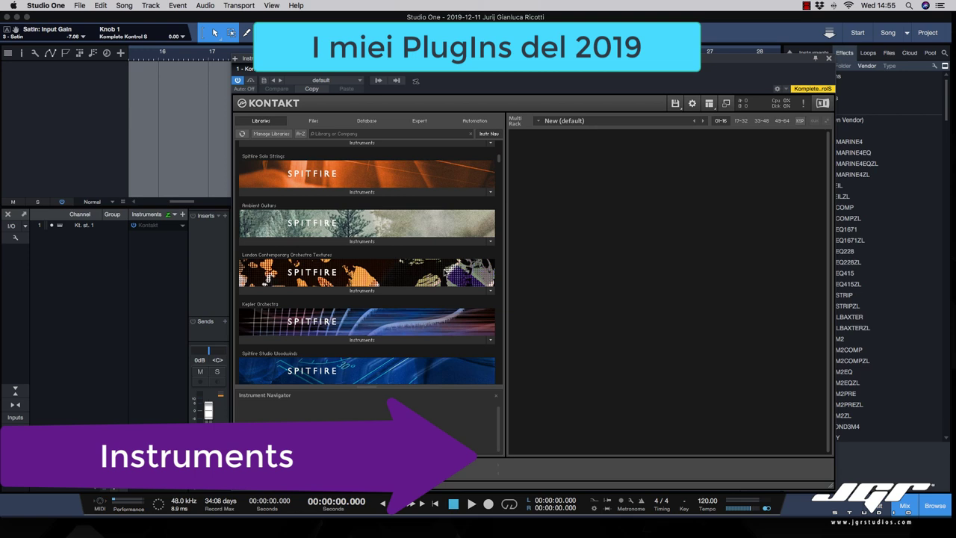
- Add the HZStrings instrument from the Spitfire Audio vendor folder
left_click(183, 225)
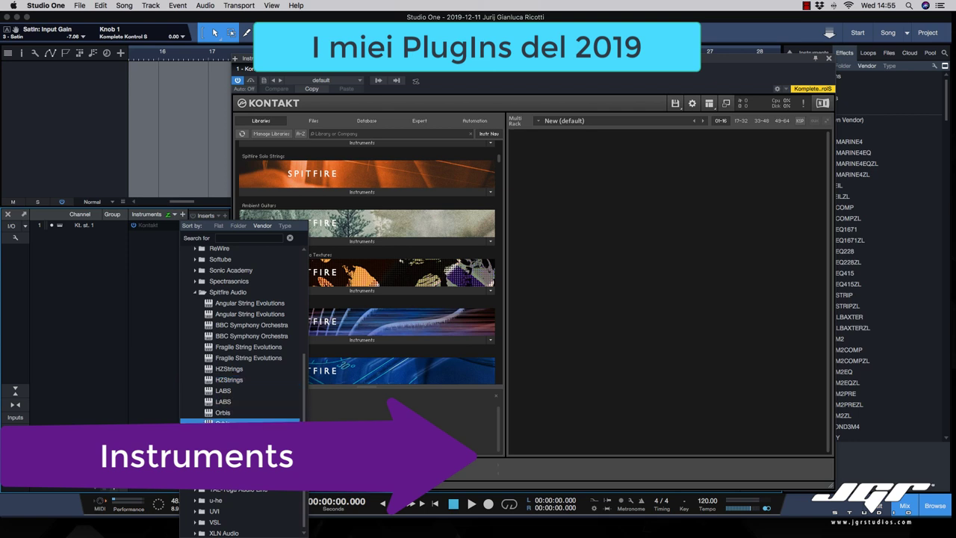
left_click(520, 291)
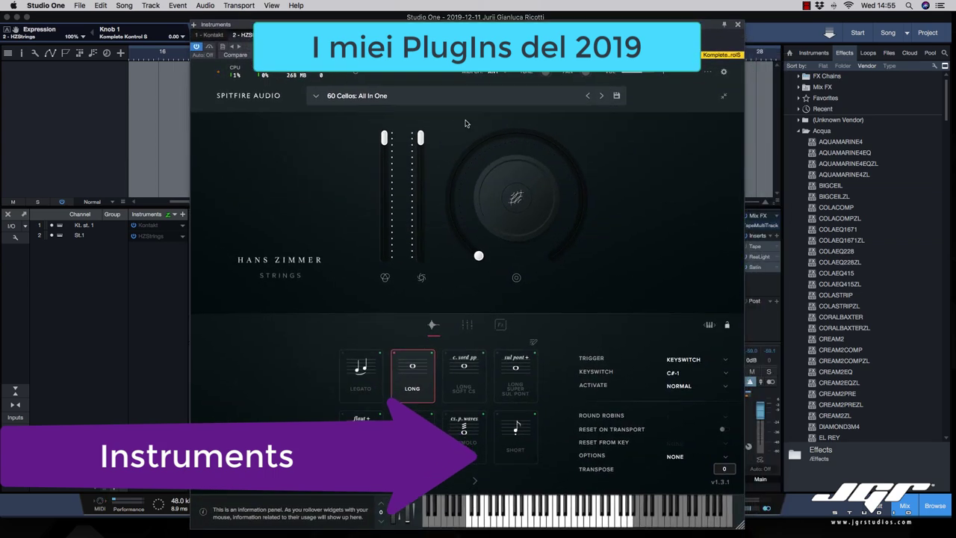
- Reopen Kontakt, browse its libraries, load Ethera EVI Poly Ethereal 5 Time Stretched, close the window, and collapse Kontakt's output list
left_click(148, 225)
scroll(354, 251, "down", 10)
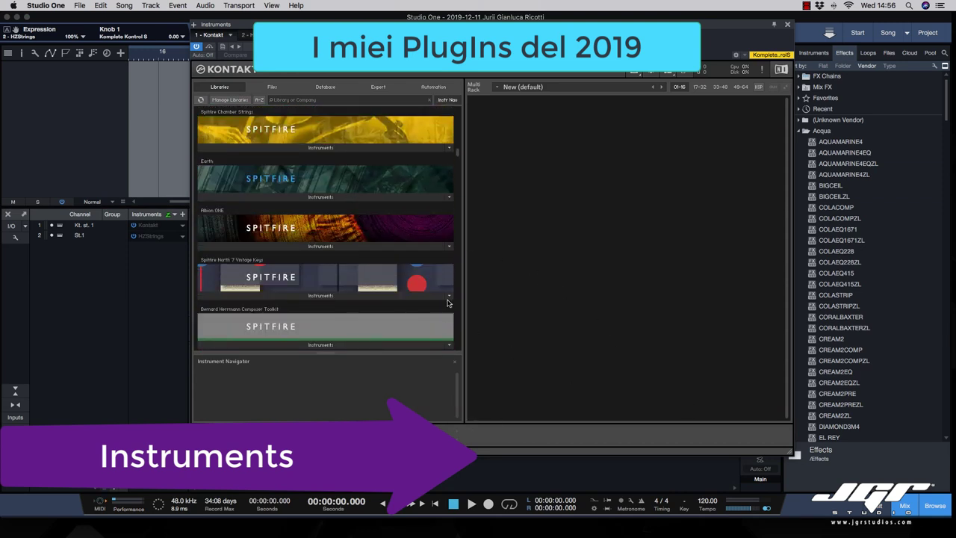
scroll(396, 269, "down", 4)
scroll(396, 269, "down", 3)
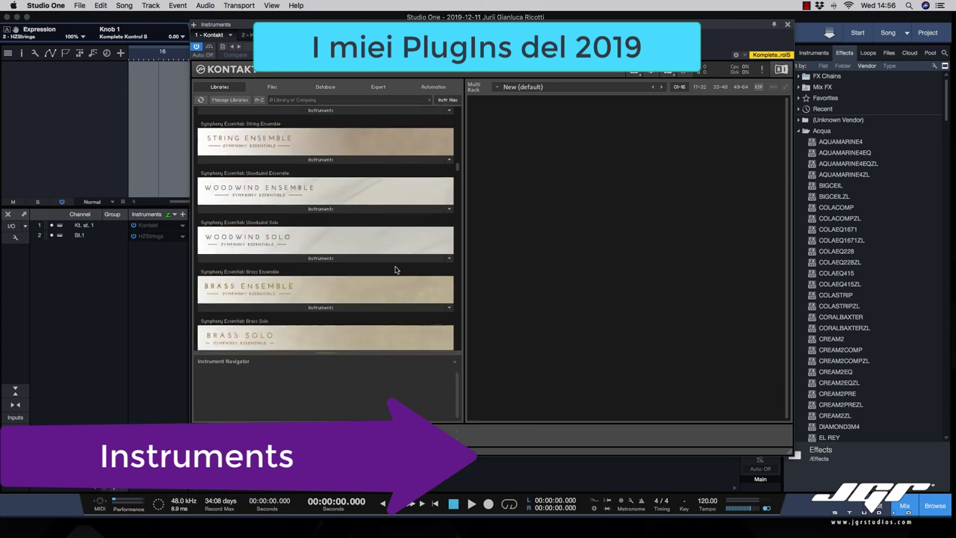
scroll(324, 174, "down", 6)
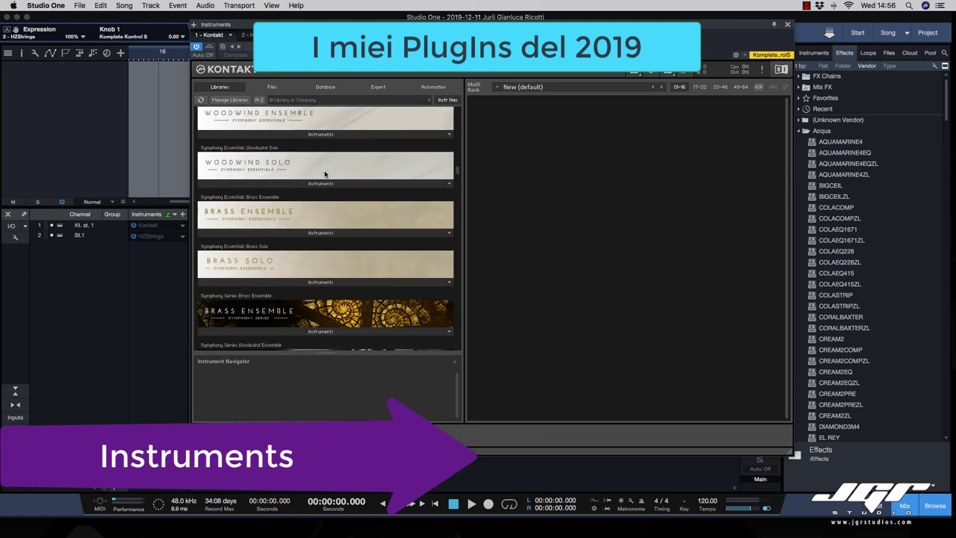
scroll(325, 174, "down", 6)
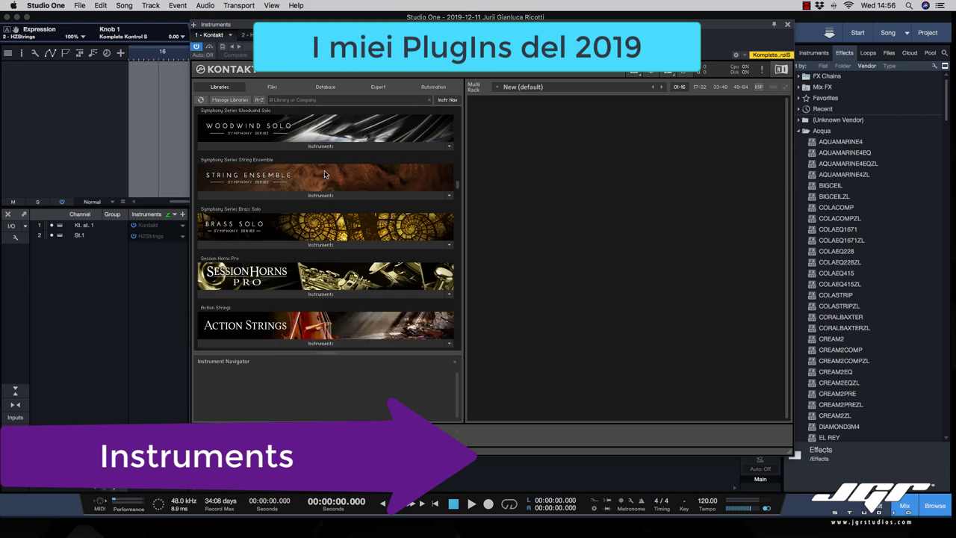
scroll(325, 174, "down", 3)
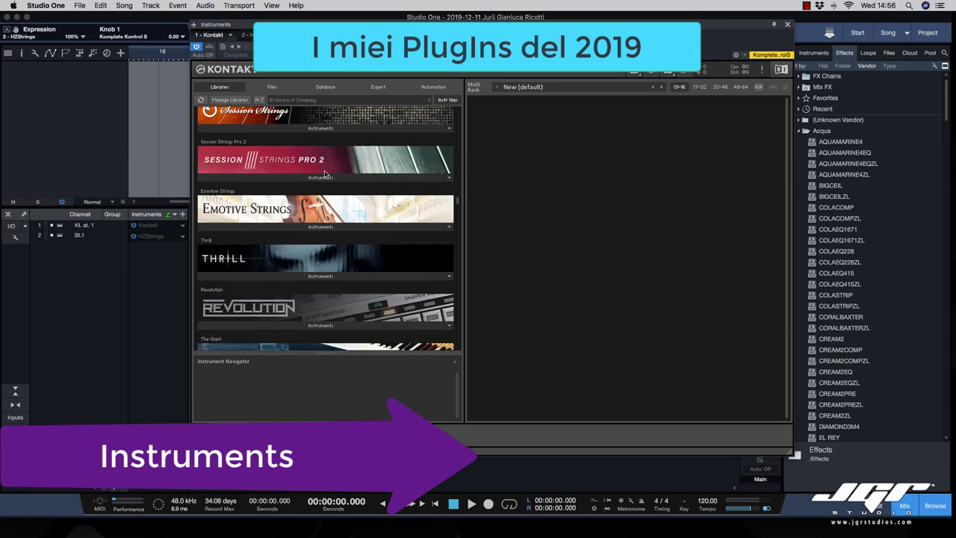
scroll(340, 239, "down", 8)
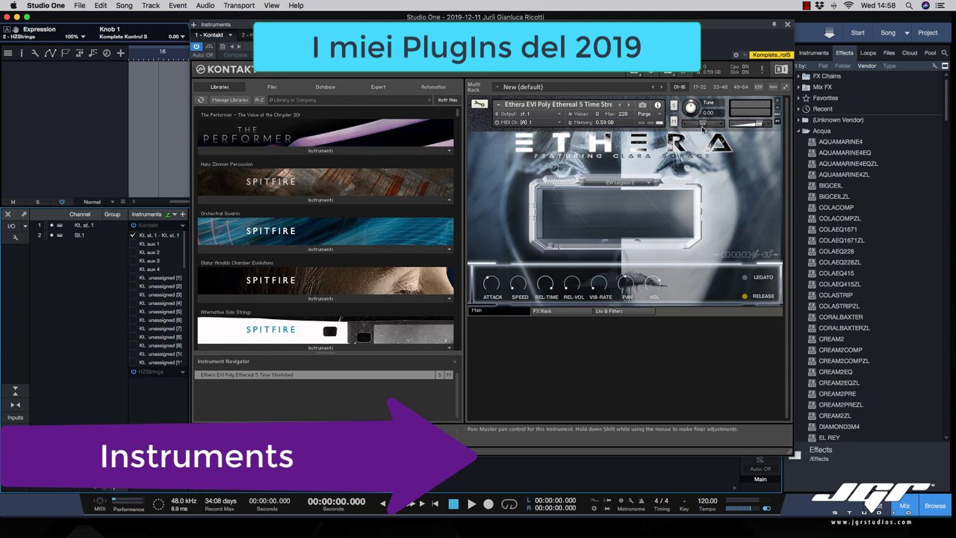
left_click(787, 24)
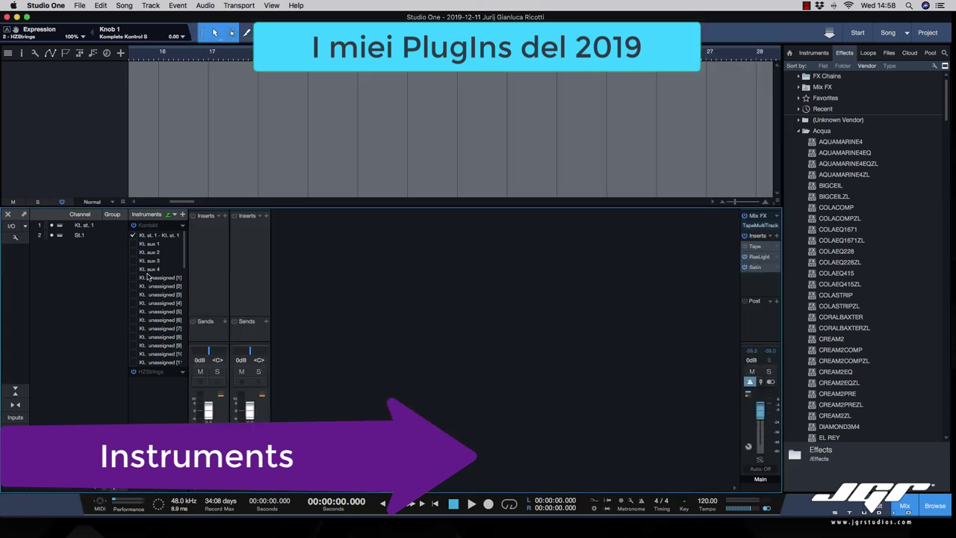
left_click(153, 224)
- Add the Falcon instrument, load EII Big Synth Filtered from the Emulation II soundbank's Bass folder, and close the window
left_click(182, 214)
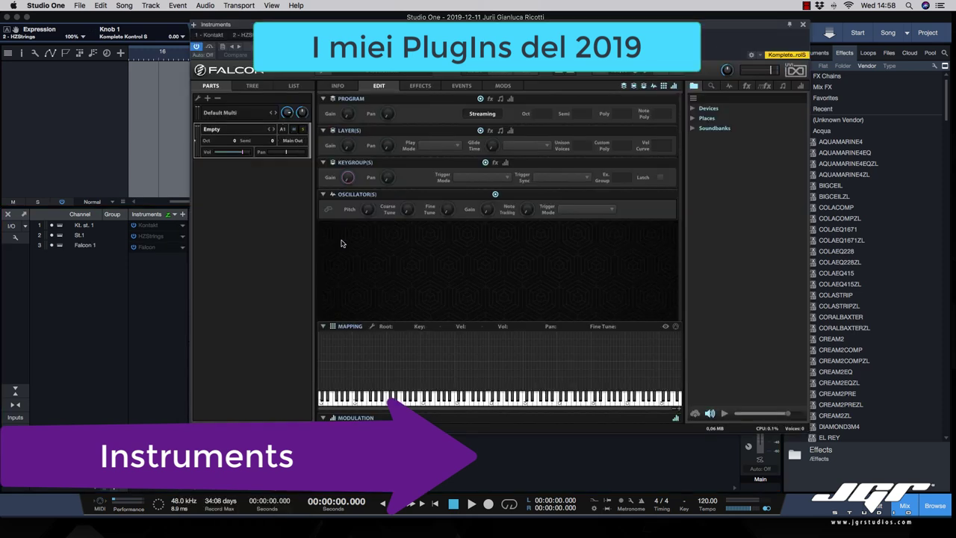
left_click(714, 128)
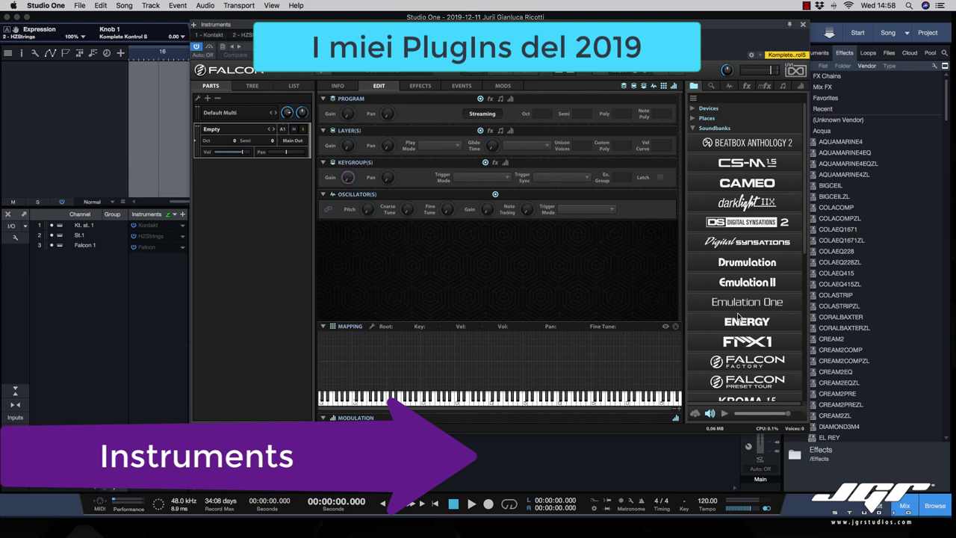
scroll(735, 278, "down", 5)
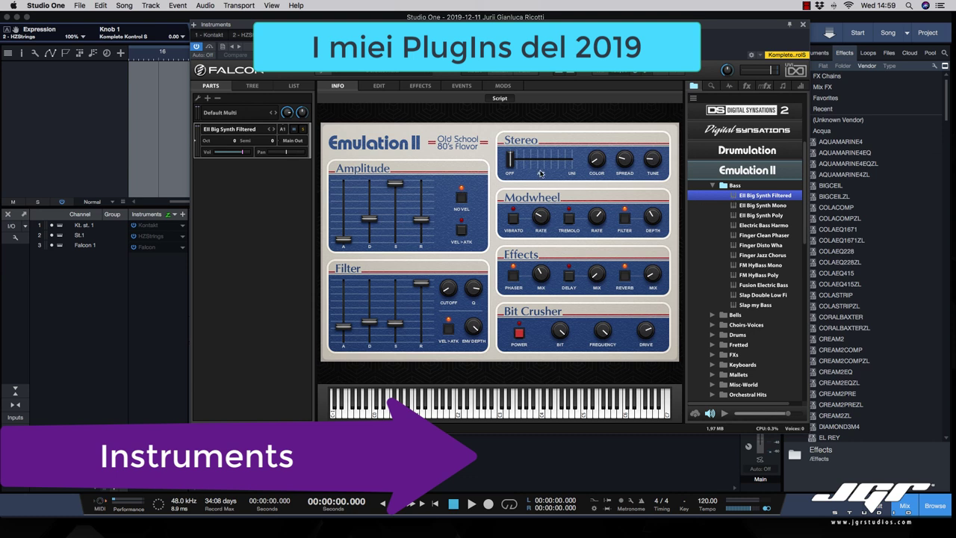
left_click(803, 25)
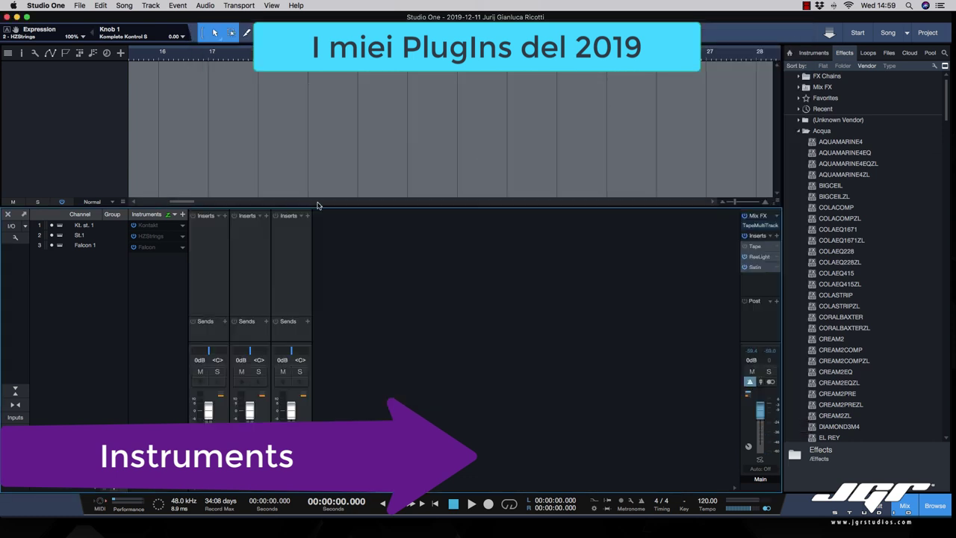
- Add the Analog Lab 4 instrument and decline its introductory tour
left_click(183, 215)
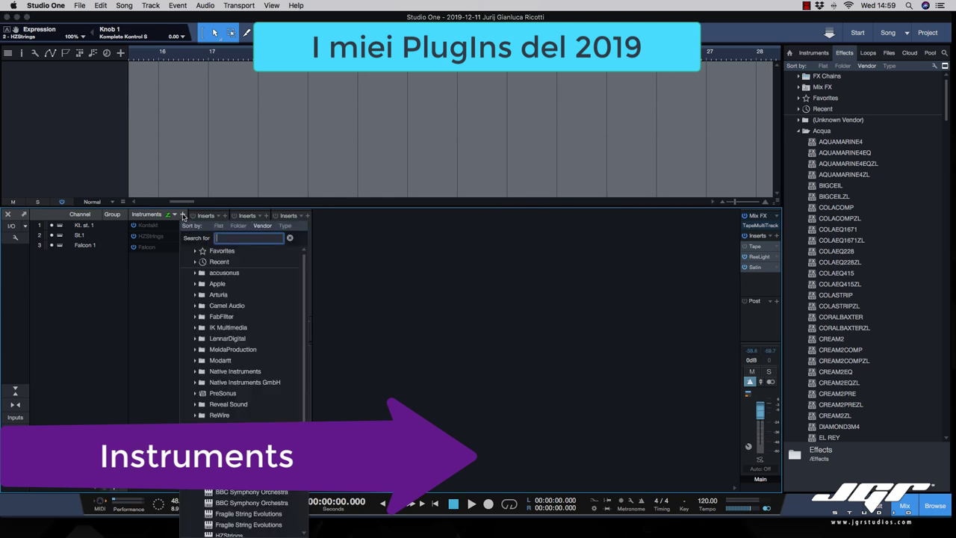
left_click(183, 216)
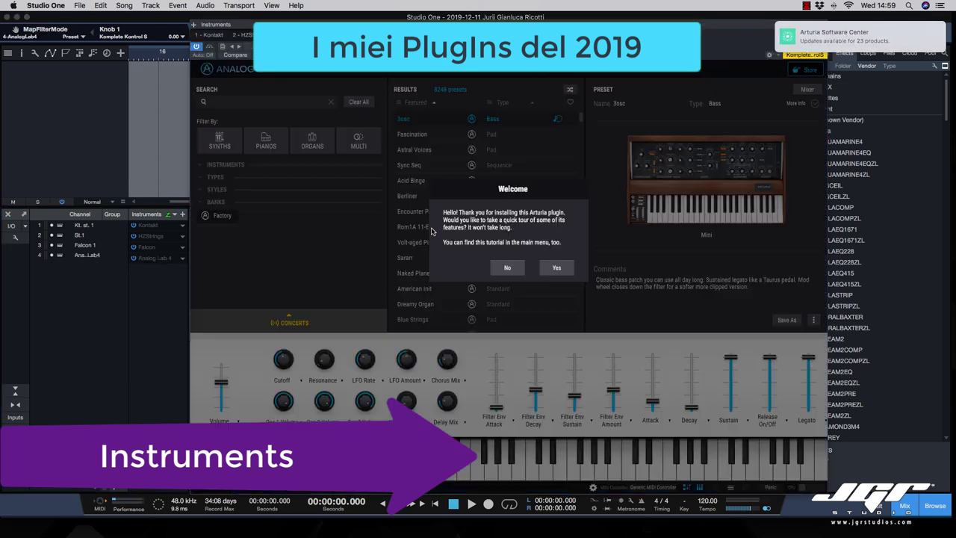
left_click(508, 270)
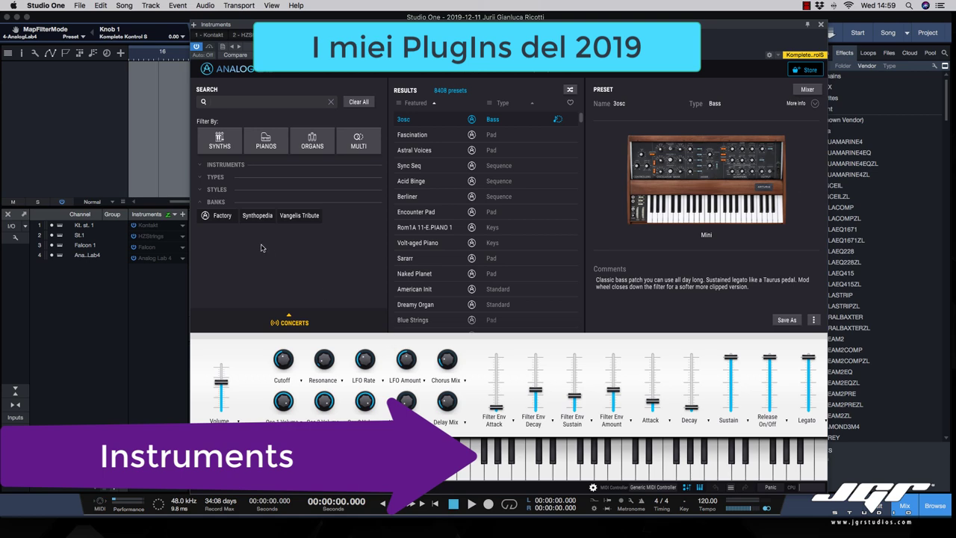
- Find TAL U-No-LX-V2 by searching "tal" and add it as an instrument
left_click(182, 215)
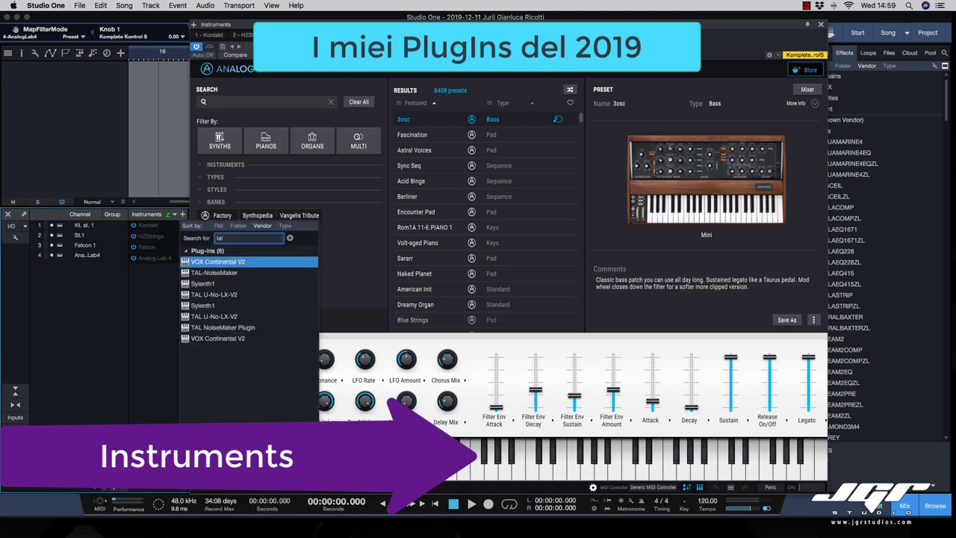
left_click(358, 258)
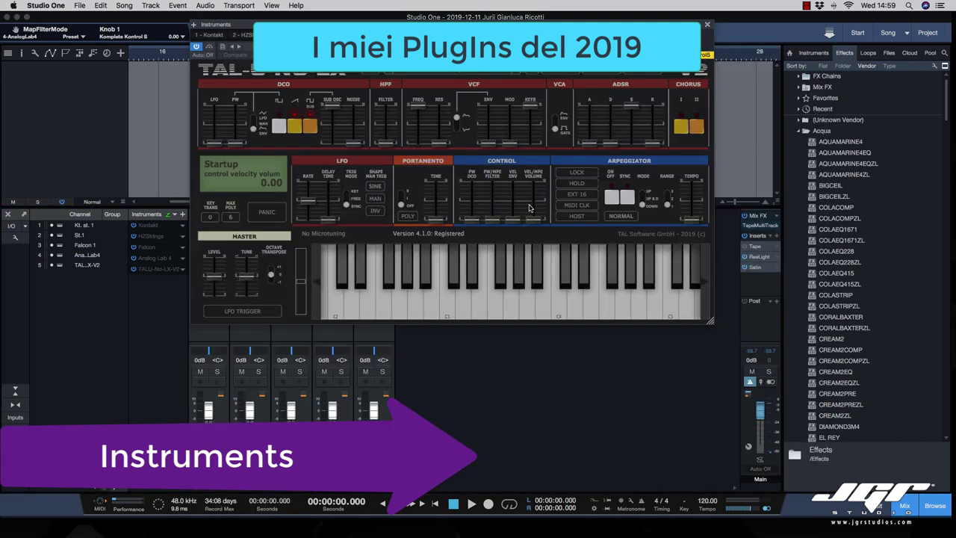
- Move the TAL U-No-LX-V2 window down, add the Alchemy instrument, and reposition and close its window
left_click_drag(504, 27, 504, 84)
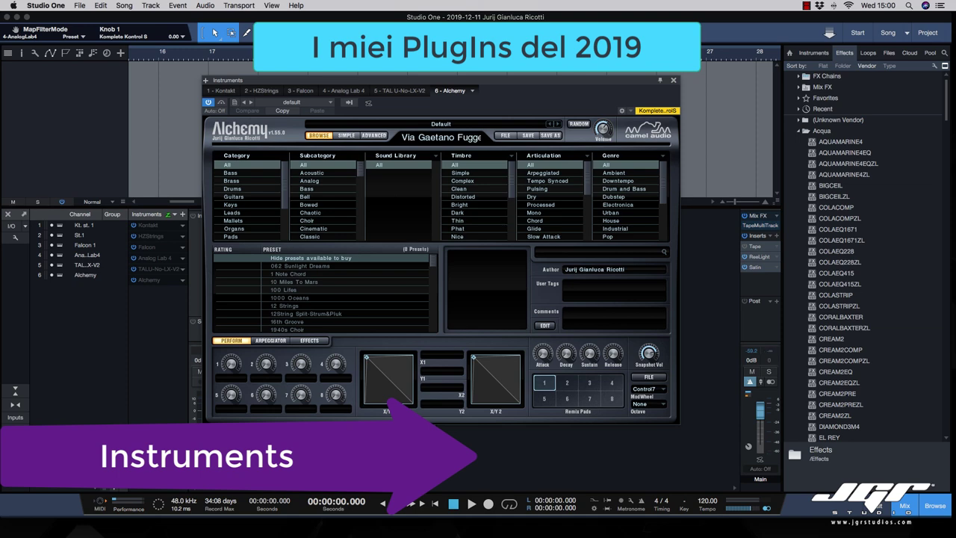
left_click_drag(420, 80, 460, 88)
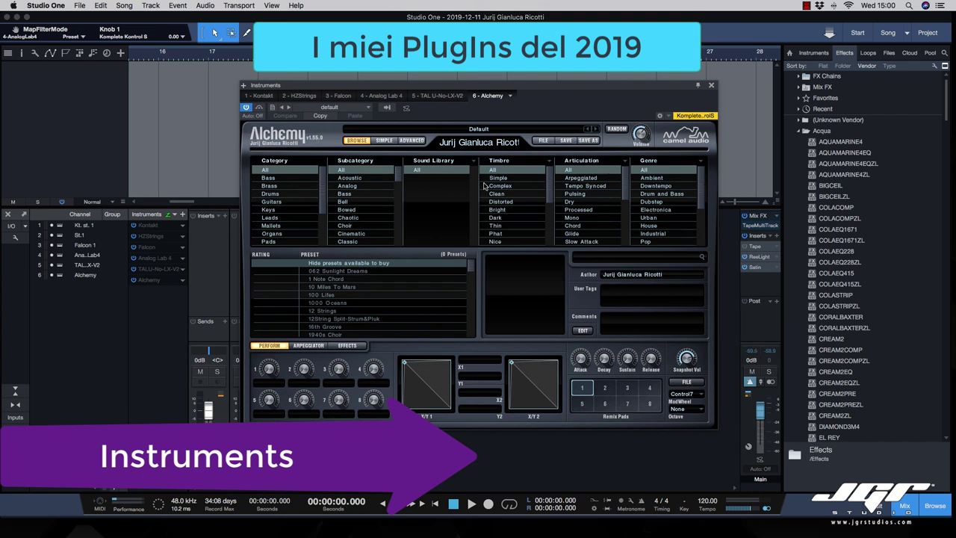
left_click(711, 85)
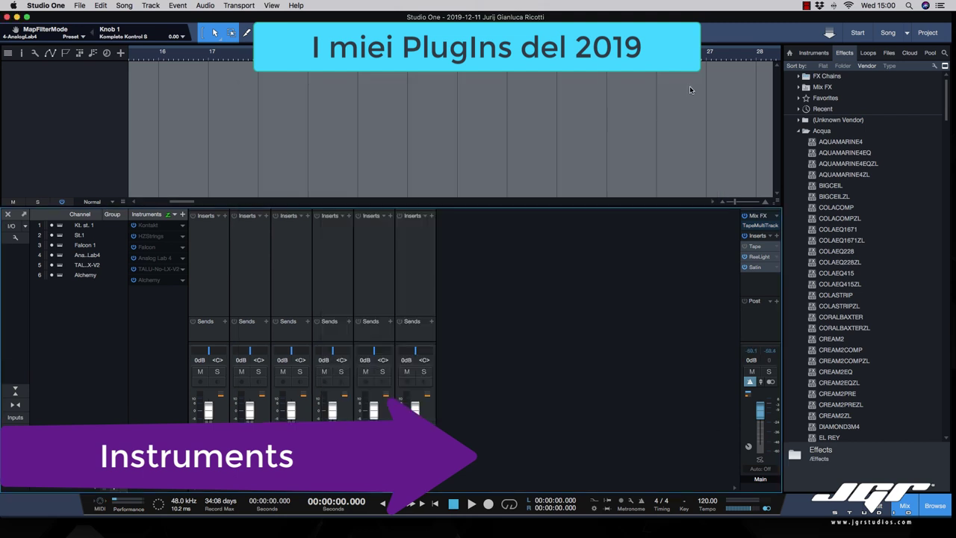
- Search the instruments for "add", add Addictive Keys and Addictive Drums 2, and close both windows
left_click(183, 215)
type("aa")
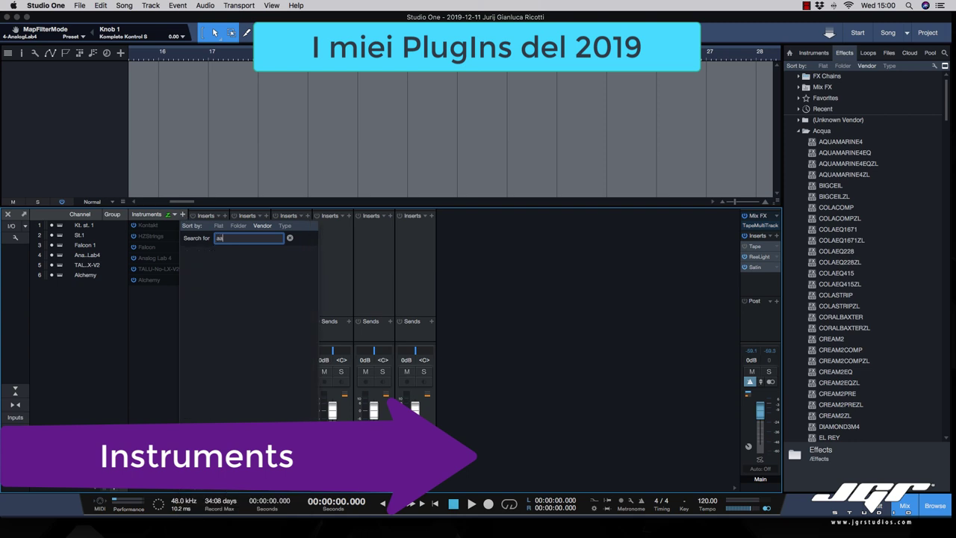
key("BackSpace")
type("dd")
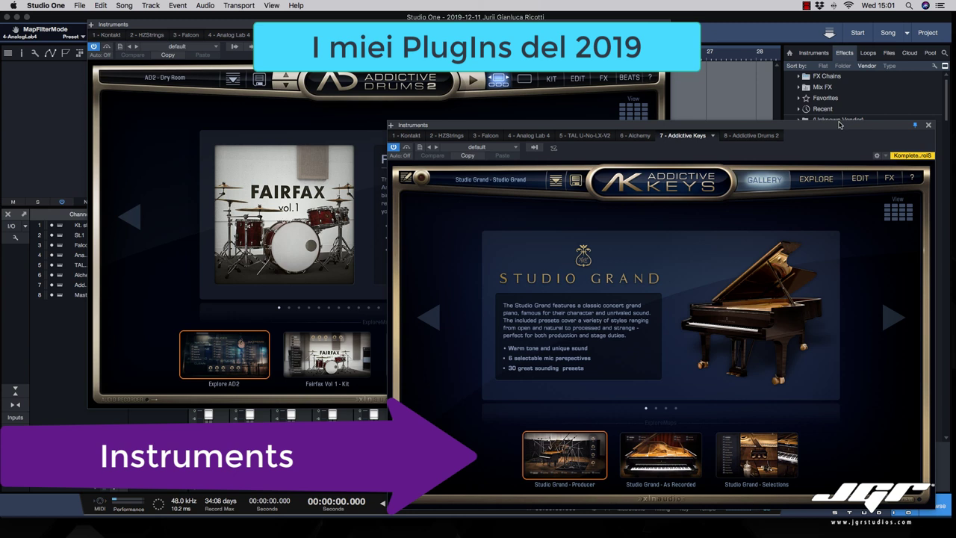
left_click(928, 125)
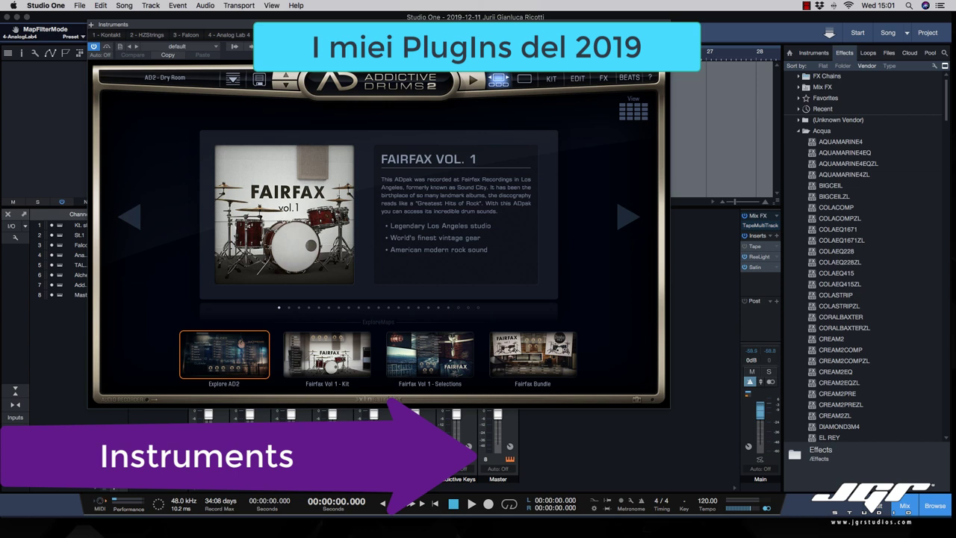
key("super+w")
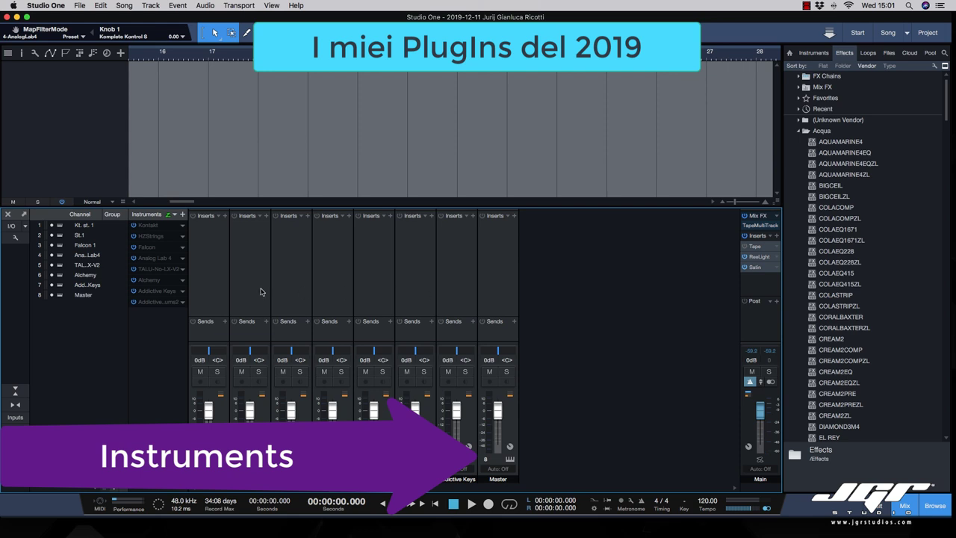
- Find ANA2 by searching the instruments for "ana" and add it
left_click(182, 215)
type("ana")
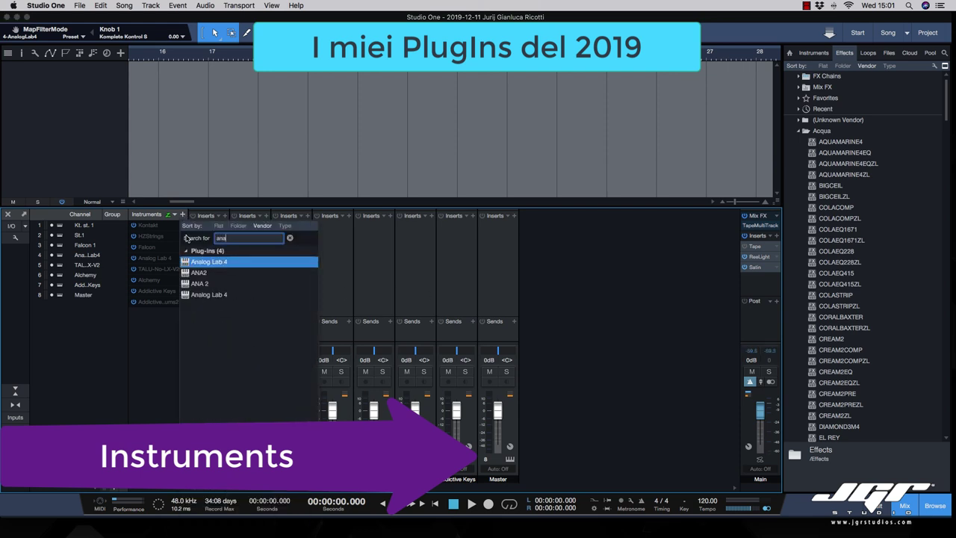
key("Down")
key("Return")
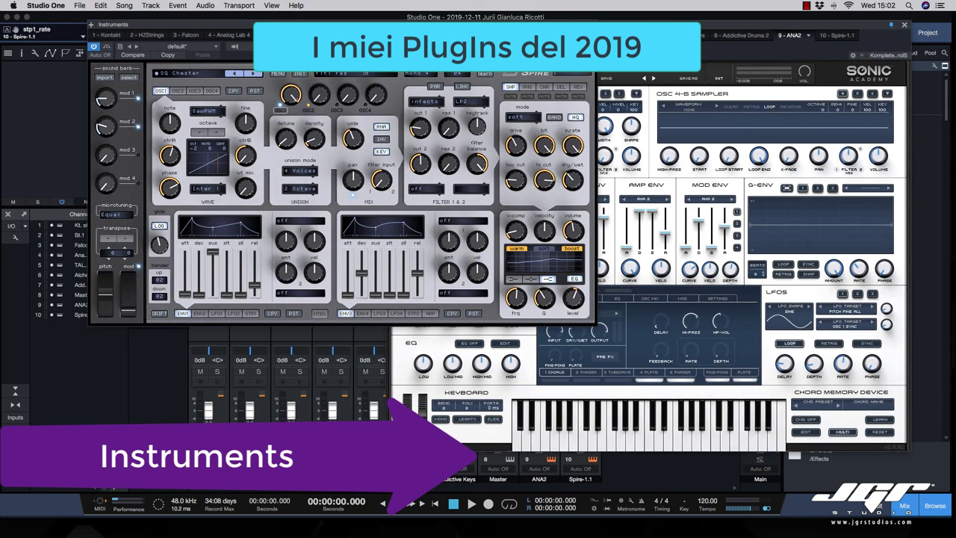
- Add the Spire-1.1 and Sylenth1 instruments, reposition and close their windows, and reopen the list of available instruments
left_click_drag(291, 26, 514, 206)
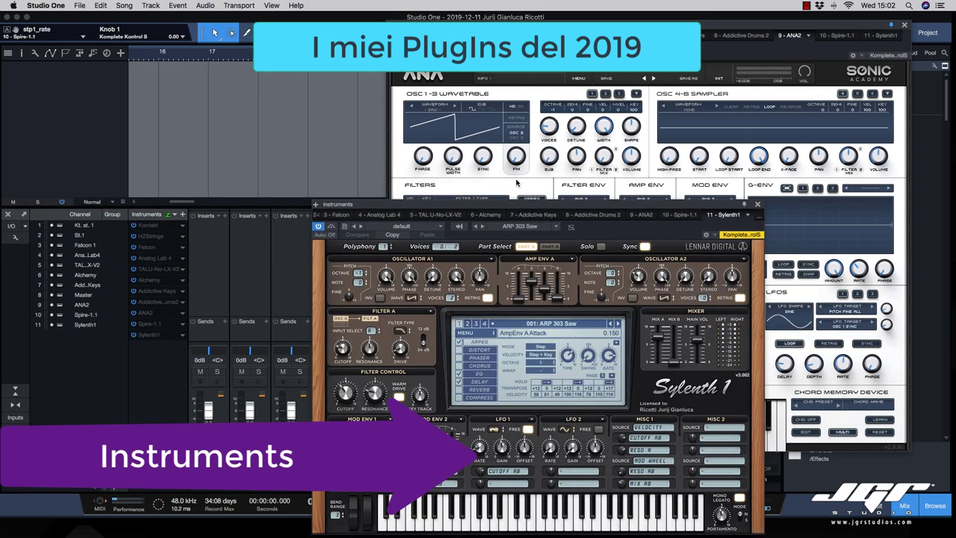
left_click_drag(453, 204, 339, 51)
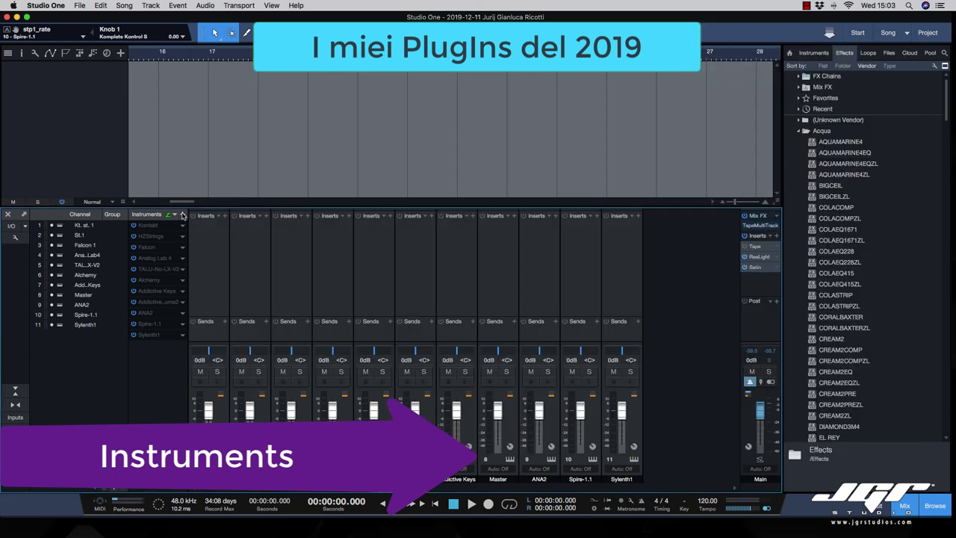
left_click(182, 215)
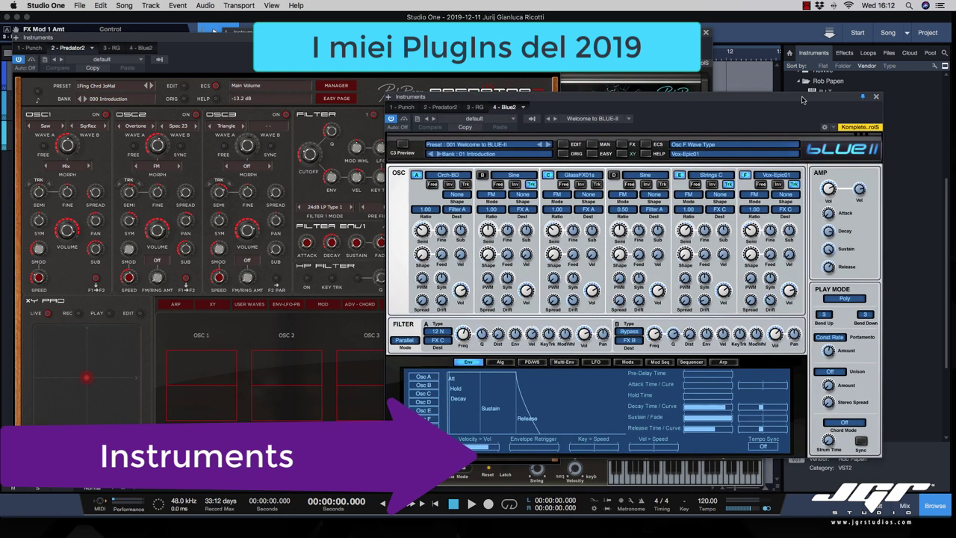
- Add the Rob Papen instruments Punch, Predator2, RG and Blue2, and close their windows
left_click(876, 96)
left_click(705, 33)
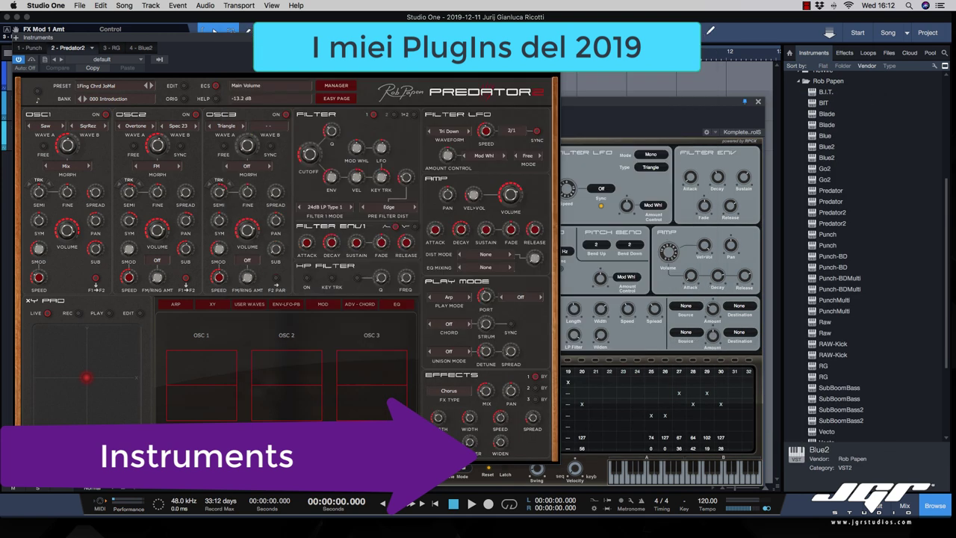
left_click(757, 101)
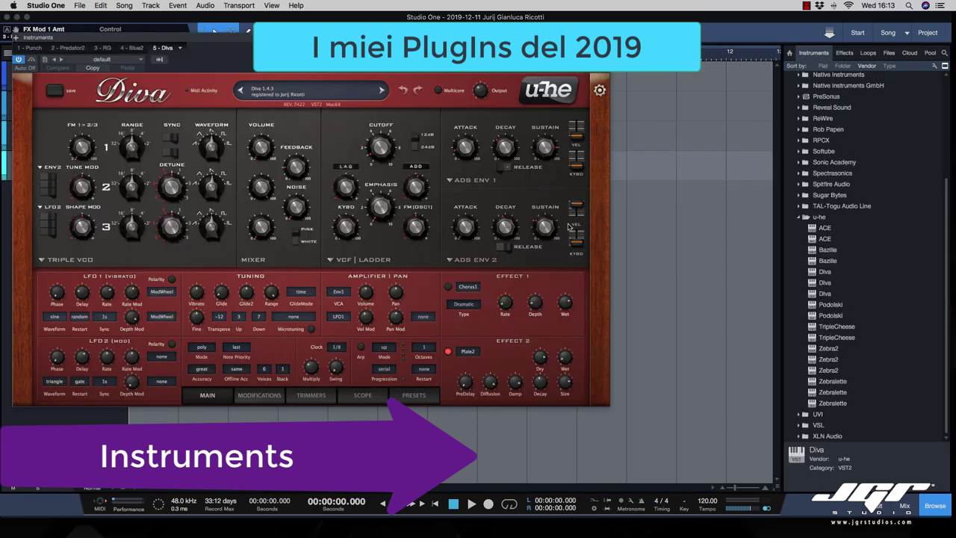
- Add the u-he instruments Diva, Zebra2 and ACE, repositioning the plug-in windows
left_click_drag(534, 38, 590, 78)
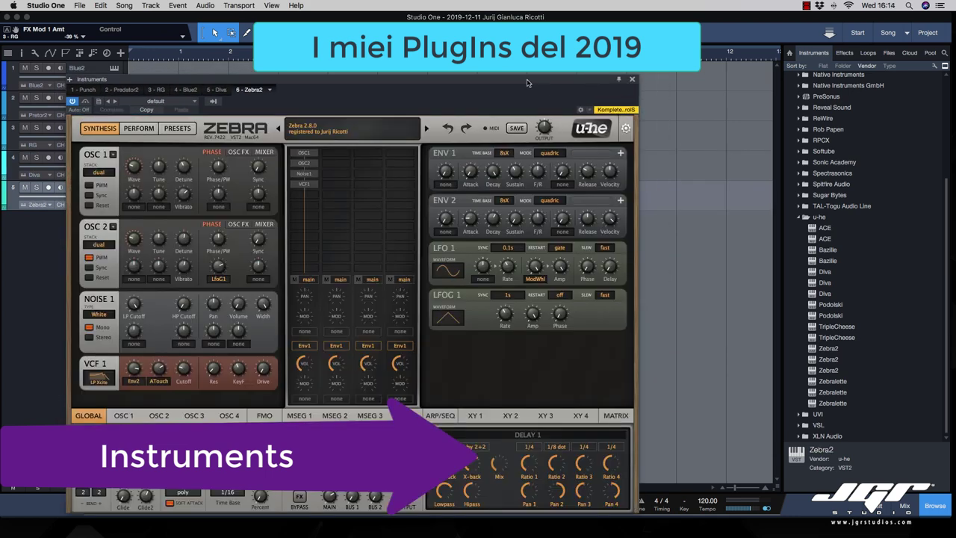
left_click_drag(527, 82, 601, 31)
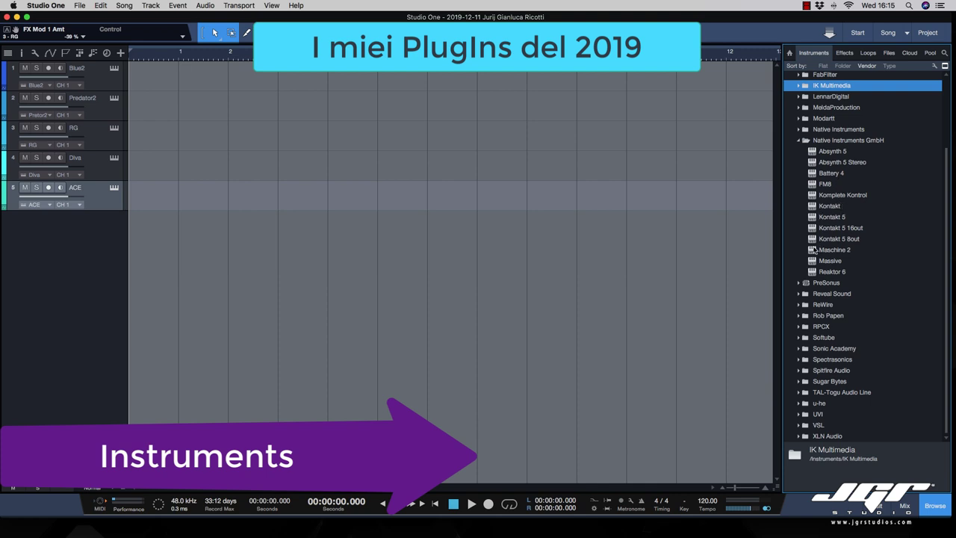
- Add Reaktor 6, Absynth 5 and Massive from the Native Instruments GmbH folder as instrument tracks
left_click(817, 270)
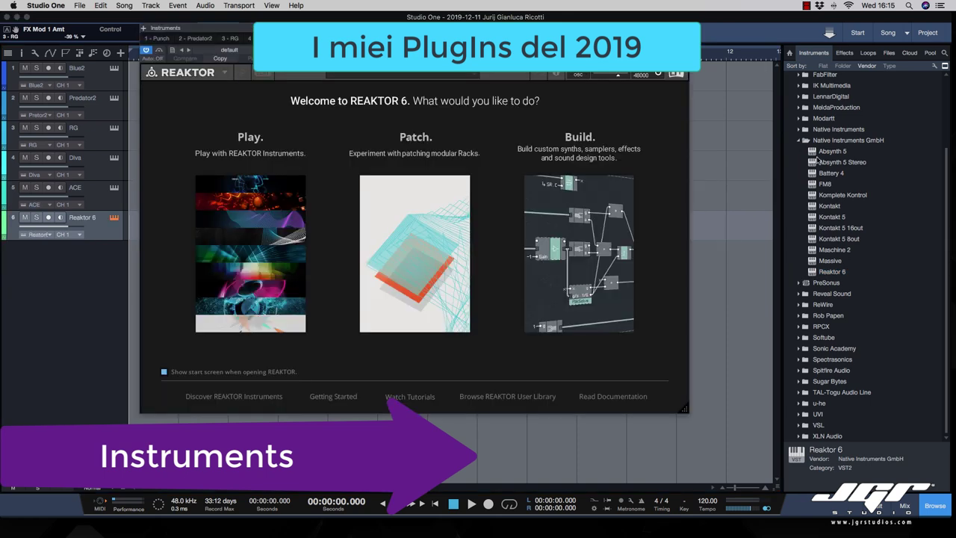
left_click(818, 154)
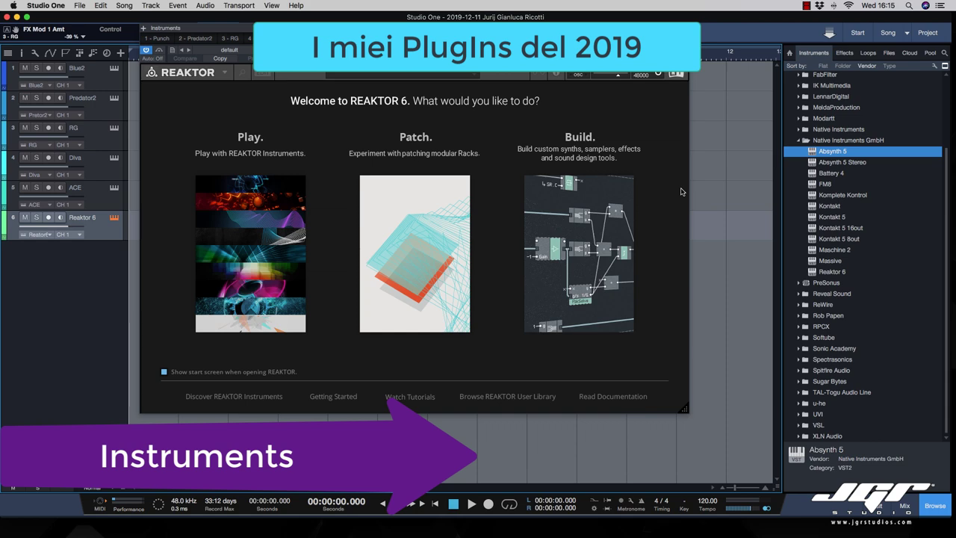
left_click_drag(681, 192, 681, 189)
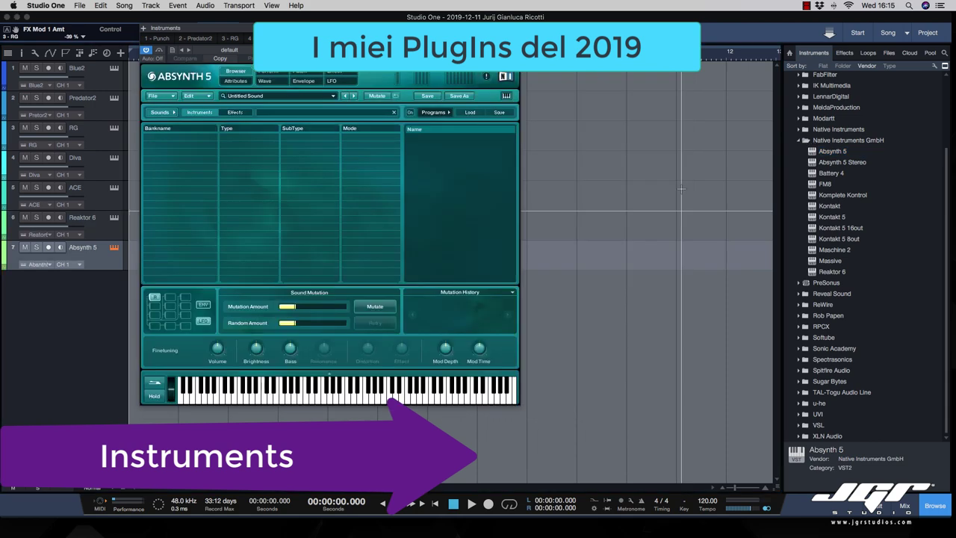
left_click(814, 260)
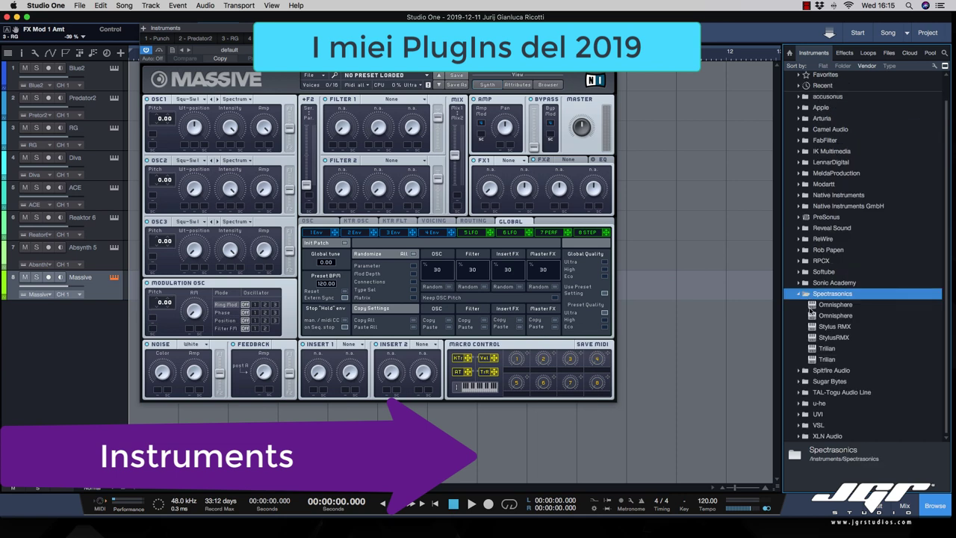
- Add Omnisphere from the Spectrasonics folder as an instrument track and move its window fully into view
left_click(812, 305)
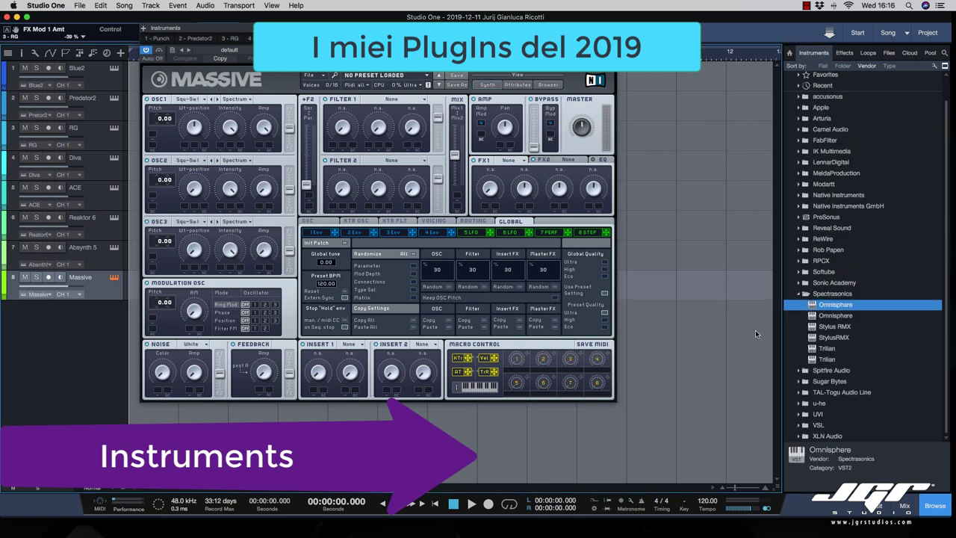
left_click_drag(755, 330, 754, 329)
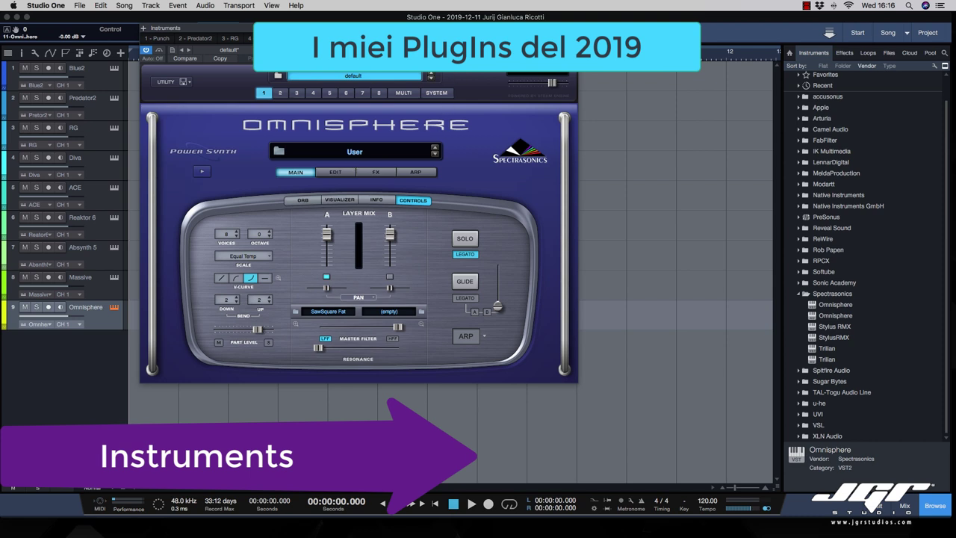
left_click_drag(351, 28, 358, 72)
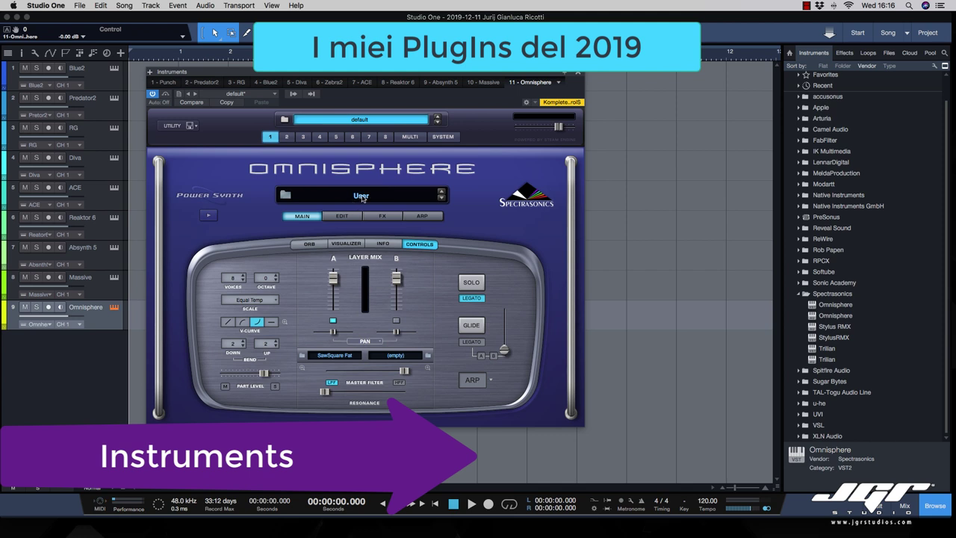
- Add Trilian from the Spectrasonics folder as an instrument track and move its window toward the arrangement's centre
left_click(813, 349)
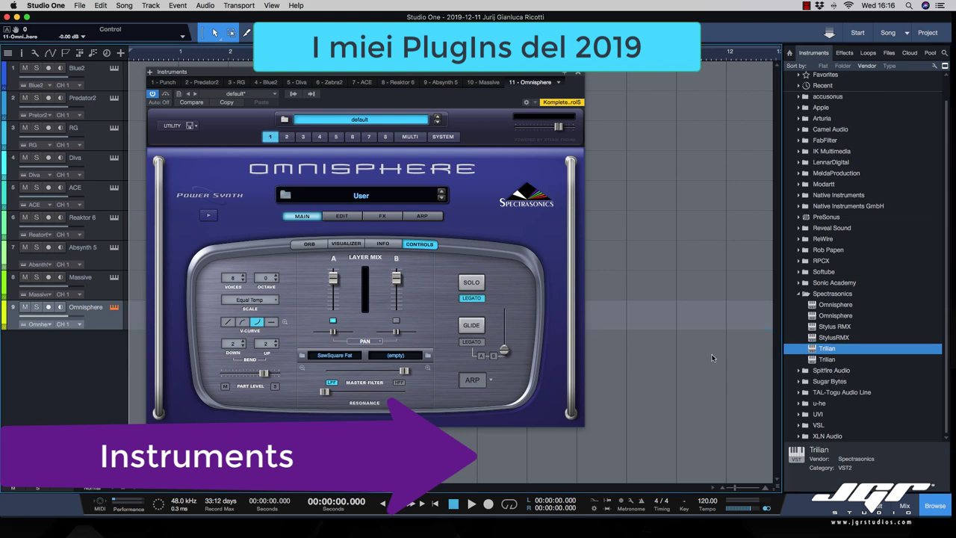
left_click_drag(710, 351, 710, 352)
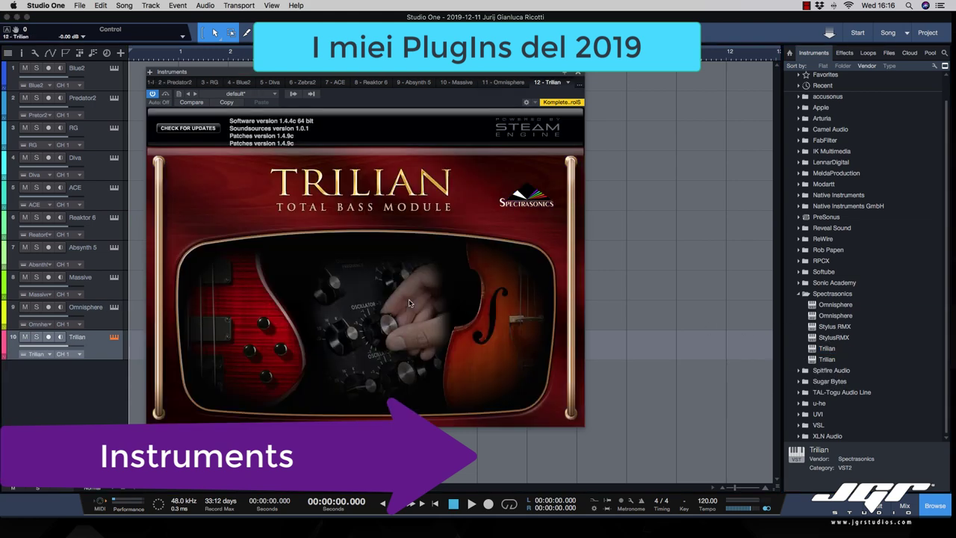
left_click_drag(446, 74, 509, 90)
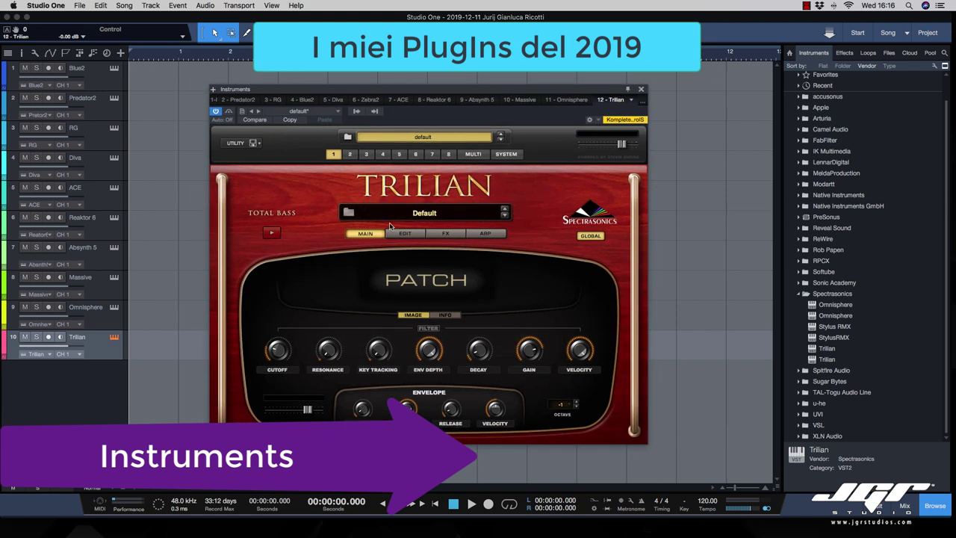
- Browse the patch list in Trilian's Patch Browser and close the browser without loading a patch
left_click(414, 217)
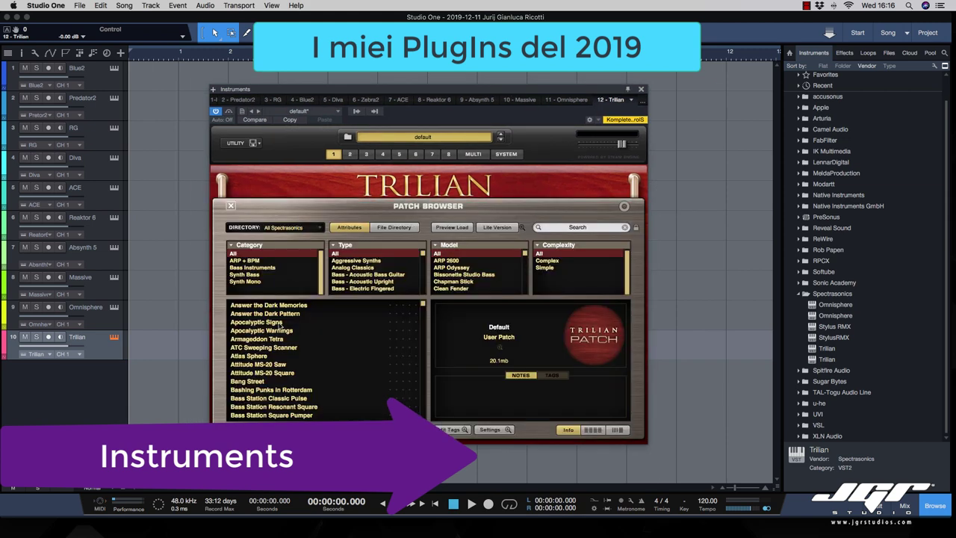
scroll(276, 320, "down", 5)
scroll(277, 321, "down", 3)
scroll(278, 322, "up", 8)
scroll(277, 322, "down", 8)
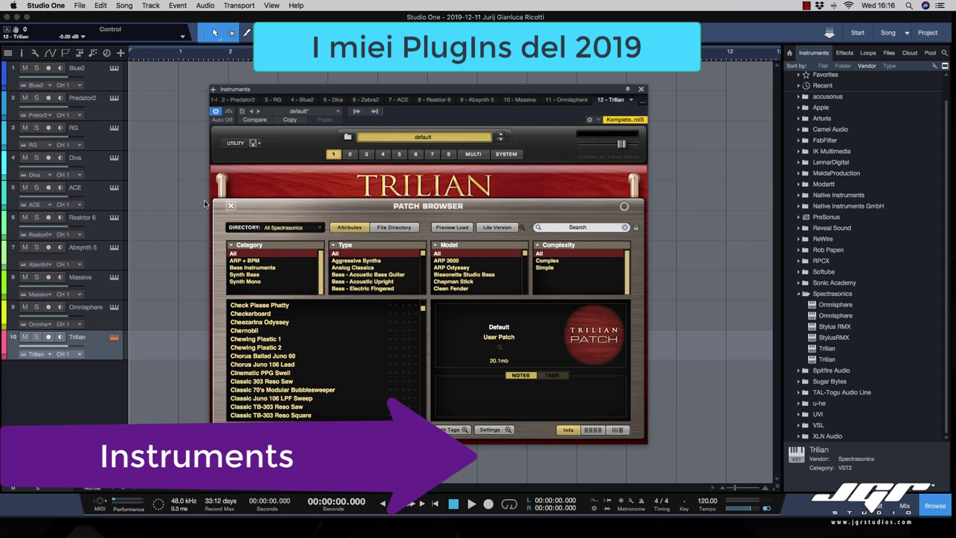
left_click(231, 206)
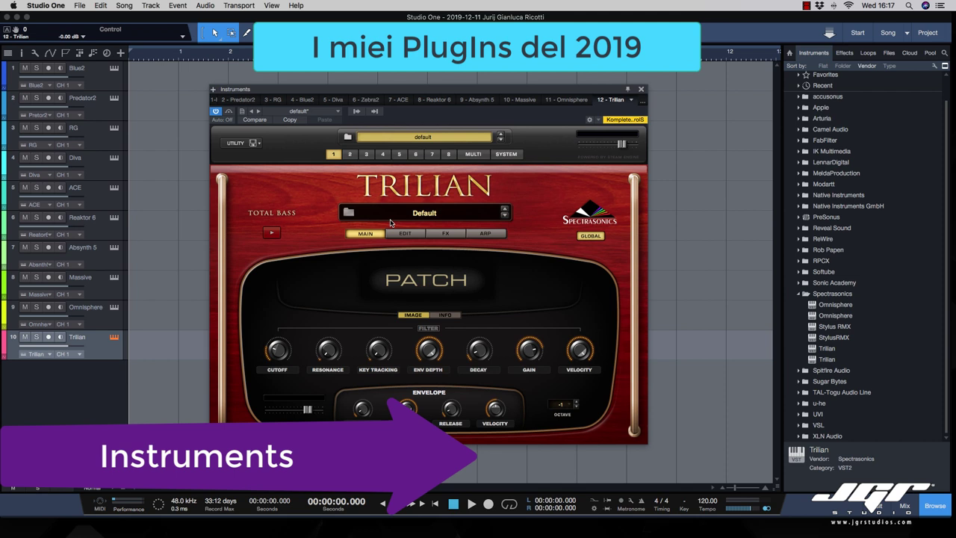
- Collapse the Spectrasonics folder, expand Modartt, and add the AudioUnit version of Pianoteq 6 as an instrument track
left_click(799, 294)
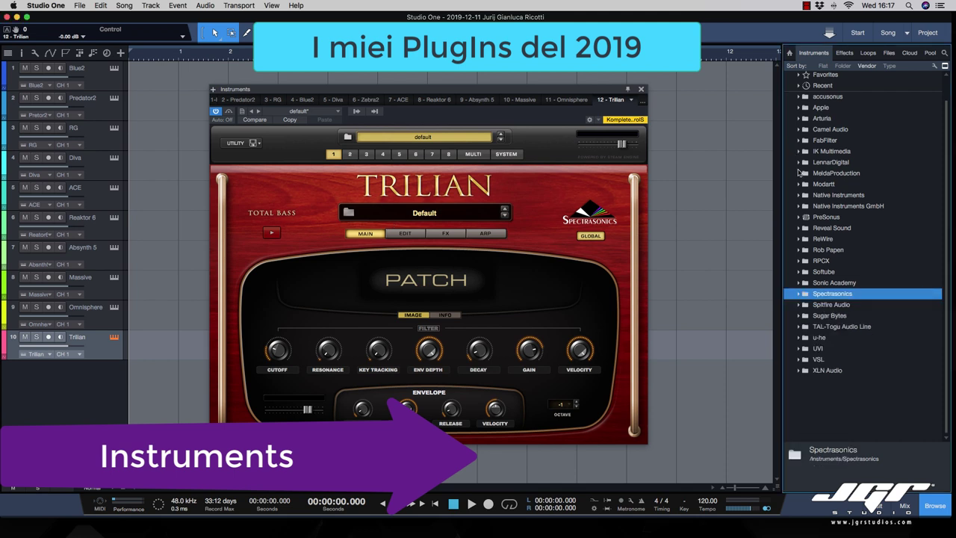
left_click(798, 183)
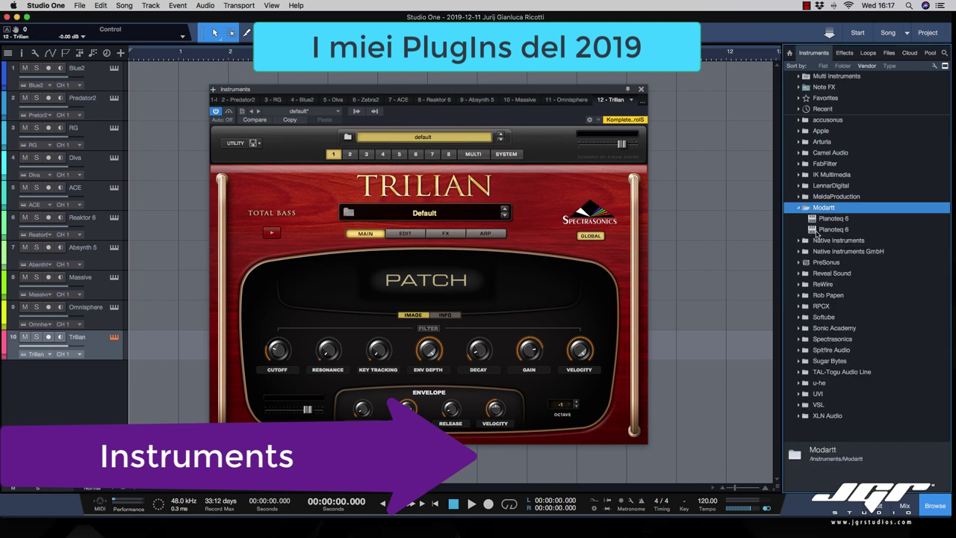
left_click_drag(816, 232, 542, 95)
left_click(474, 192)
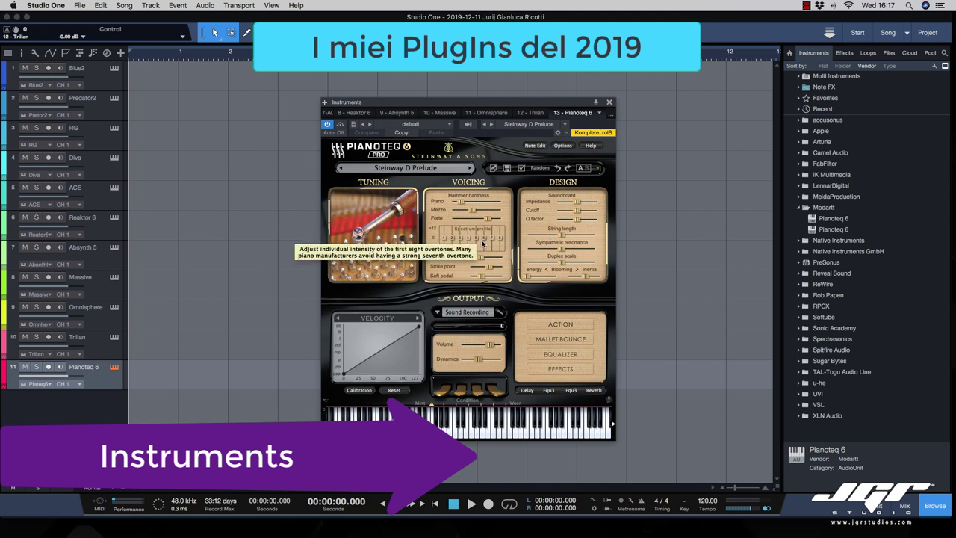
- Browse Pianoteq 6's list of acoustic, electric and percussion instruments without loading one, and shift the plug-in window slightly within the arrangement
left_click(408, 168)
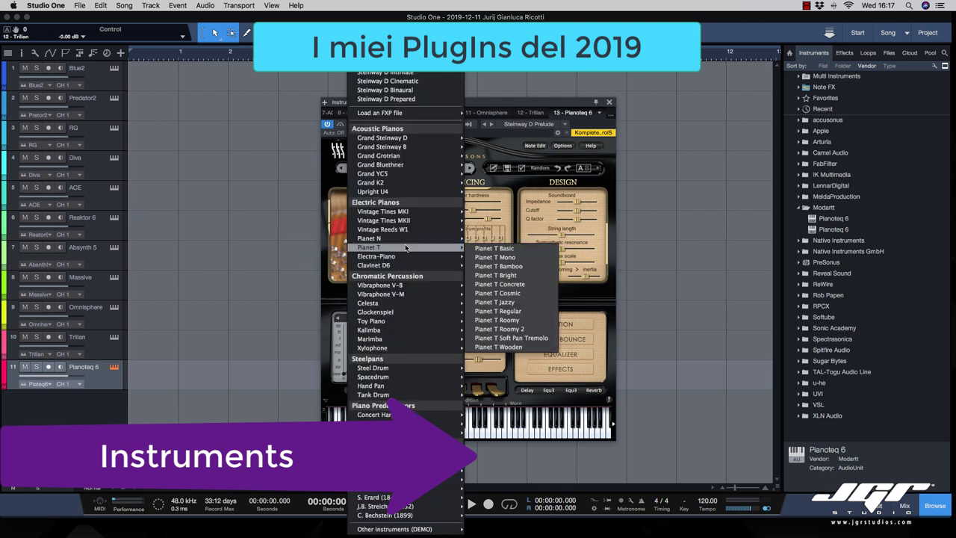
mouse_move(396, 347)
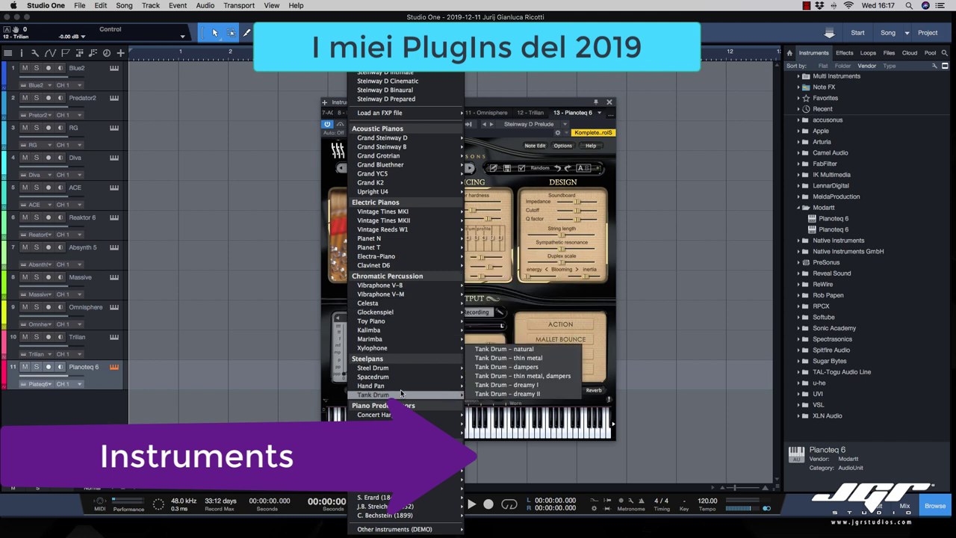
mouse_move(383, 367)
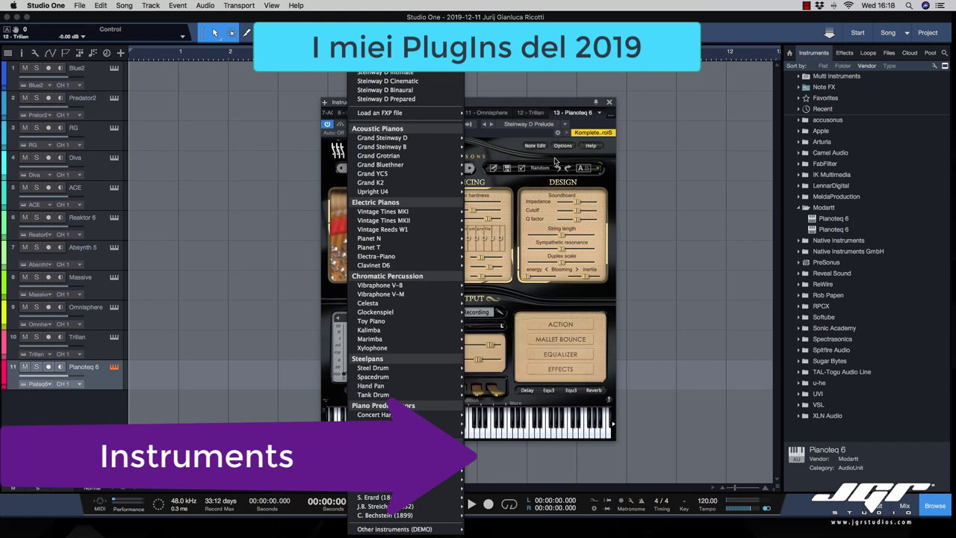
left_click(502, 153)
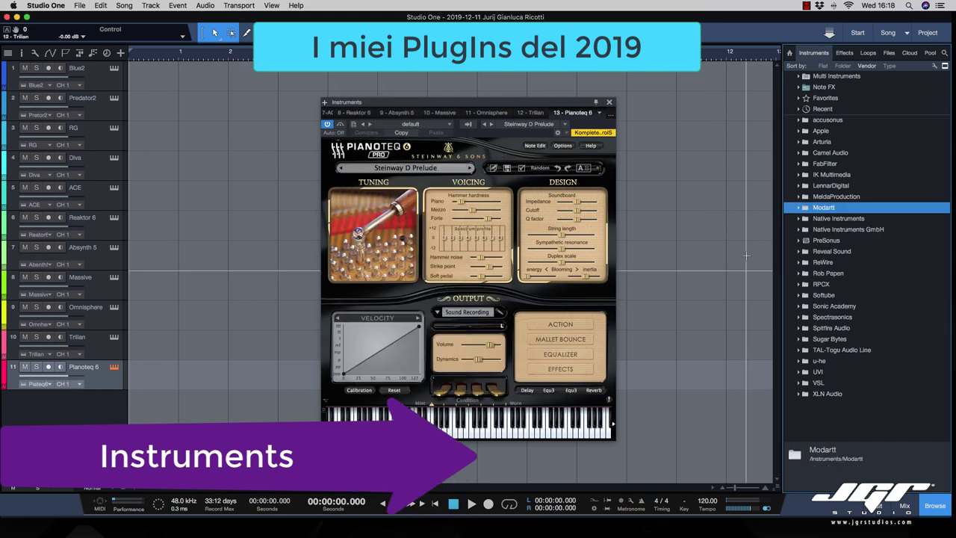
left_click_drag(532, 106, 542, 131)
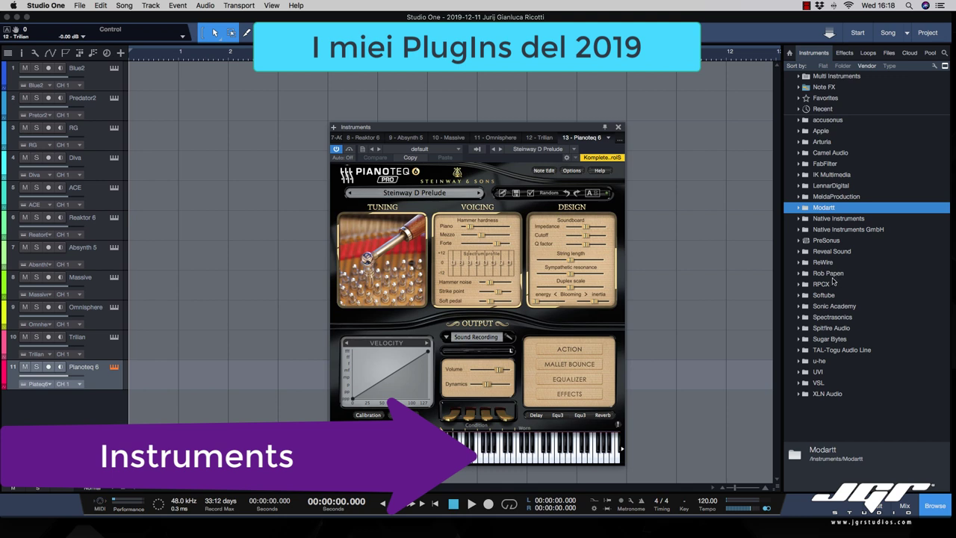
- Add Factory and the AudioUnit version of Unique from the Sugar Bytes folder as instrument tracks, close the plug-in window and collapse the folder
left_click(810, 338)
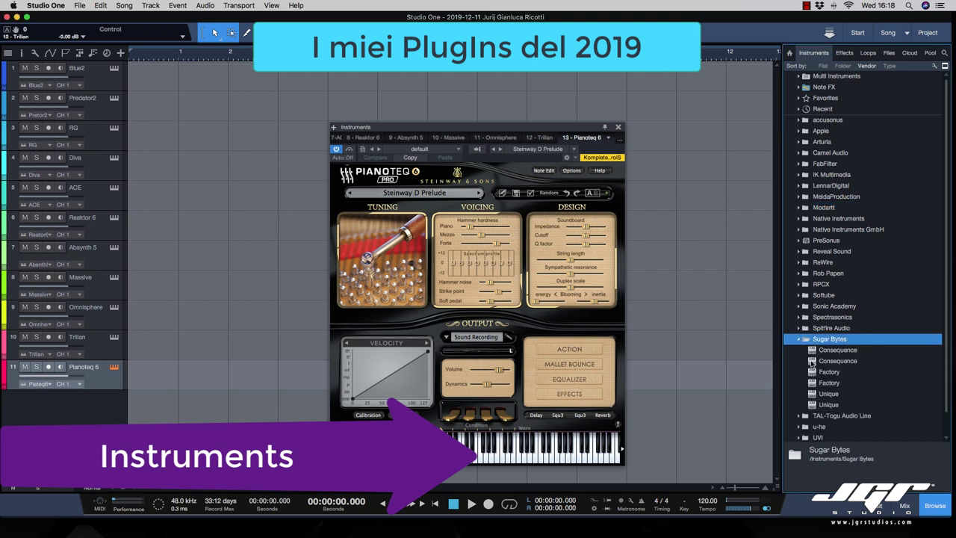
left_click(815, 374)
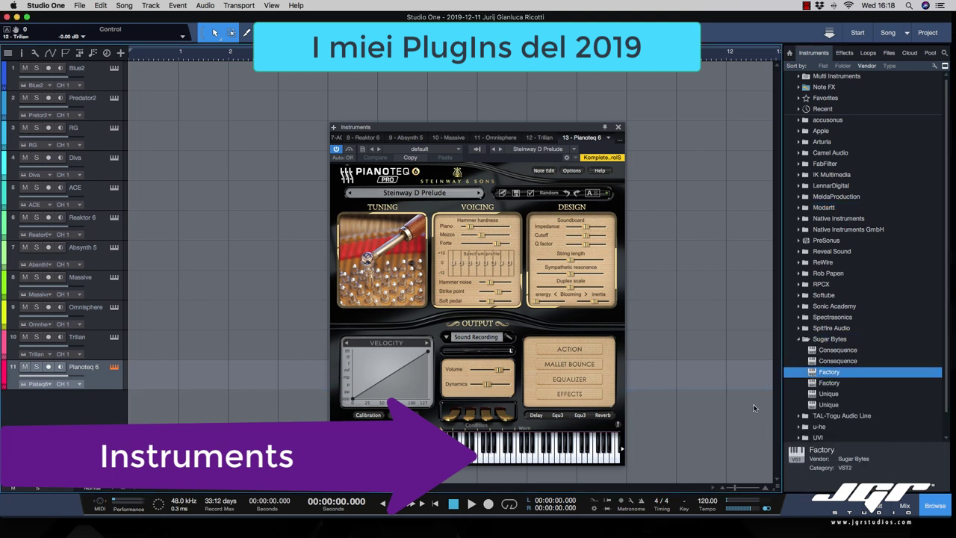
left_click_drag(765, 404, 765, 406)
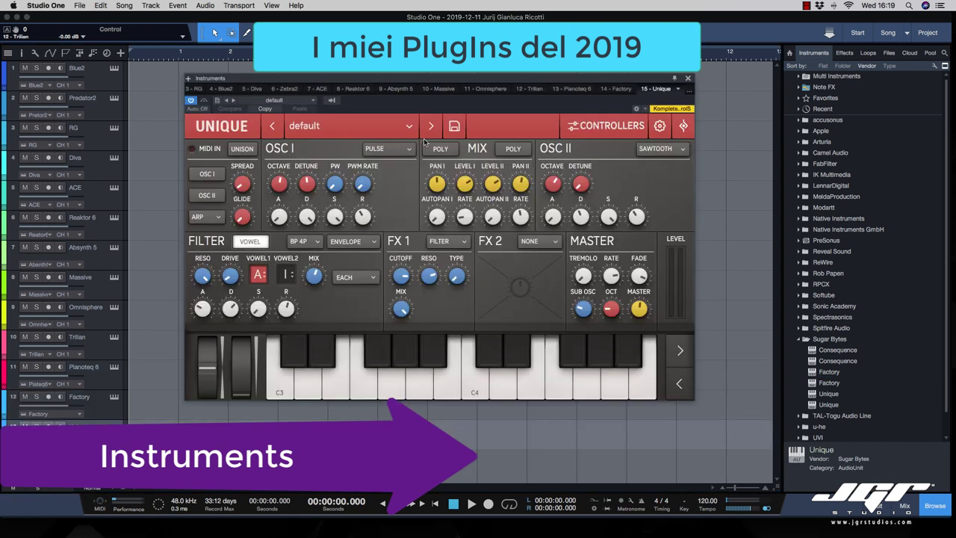
left_click(687, 80)
scroll(821, 187, "down", 1)
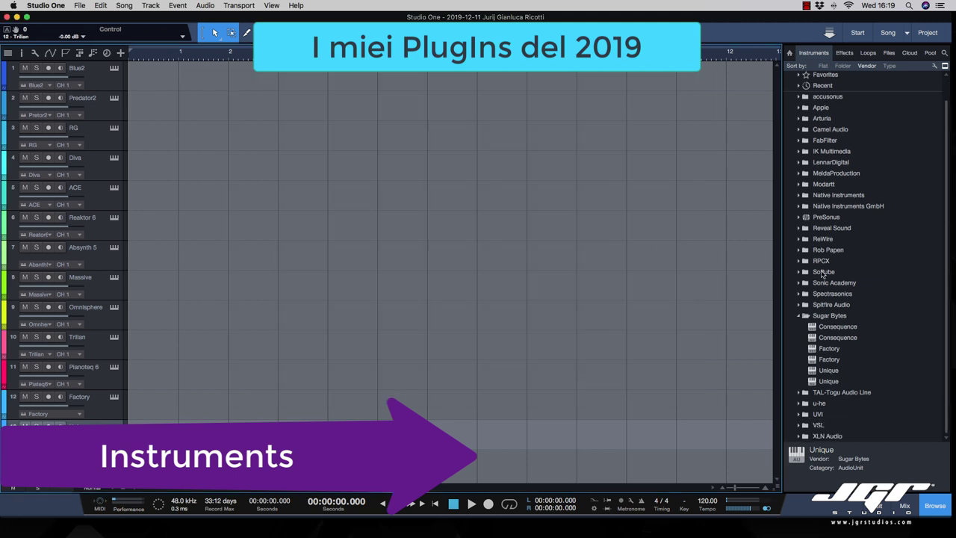
left_click(797, 317)
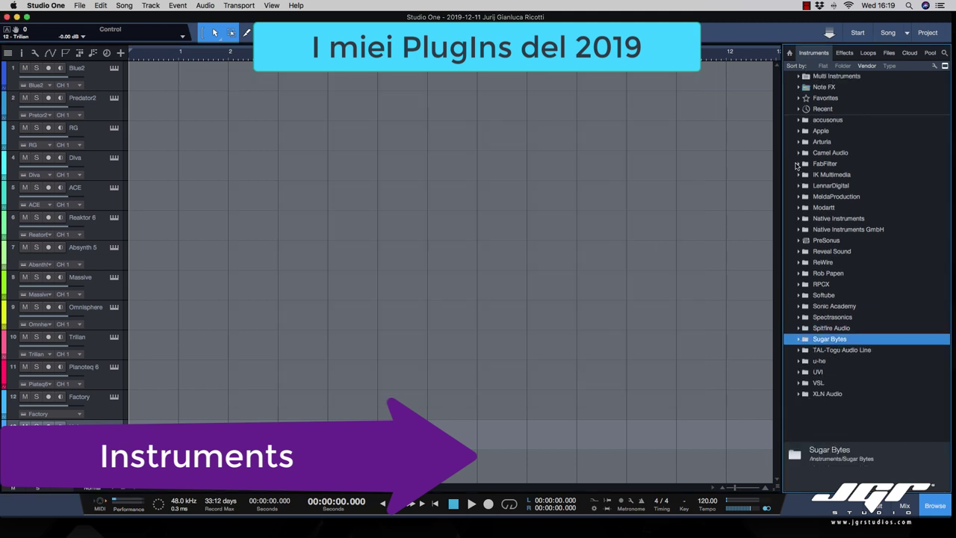
- Replace Reaktor 6 on track 6 with the VST2 version of FabFilter Twin 2, close its window and collapse the FabFilter folder
left_click(798, 165)
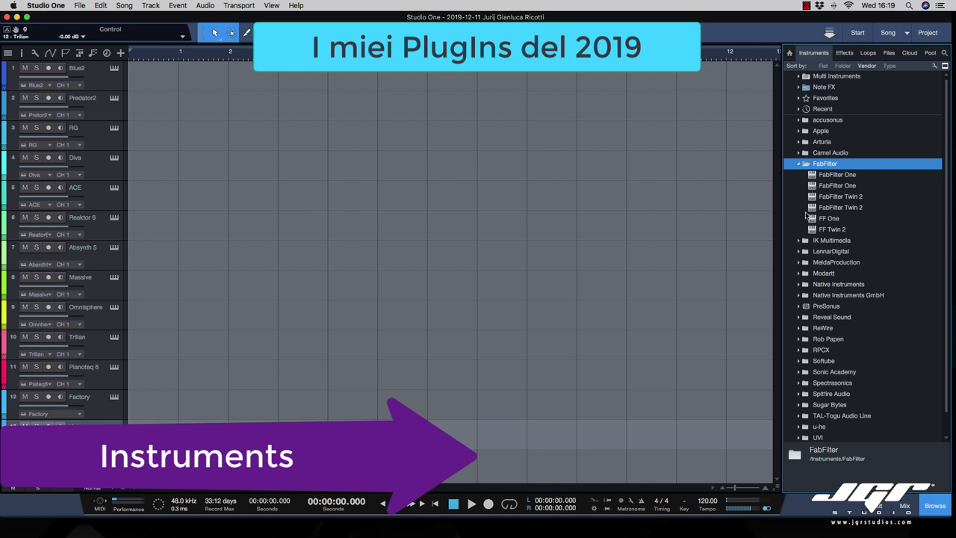
left_click_drag(814, 211, 482, 220)
left_click(556, 185)
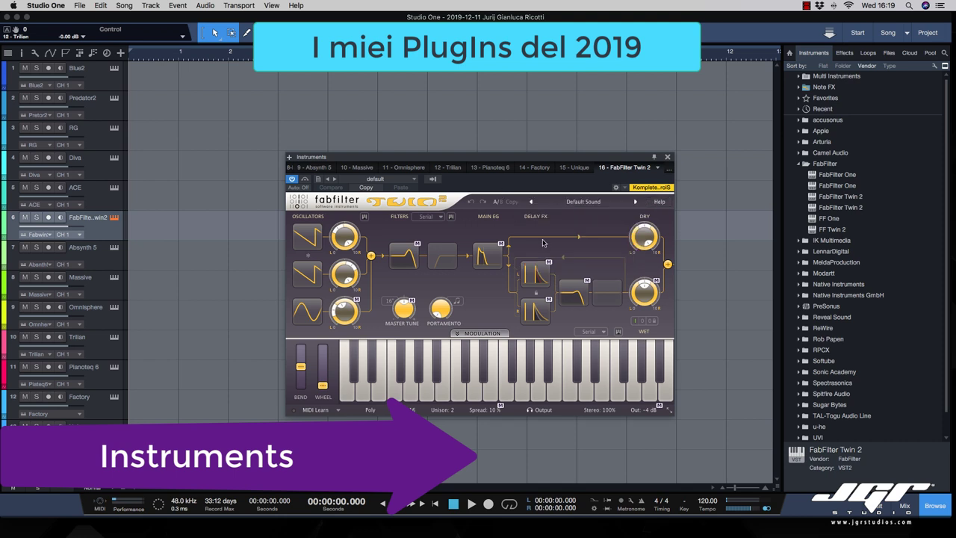
left_click(666, 156)
left_click(799, 163)
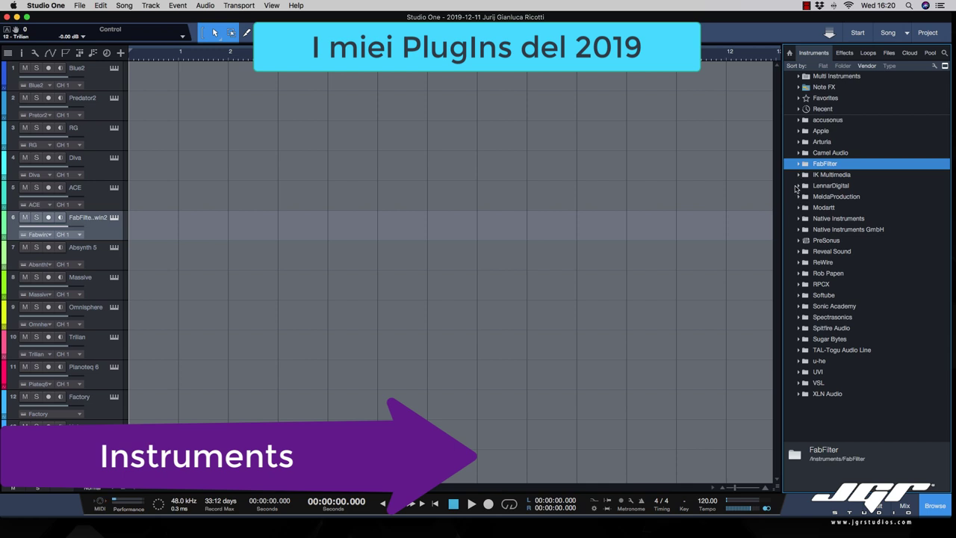
- Replace the Factory instrument on track 12 with Addictive Drums 2 from the XLN Audio folder and move its window fully into view
left_click(797, 394)
left_click_drag(821, 426, 714, 408)
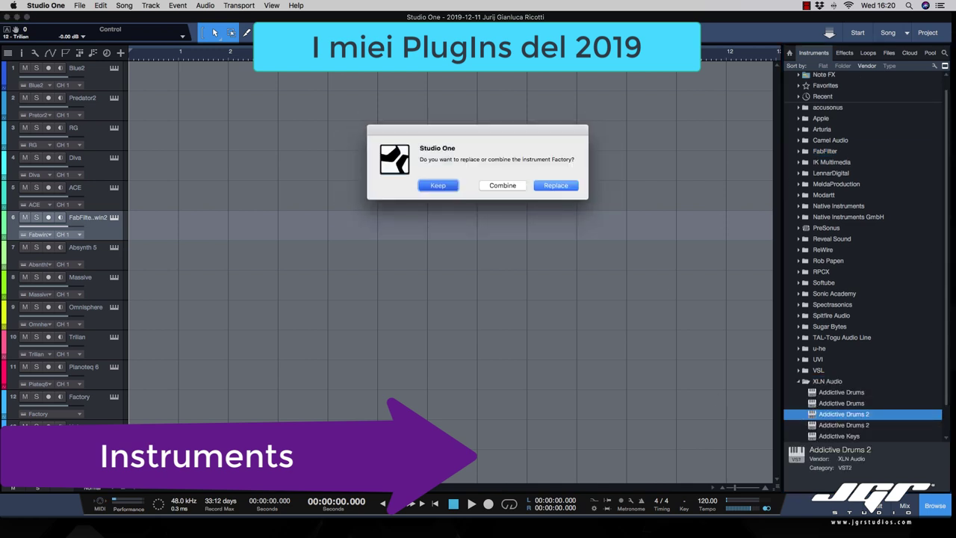
left_click(572, 185)
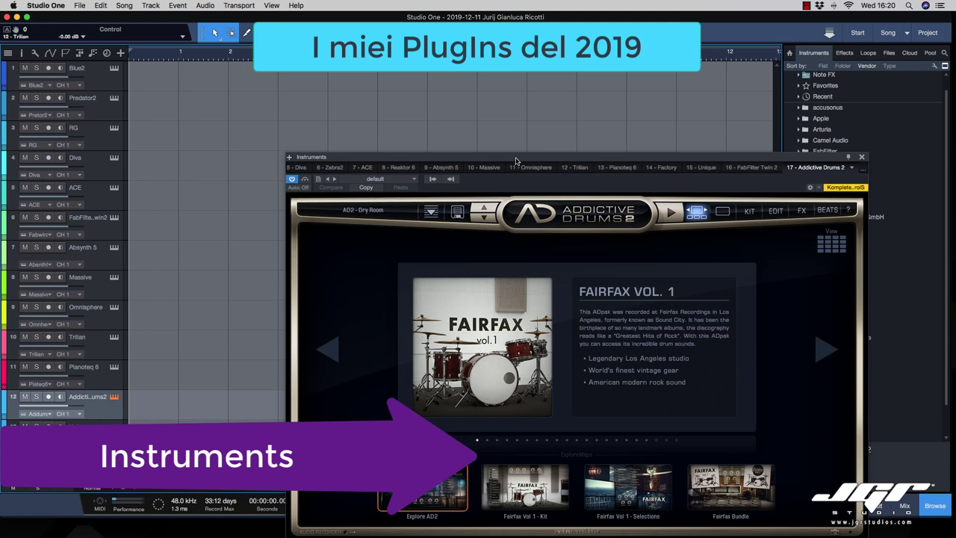
left_click_drag(515, 161, 407, 82)
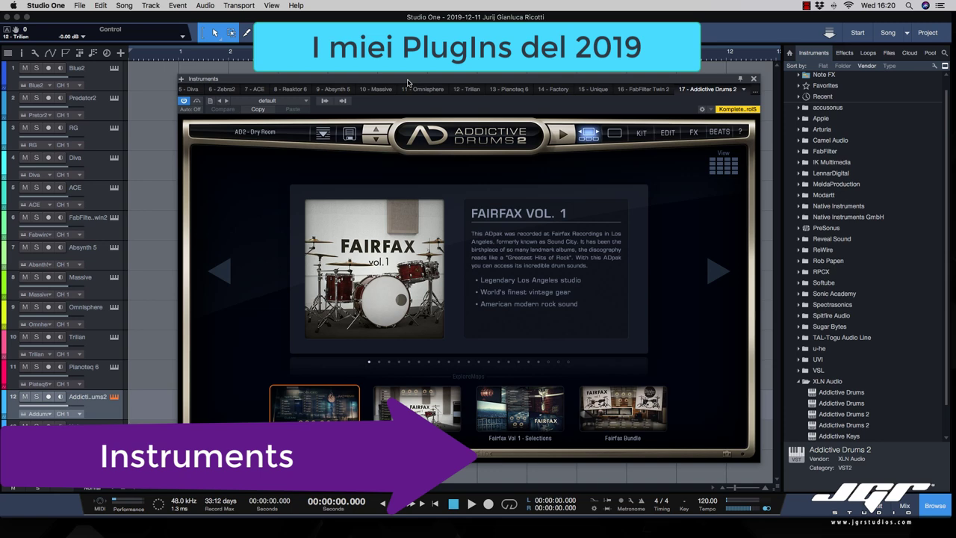
- Page forward through the Addictive Drums 2 ADpak gallery, from Fairfax Vol. 1 past Vintage Dry and Metal
left_click(717, 270)
left_click(717, 270)
left_click(717, 270)
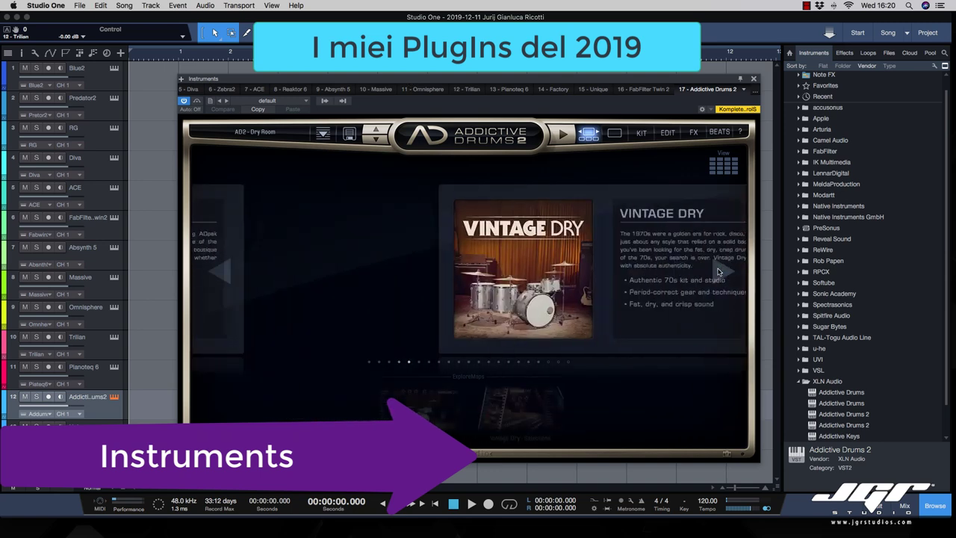
left_click(717, 270)
left_click(718, 271)
left_click(719, 270)
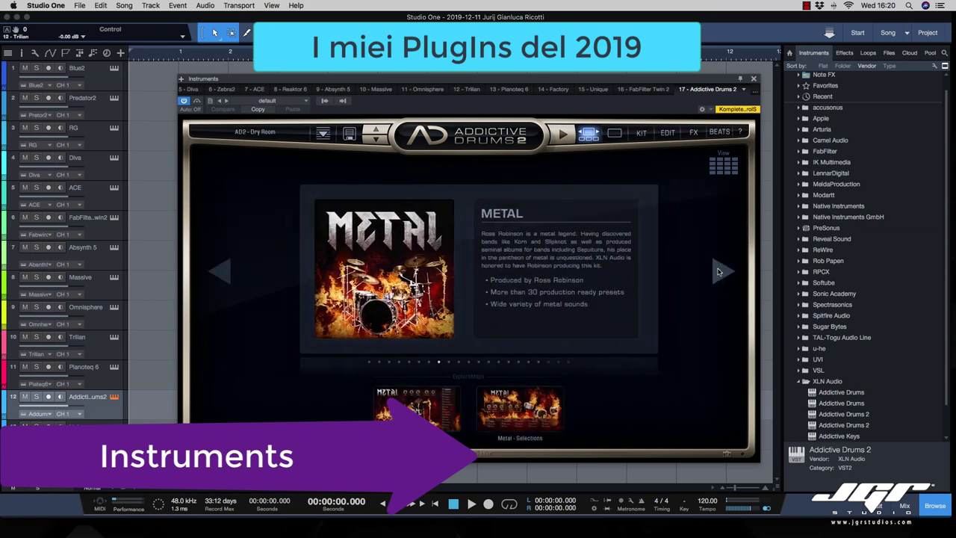
left_click(718, 271)
- Examine the drum kits in Addictive Drums 2's grid view, close the plug-in window and collapse the XLN Audio folder
left_click(723, 165)
scroll(464, 241, "down", 2)
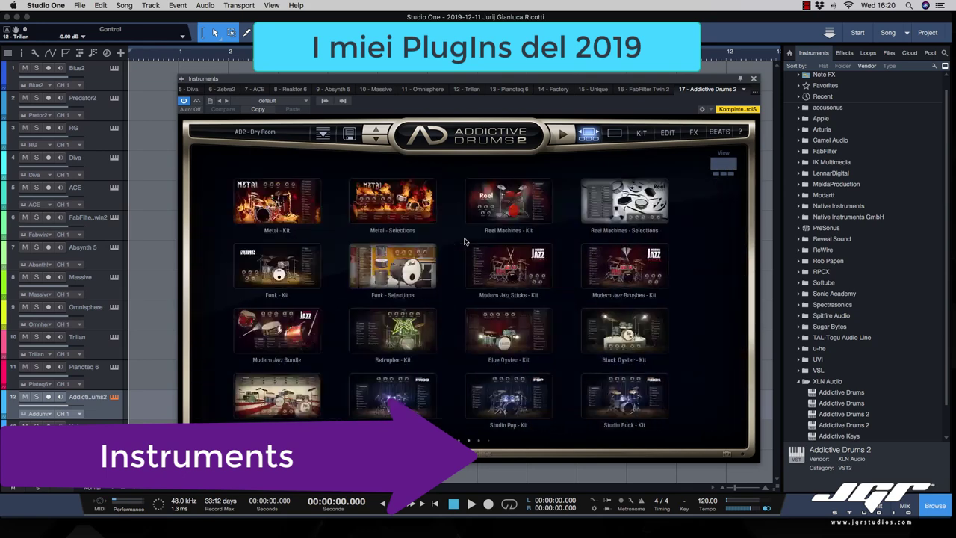
scroll(464, 241, "up", 2)
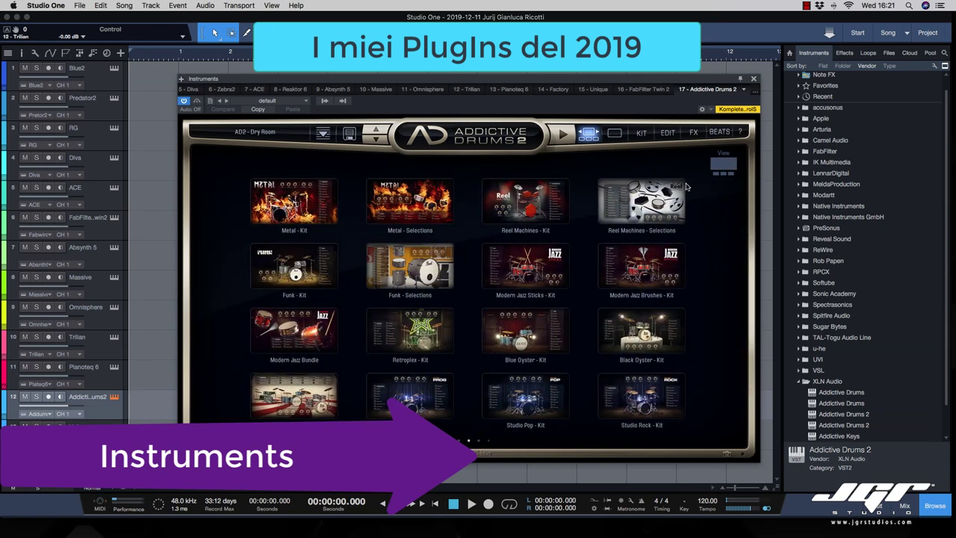
left_click(752, 79)
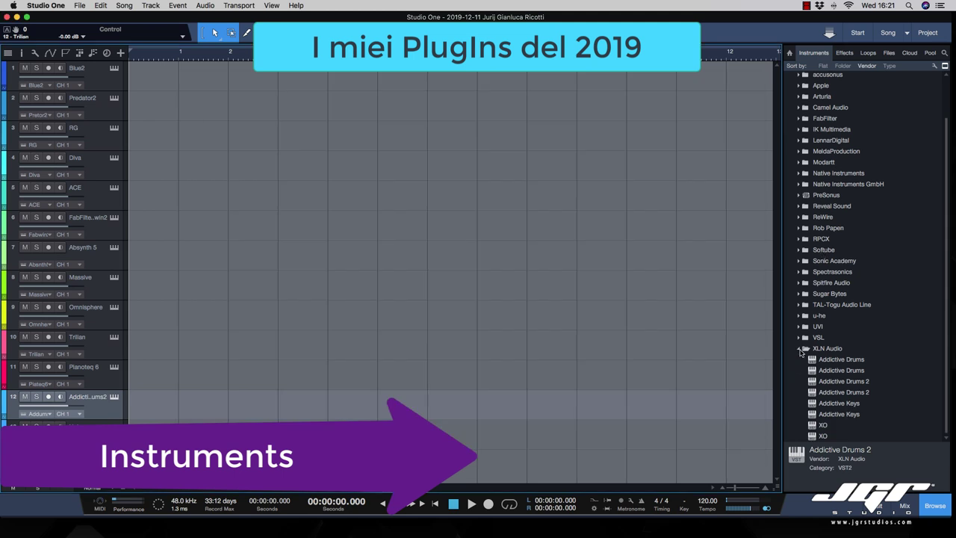
left_click(797, 381)
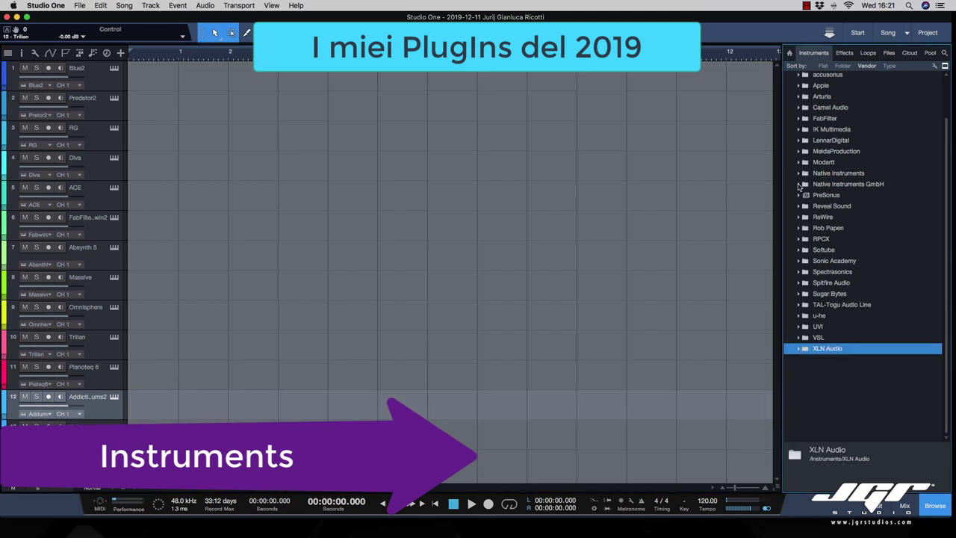
- Replace Trilian on track 10 with Battery 4 from the Native Instruments GmbH folder
left_click(798, 185)
left_click_drag(812, 217, 674, 349)
left_click(433, 186)
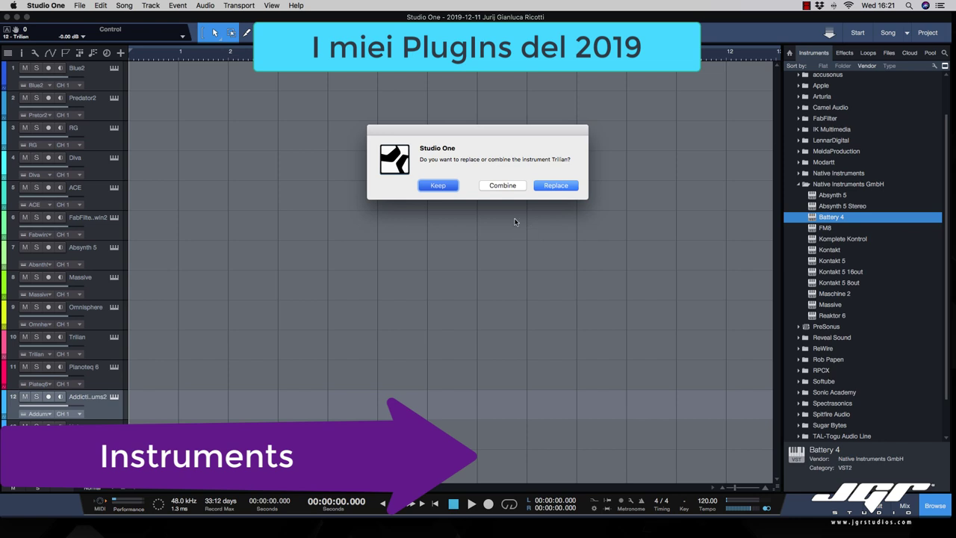
key("Return")
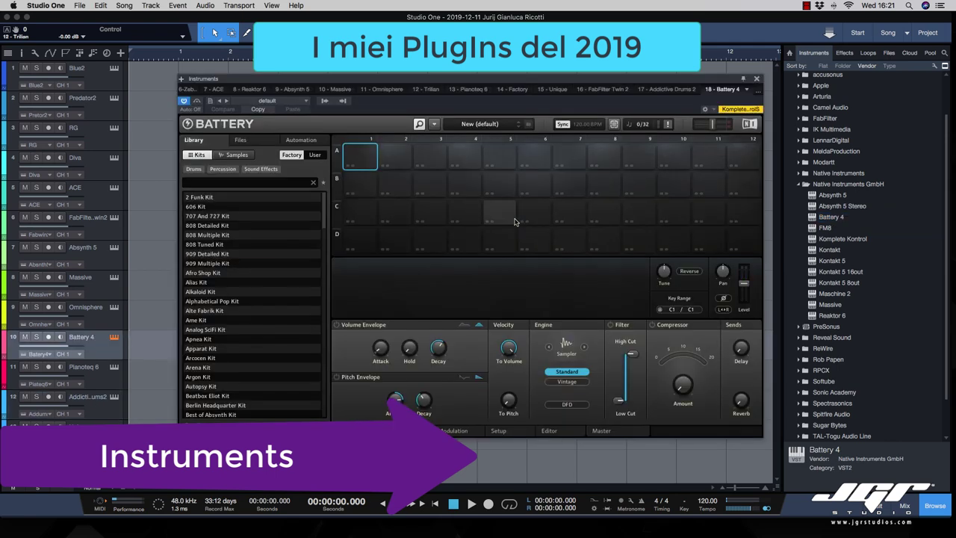
- Load the 808 Tuned Kit in Battery 4, close its window and collapse the Native Instruments GmbH folder
left_click(208, 248)
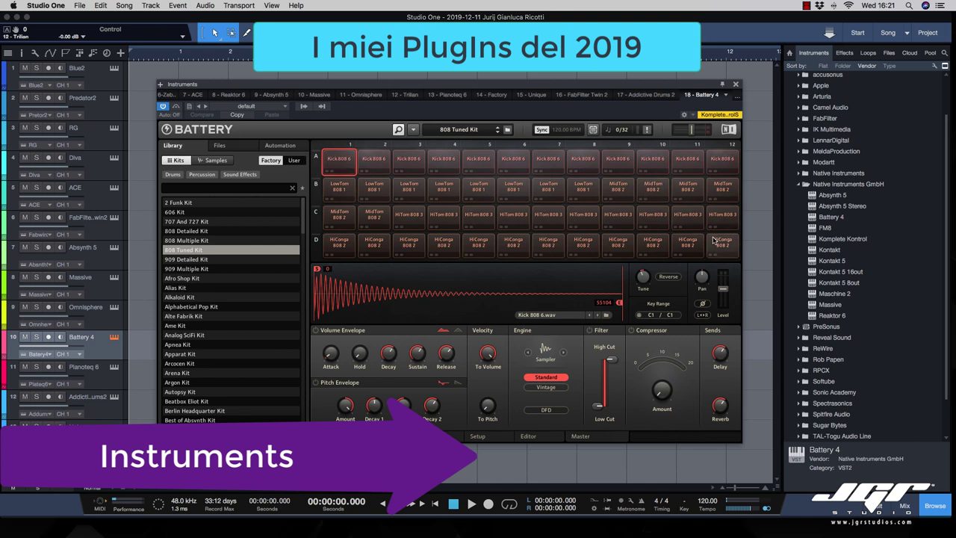
left_click(736, 83)
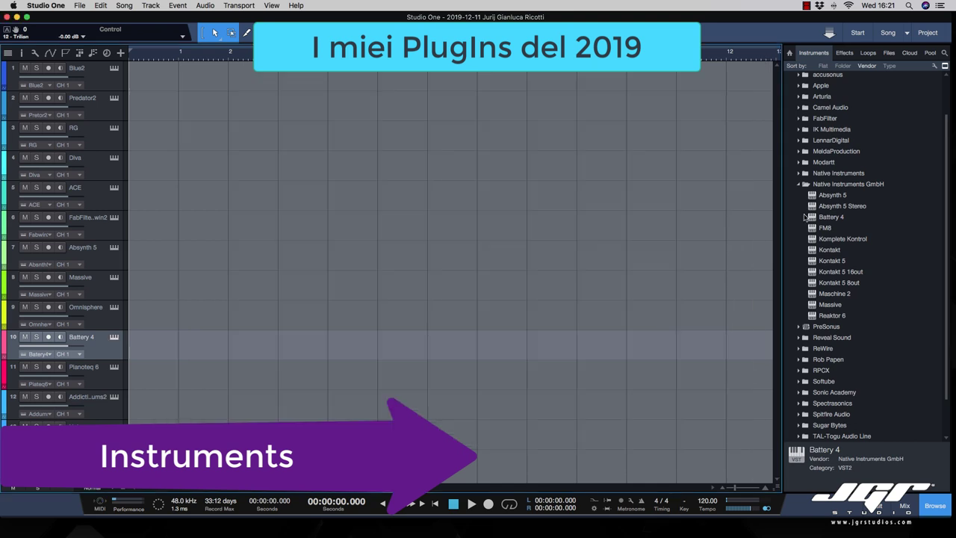
left_click(799, 187)
- Replace Addictive Drums 2 on track 12 with Kick 2 from the Sonic Academy folder
left_click(798, 297)
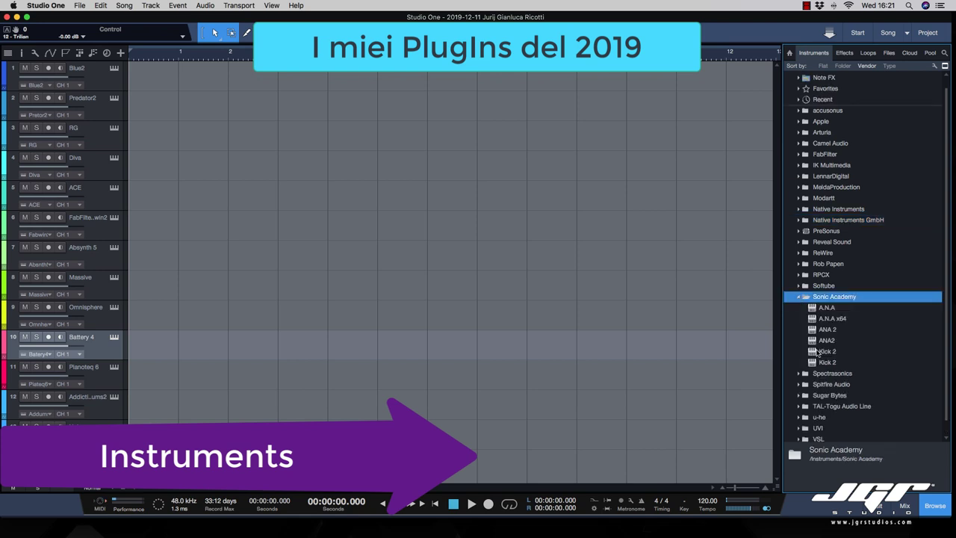
left_click_drag(811, 355, 522, 403)
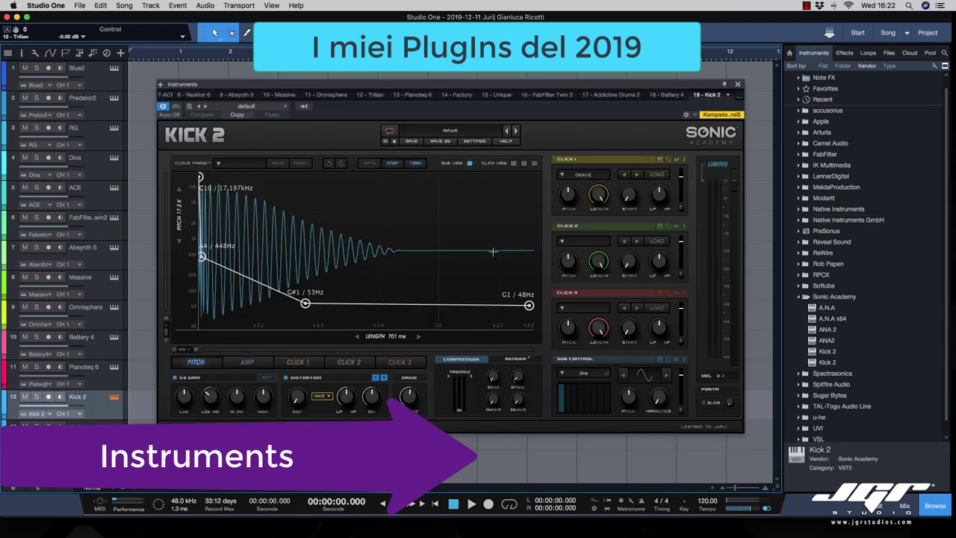
key("super+Tab")
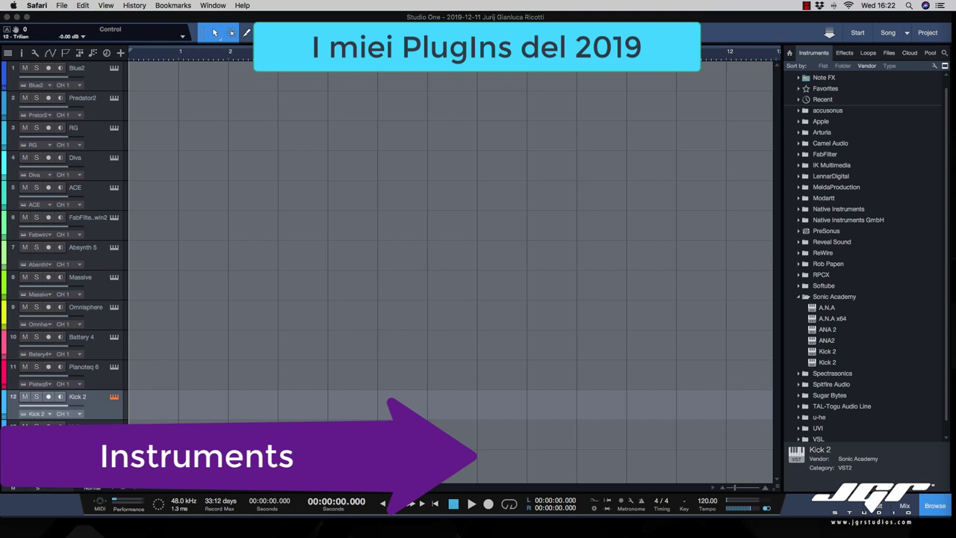
key("super+Tab")
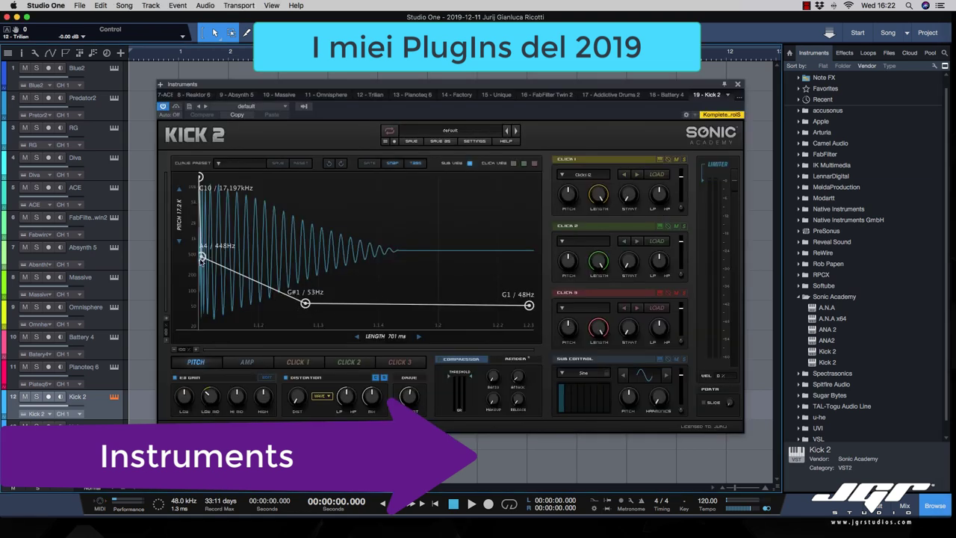
- Raise the second node of Kick 2's pitch envelope to 466 Hz and lower the third node to 44 Hz
left_click_drag(200, 260, 204, 261)
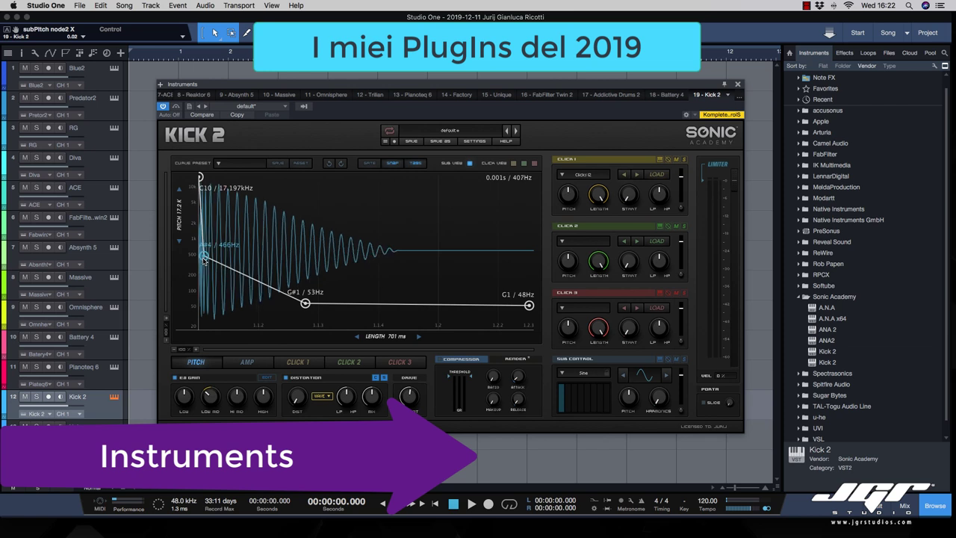
left_click_drag(306, 305, 311, 308)
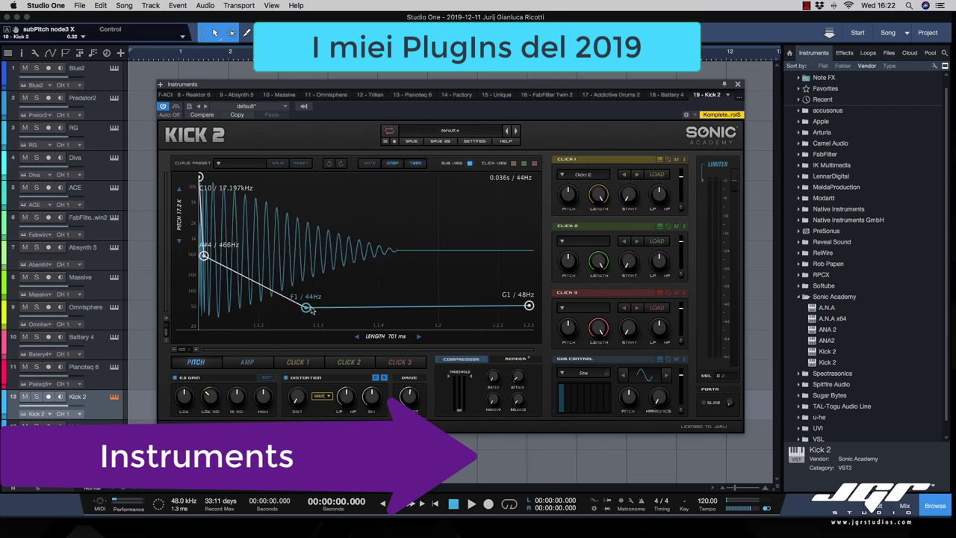
- Look through Kick 2's preset browser, checking the Live and Pop categories and the user and factory banks, and close it without loading a preset
left_click(455, 133)
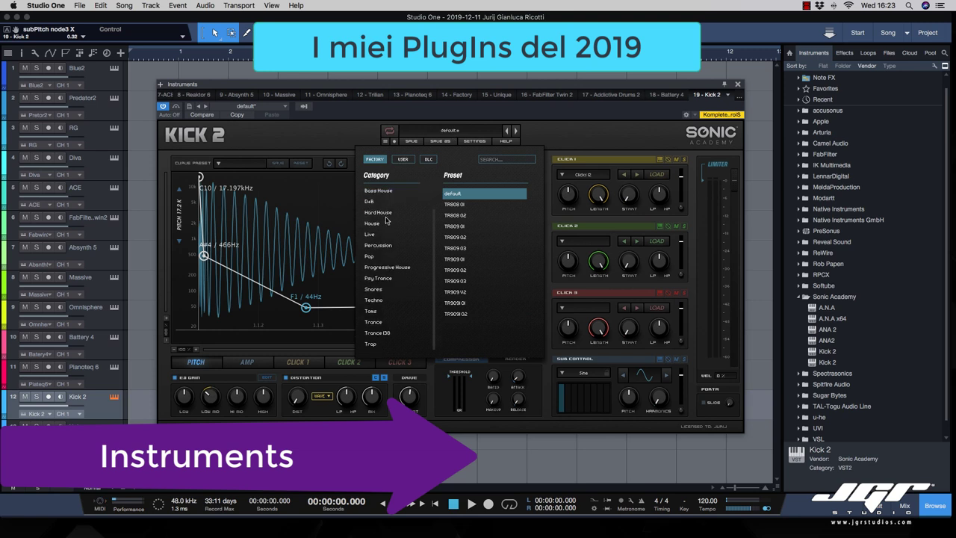
left_click(388, 236)
left_click(395, 258)
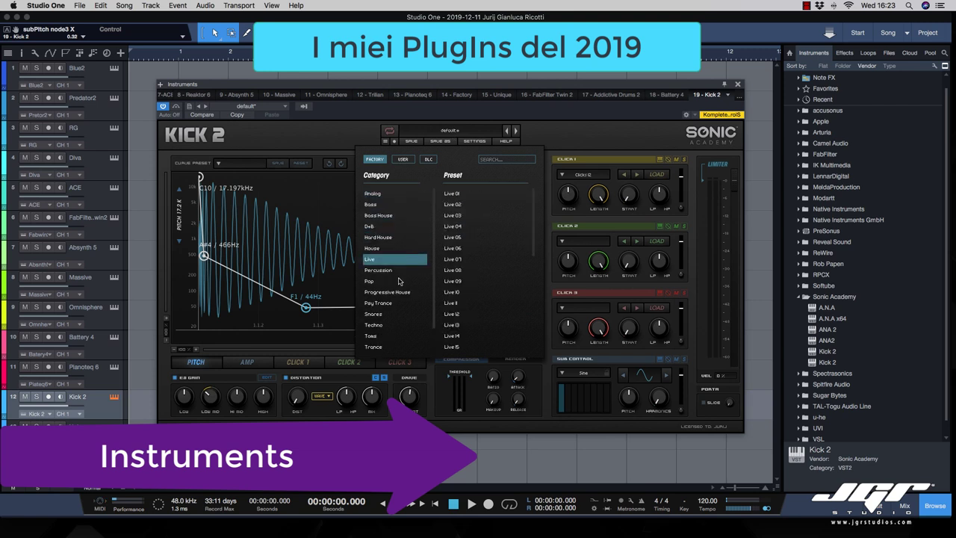
left_click(394, 280)
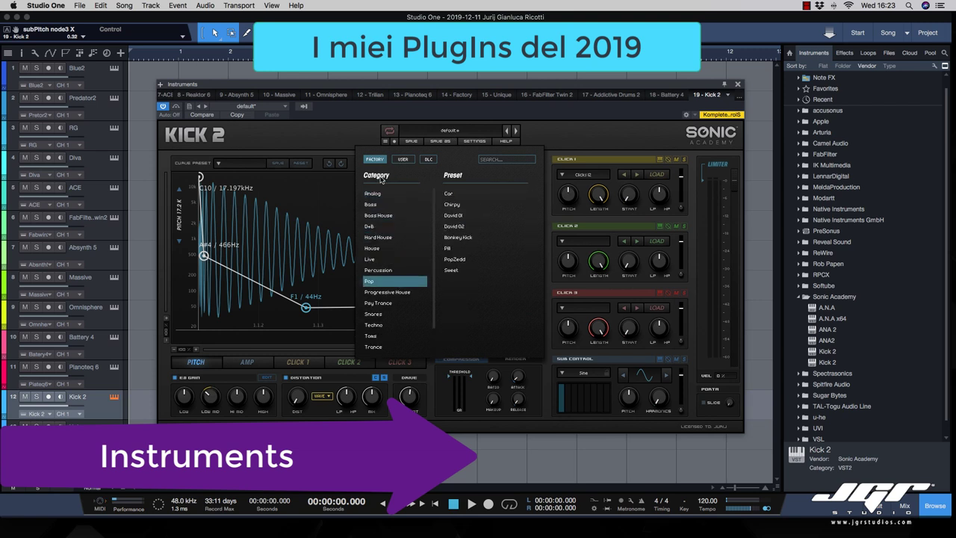
left_click(402, 160)
left_click(382, 159)
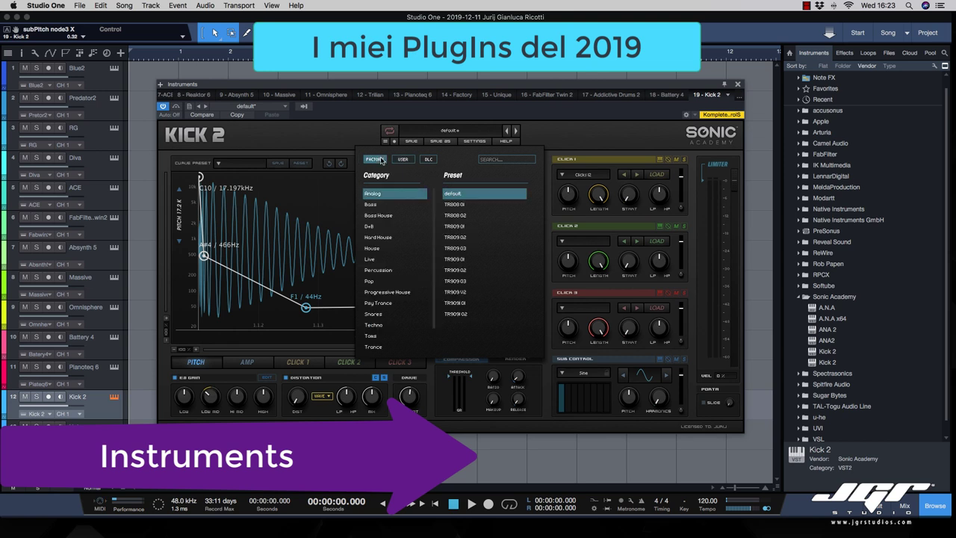
left_click(350, 179)
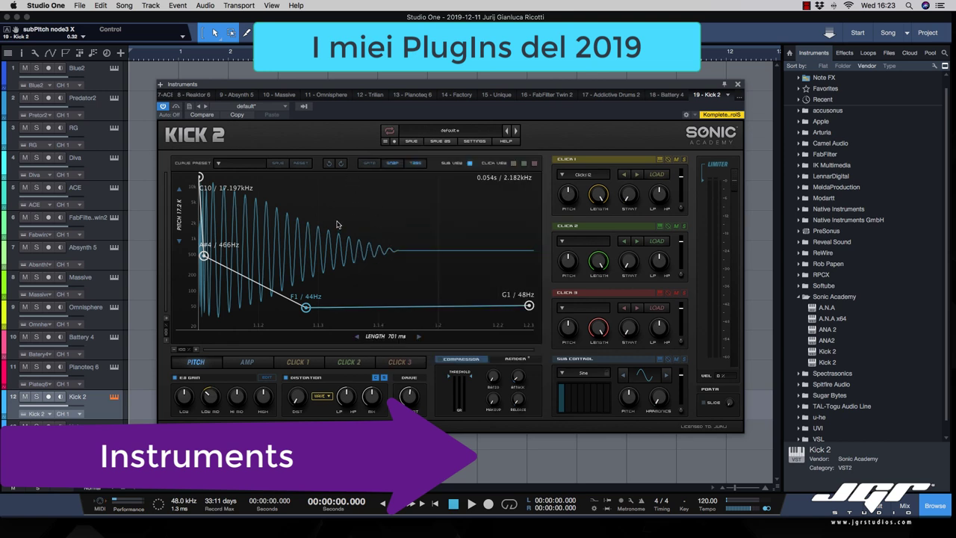
- View Kick 2's amp and Click 1 to 3 envelopes, close its window and collapse the Sonic Academy folder
left_click(247, 362)
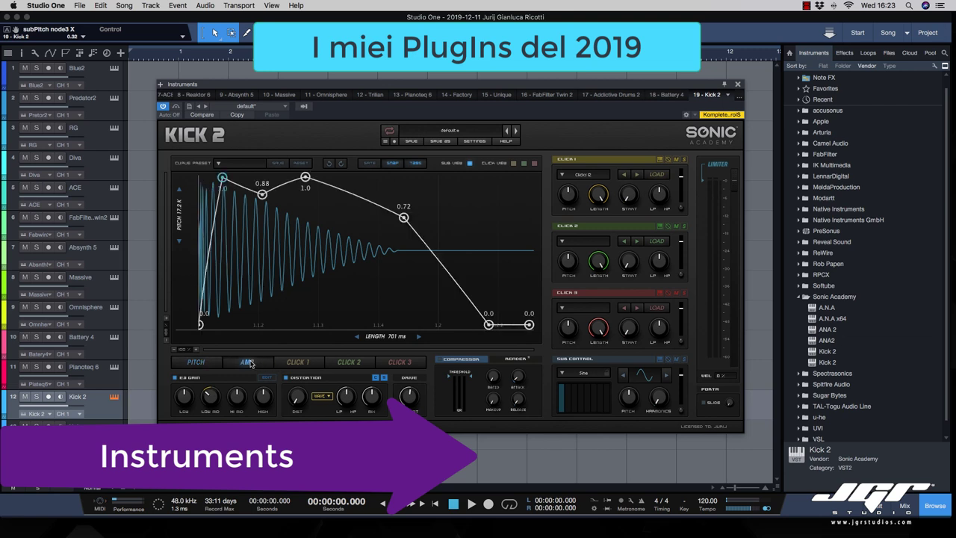
left_click(297, 362)
left_click(349, 363)
left_click(400, 362)
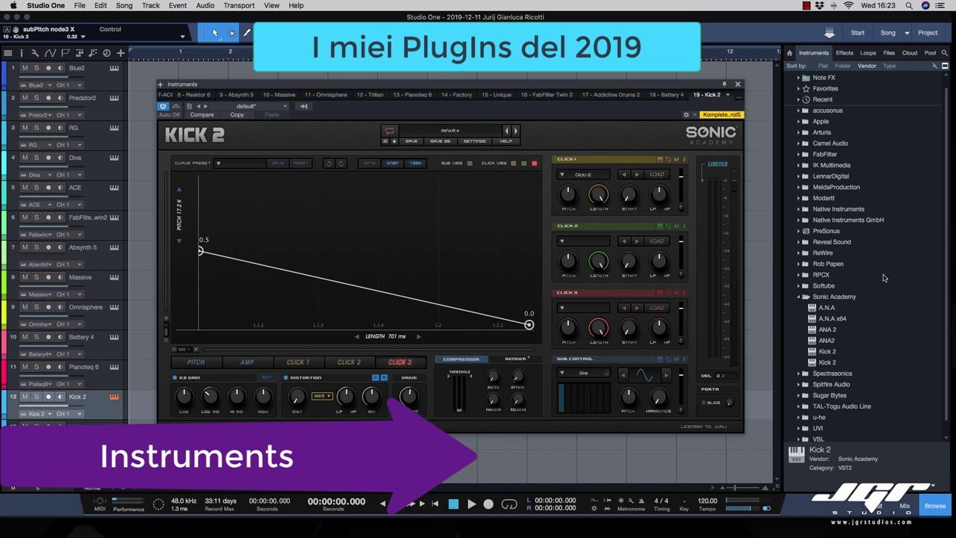
left_click(737, 83)
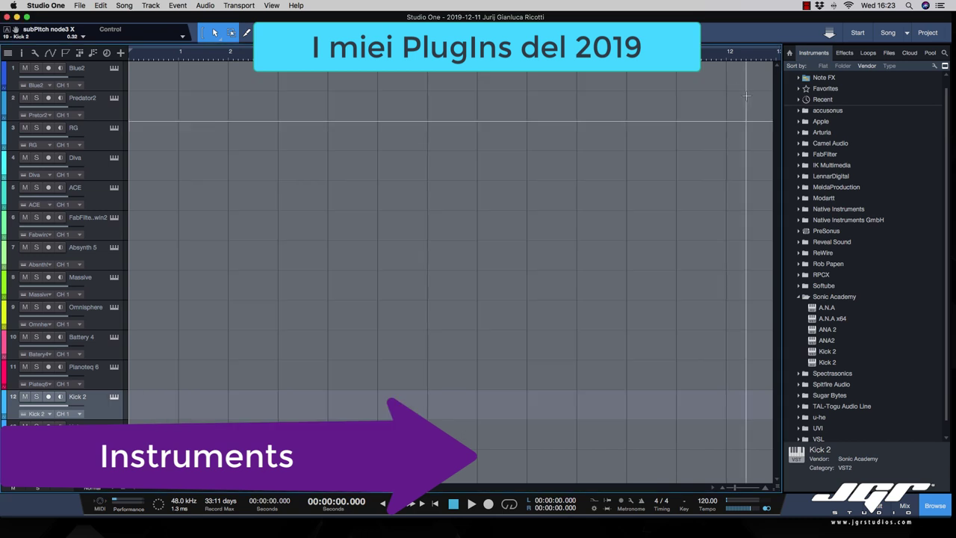
left_click(800, 297)
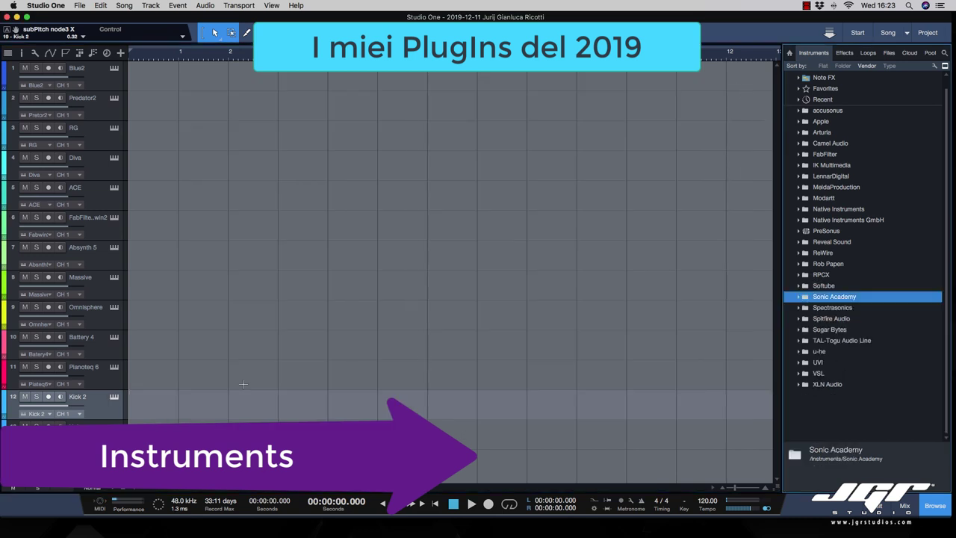
- Insert Addictive Trigger on the Blue2 track through the track inspector and close the plug-in window
left_click(98, 75)
left_click(23, 55)
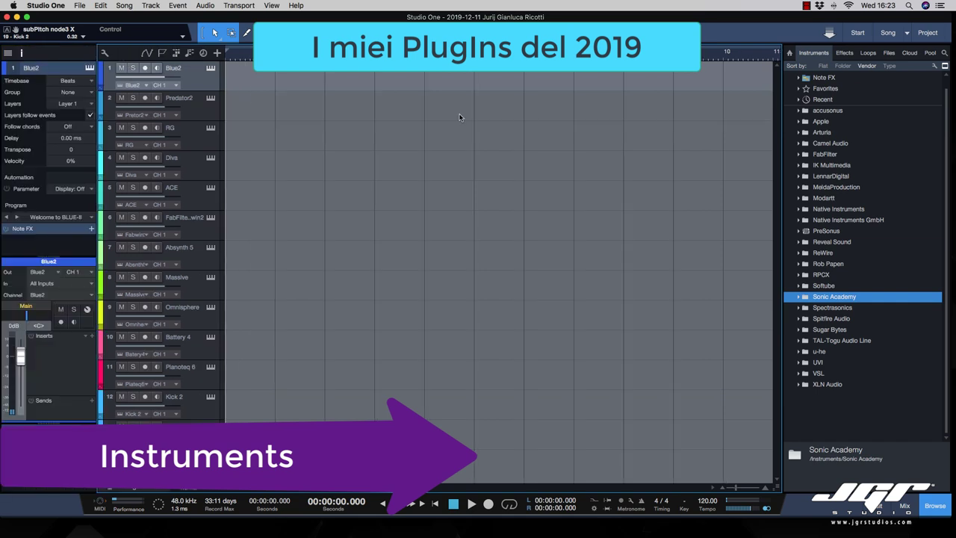
left_click(92, 335)
type("add")
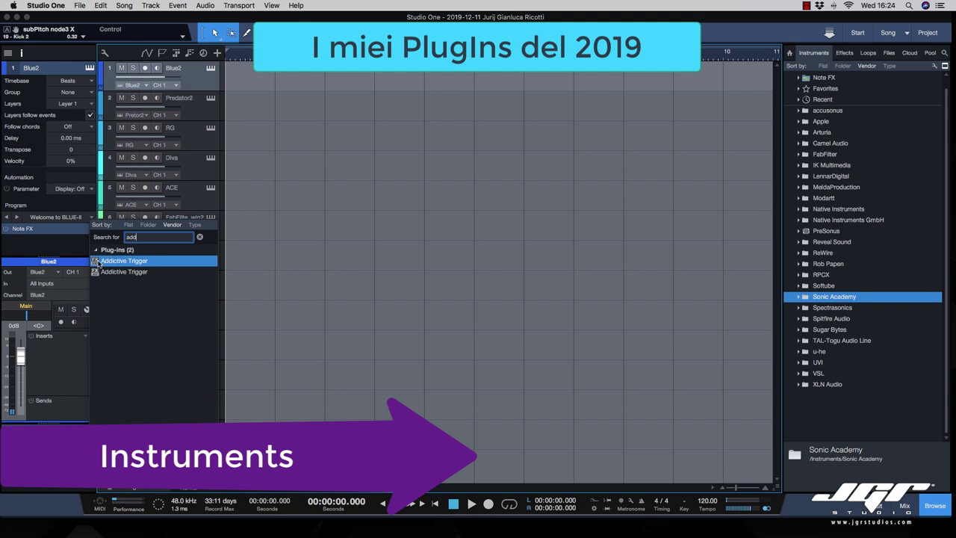
double_click(97, 263)
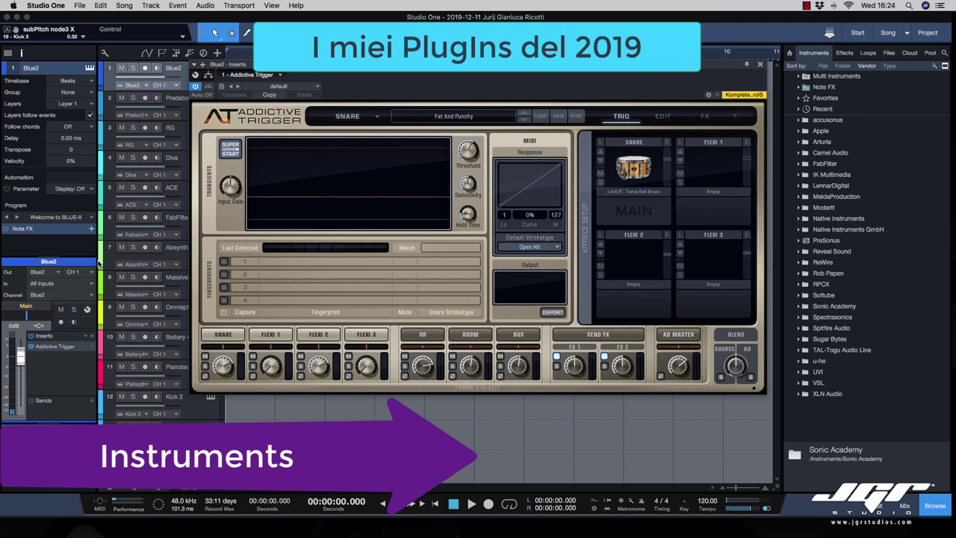
key("super+w")
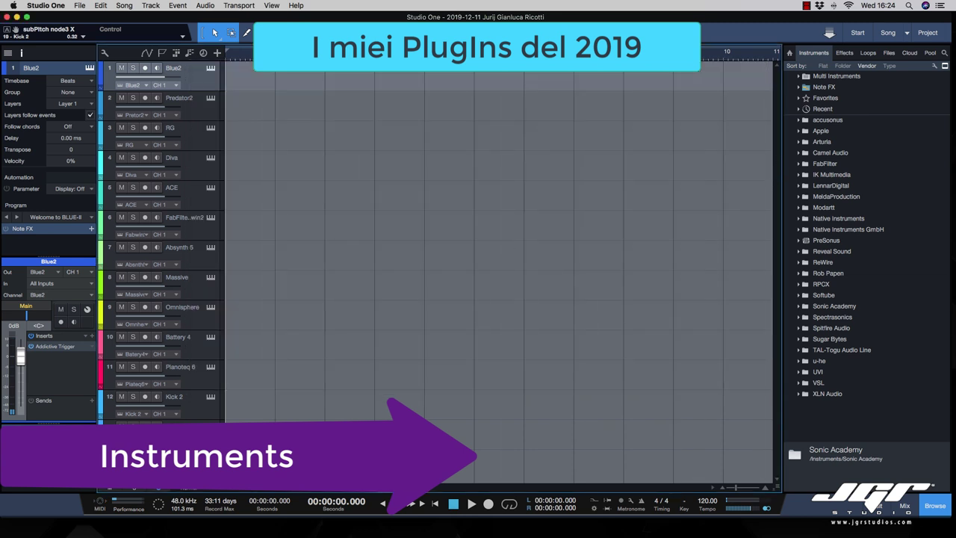
- Add Falcon from the UVI folder on a new track, load its BeatBox Anthology 2 soundbank and close its window
left_click(797, 371)
left_click(811, 393)
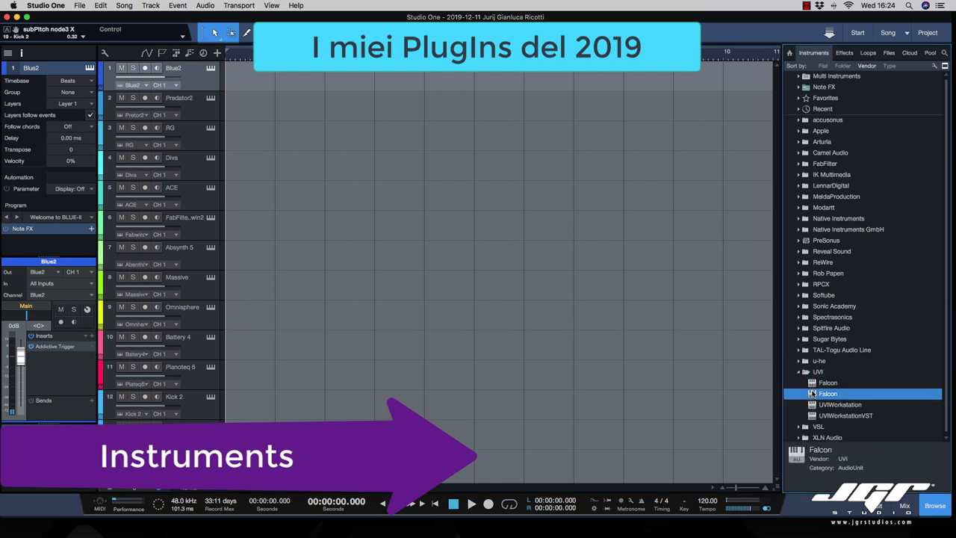
left_click_drag(811, 394, 652, 468)
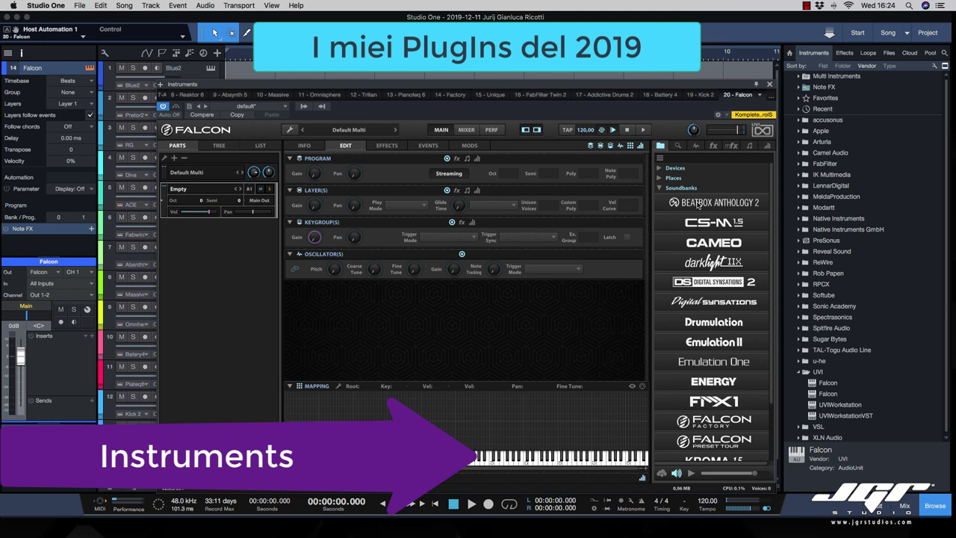
double_click(698, 205)
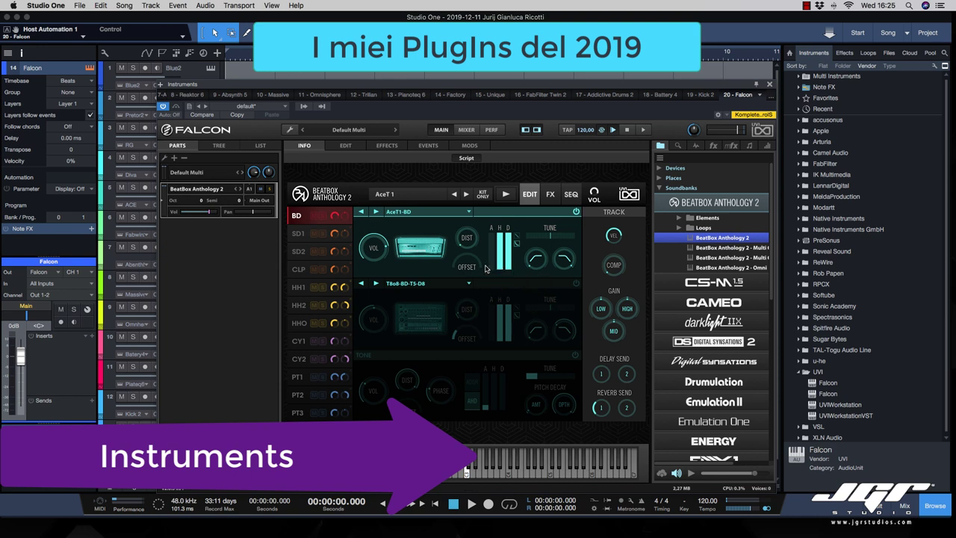
left_click(769, 84)
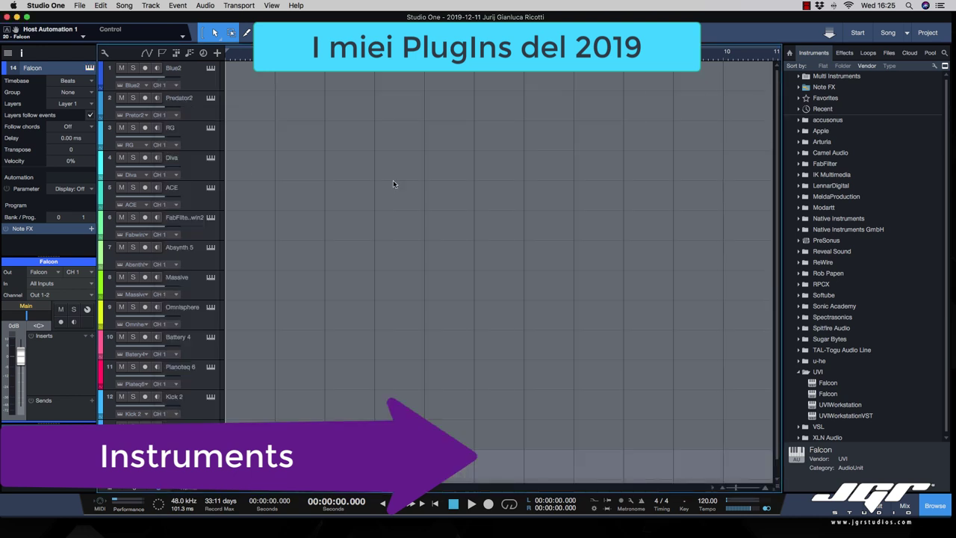
- Show the mixer with its instrument rack, look over the instruments available to add, and reposition the XO window
scroll(418, 321, "down", 1)
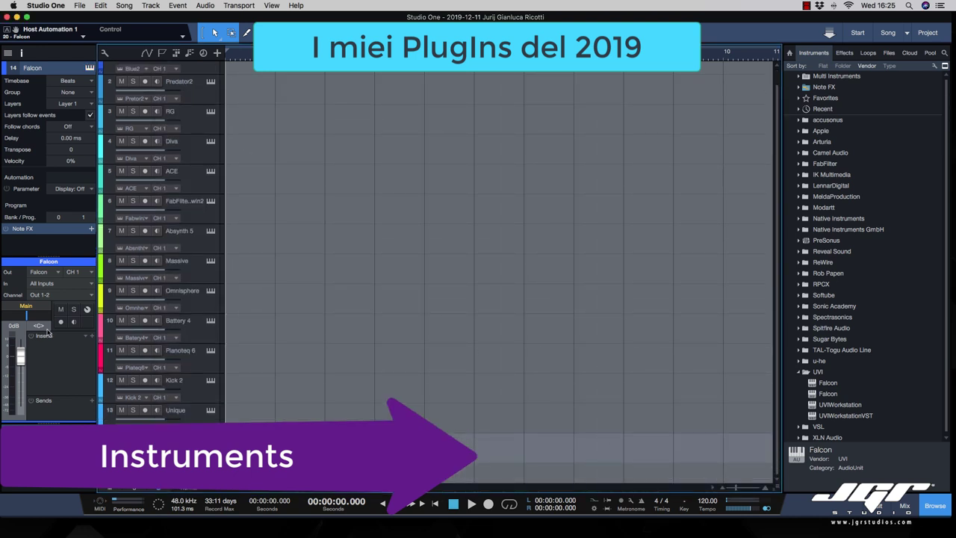
left_click(903, 506)
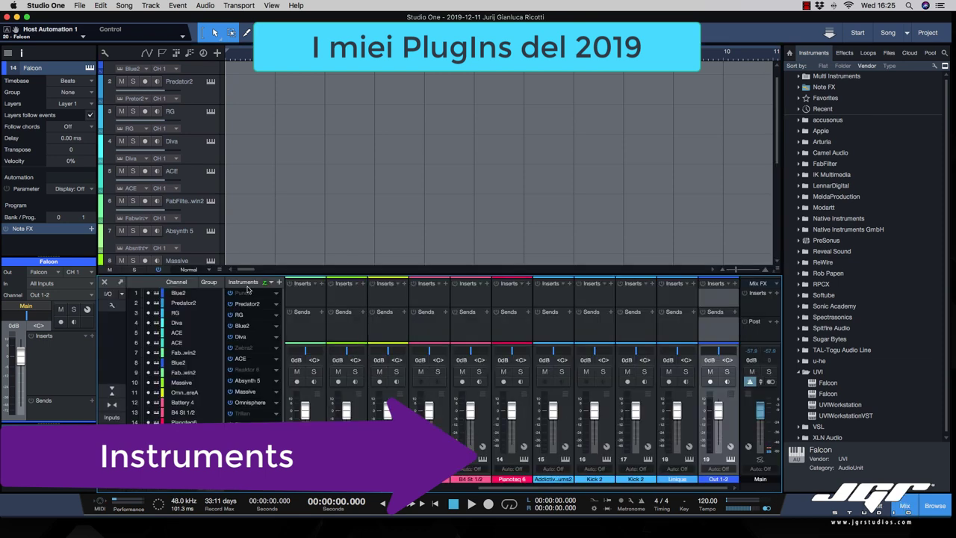
left_click(276, 282)
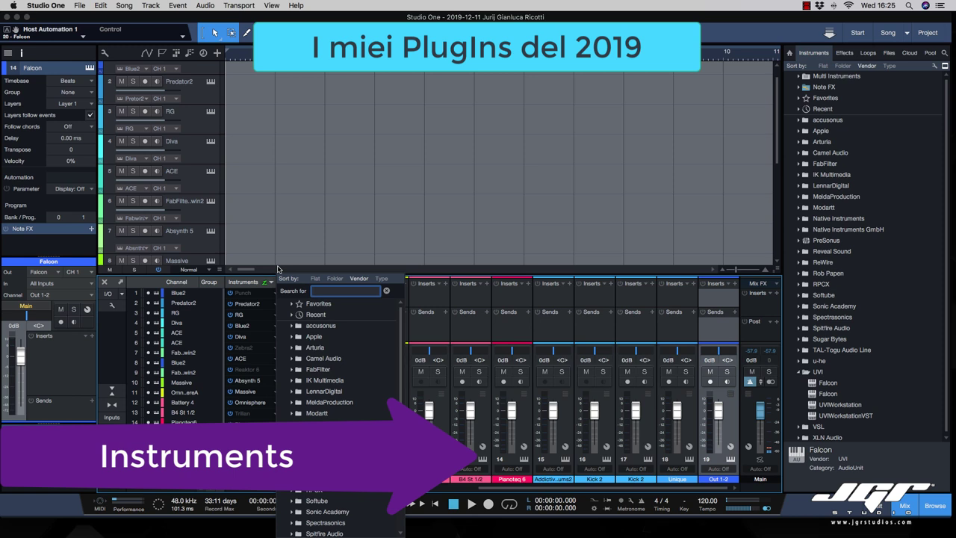
left_click(448, 217)
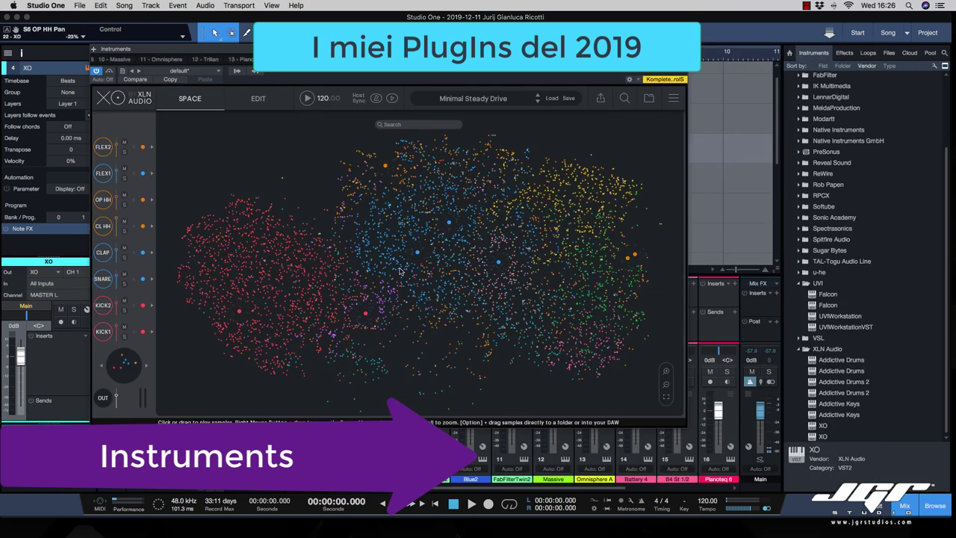
left_click_drag(349, 51, 428, 74)
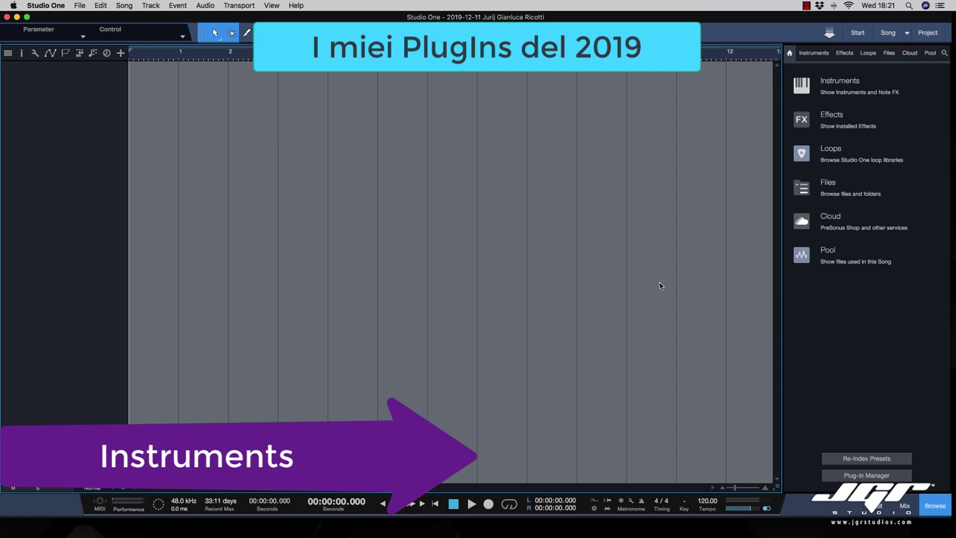
- Show the mixer and move the Ampire window away from the channel strips of channels 13 to 16
left_click(903, 507)
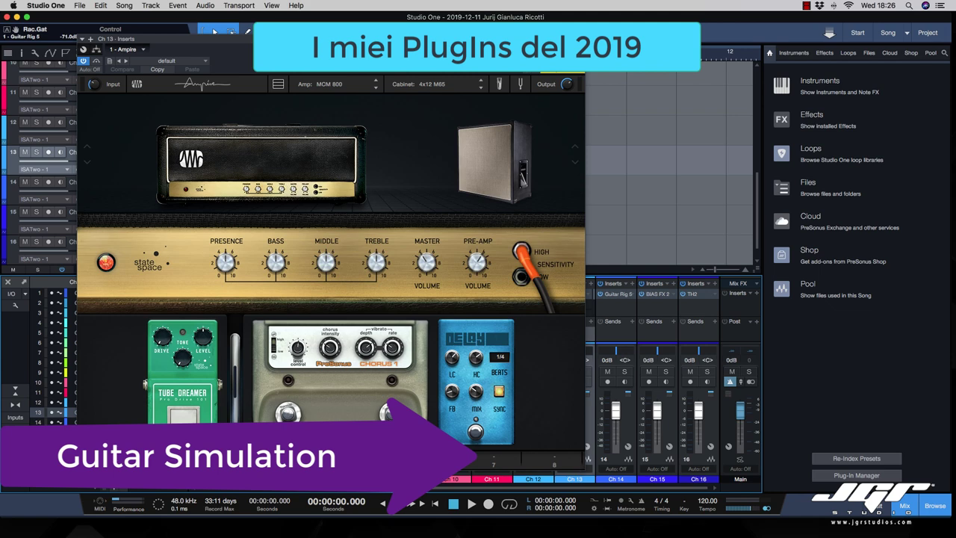
left_click_drag(374, 38, 325, 27)
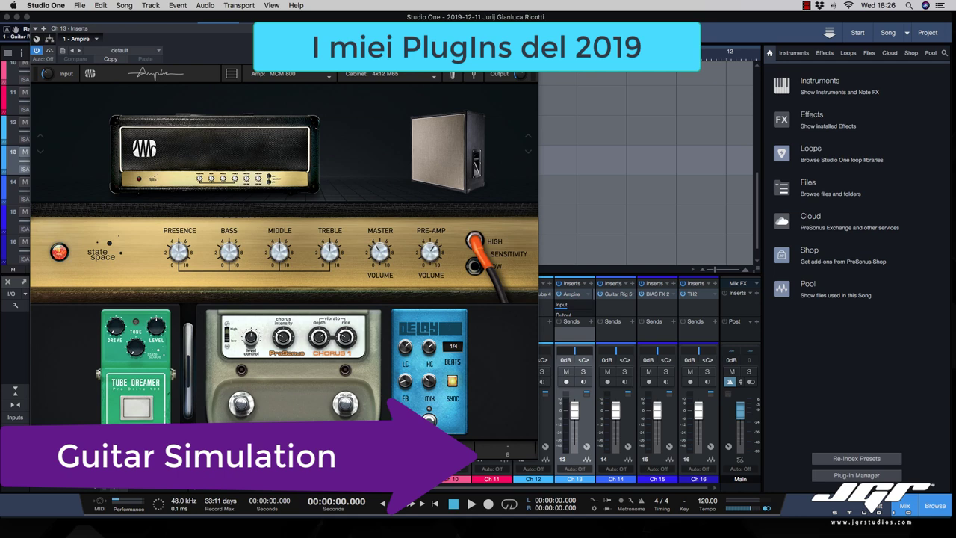
left_click_drag(325, 27, 304, 31)
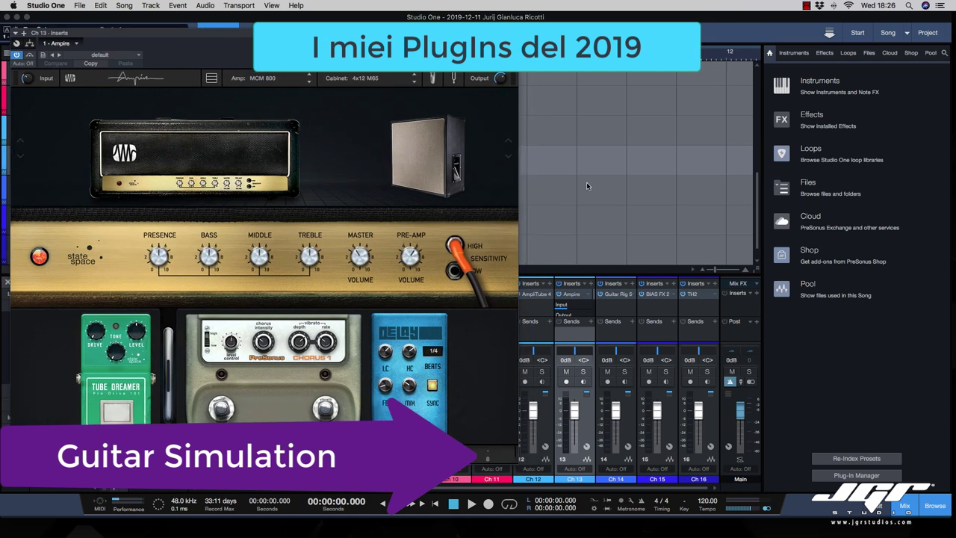
- Open Guitar Rig 5 on channel 14, load the INTRO PAD LONG preset from the custom set's BOCELLI category and look through its rack
left_click(624, 334)
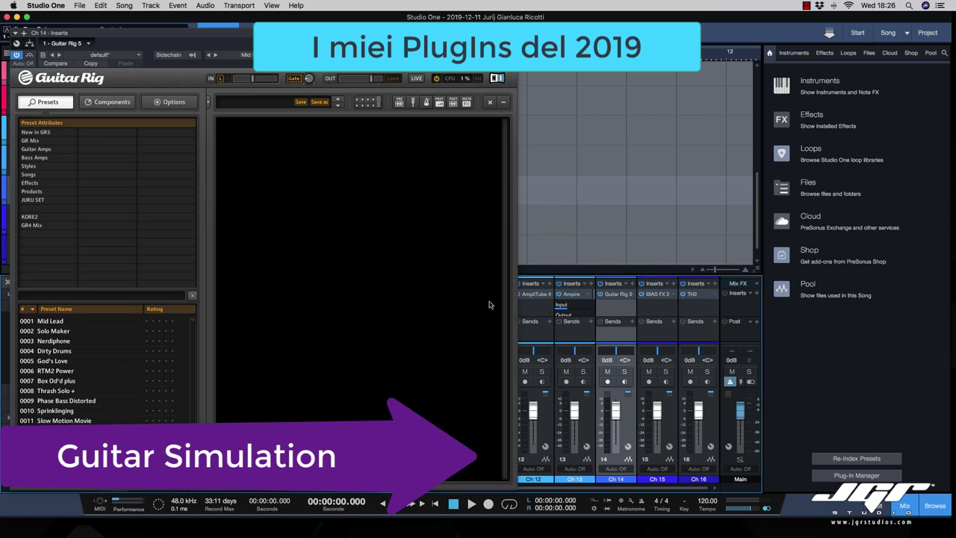
left_click(37, 200)
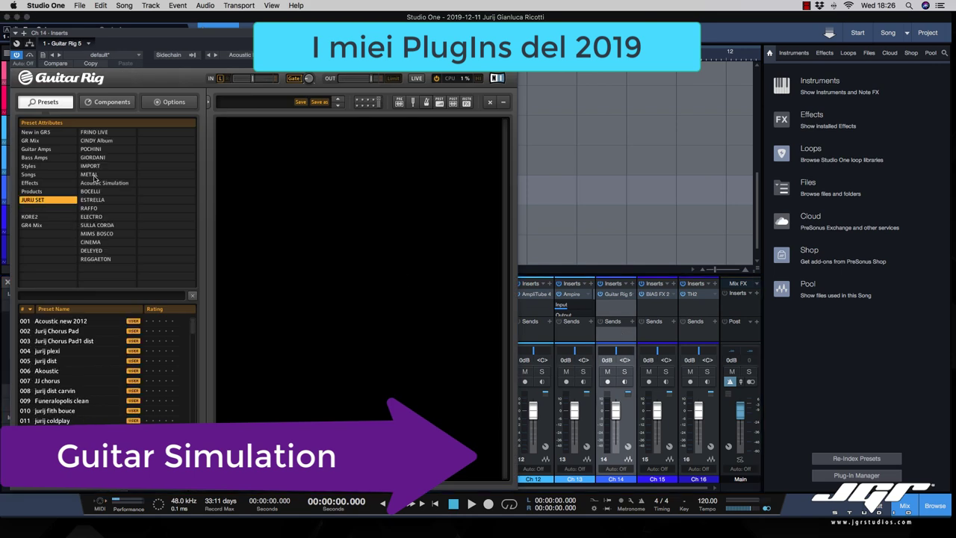
left_click(95, 134)
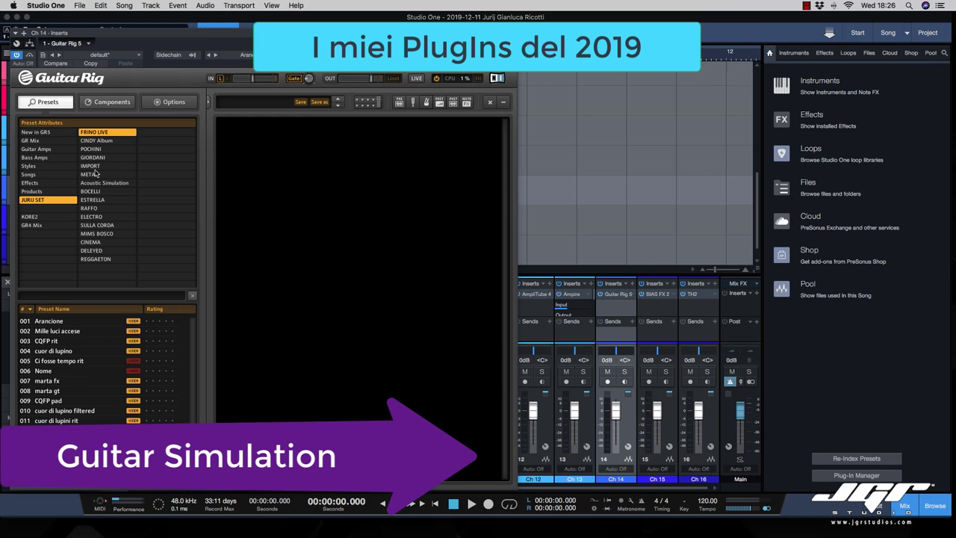
left_click(97, 191)
left_click(51, 341)
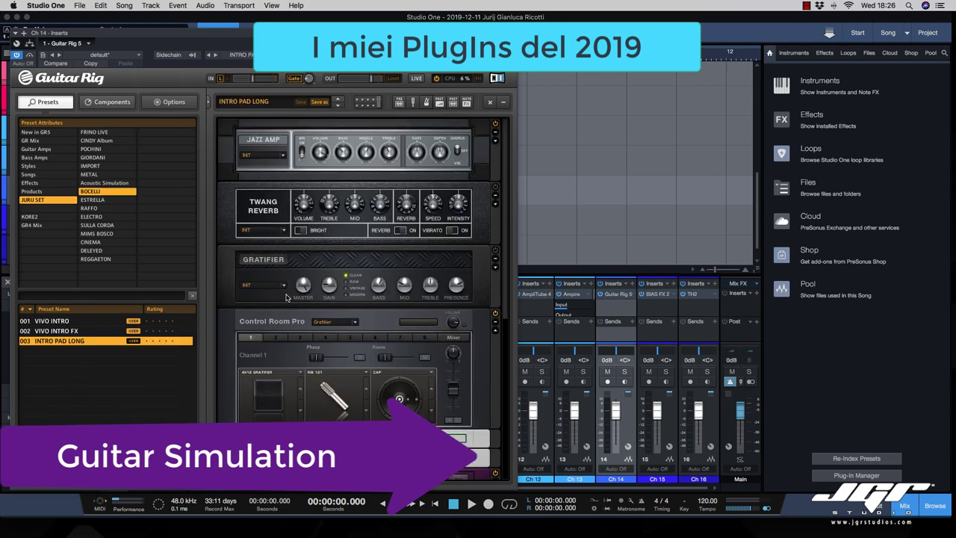
scroll(291, 291, "down", 10)
scroll(291, 291, "up", 6)
scroll(291, 291, "up", 3)
- Open AmpliTube 4 on channel 12 and look through its preset categories without changing the preset
left_click(535, 308)
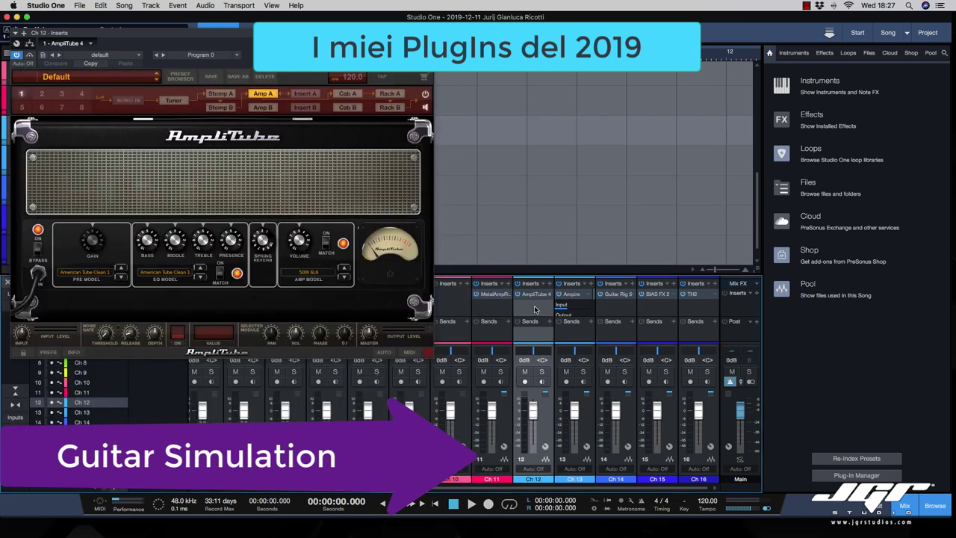
left_click(67, 79)
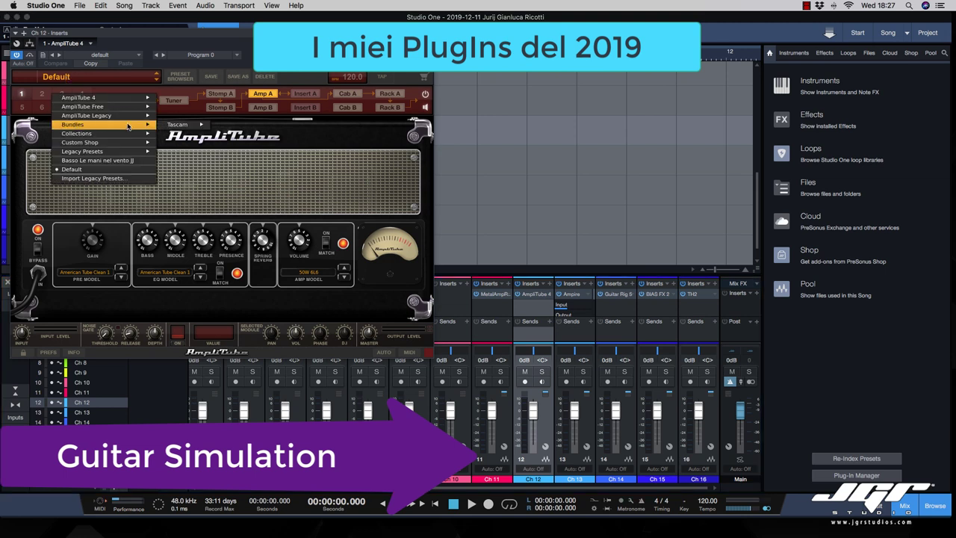
mouse_move(112, 118)
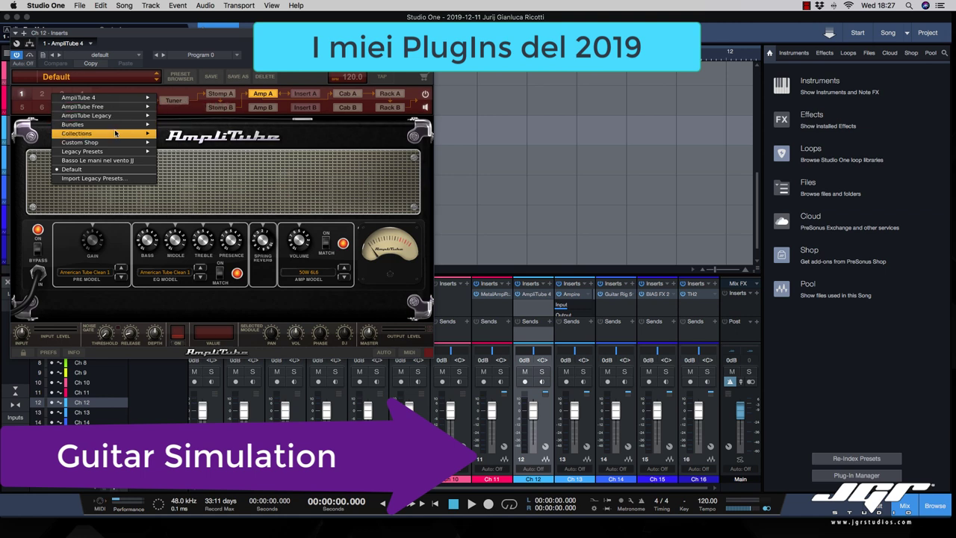
mouse_move(115, 134)
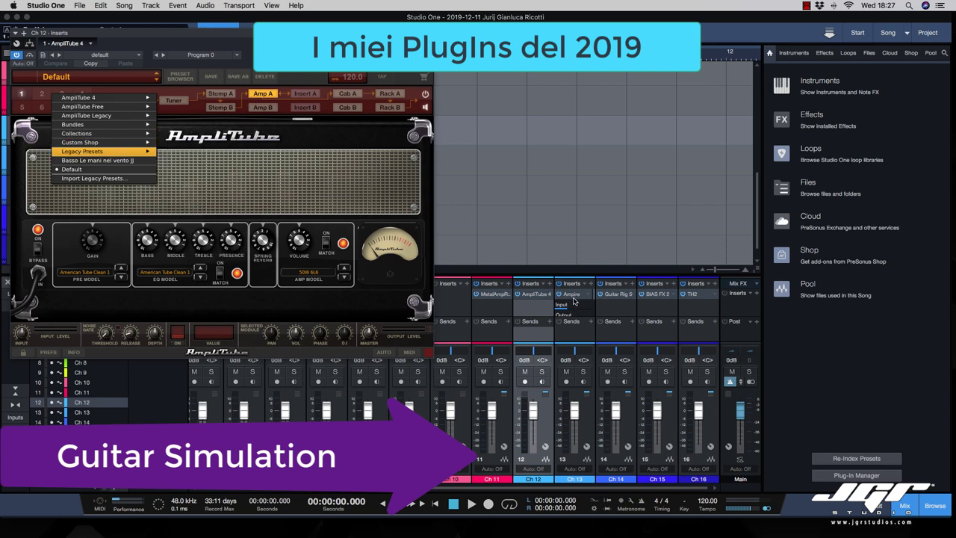
- Open BIAS FX 2 on channel 15 and view the American Dream preset's signal chain through to the reverb
left_click(656, 308)
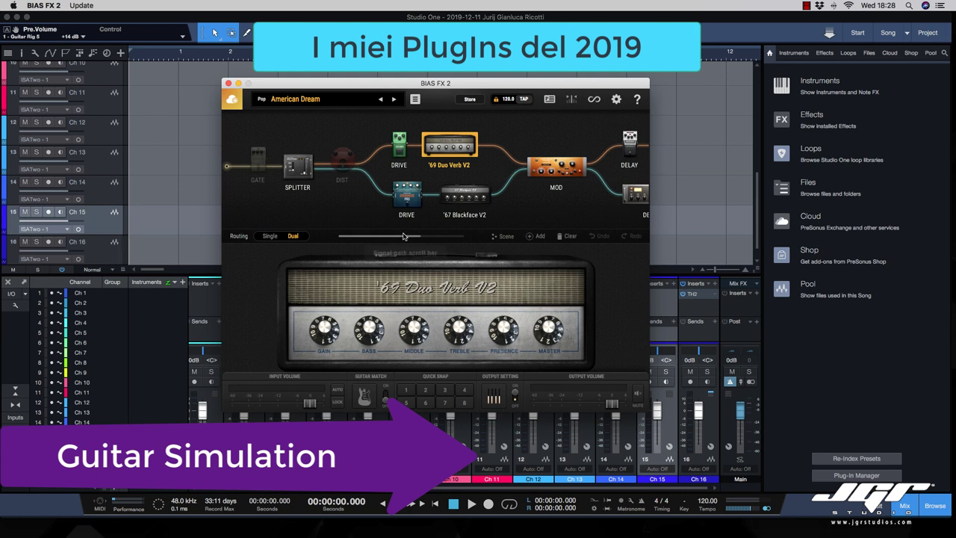
left_click(445, 239)
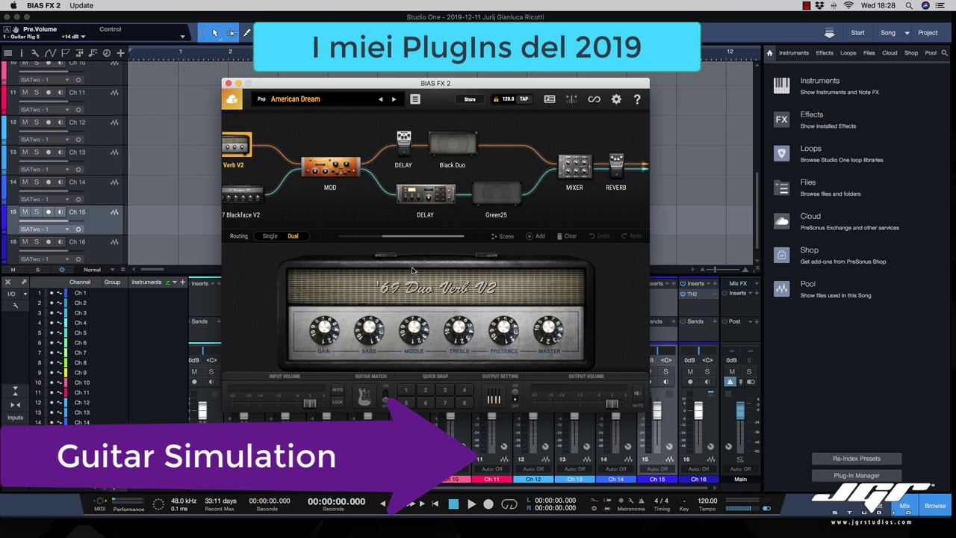
- View the Guitar Match introduction in BIAS FX 2 and leave it without starting a guitar profile
left_click(365, 395)
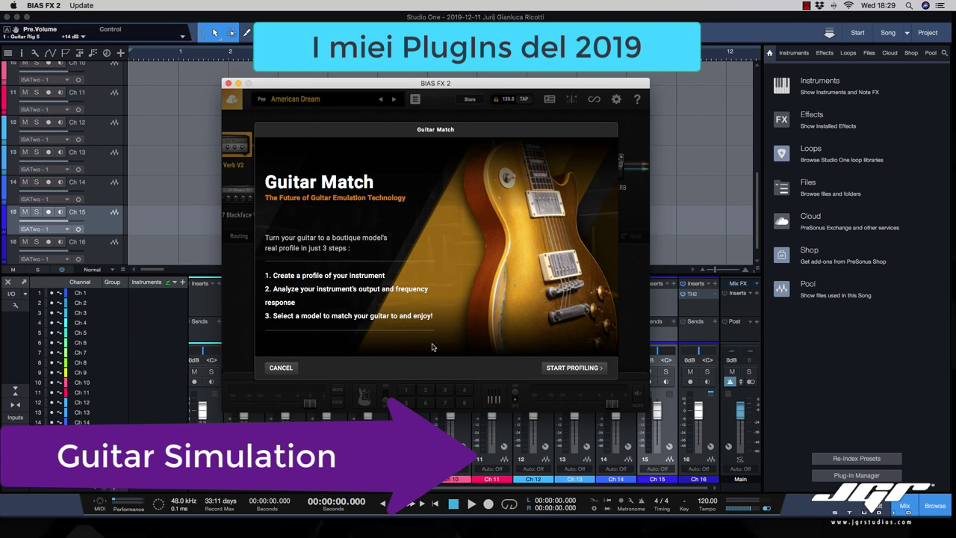
left_click(282, 367)
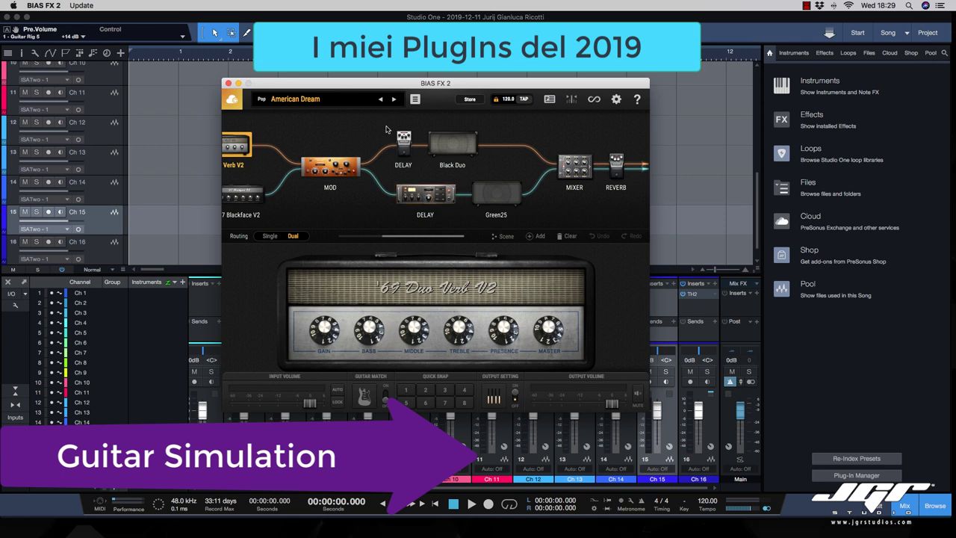
- Open TH2 on channel 16, enlarge its window to view the whole amp and pedal rig, and close it
left_click_drag(503, 81, 409, 81)
left_click(711, 324)
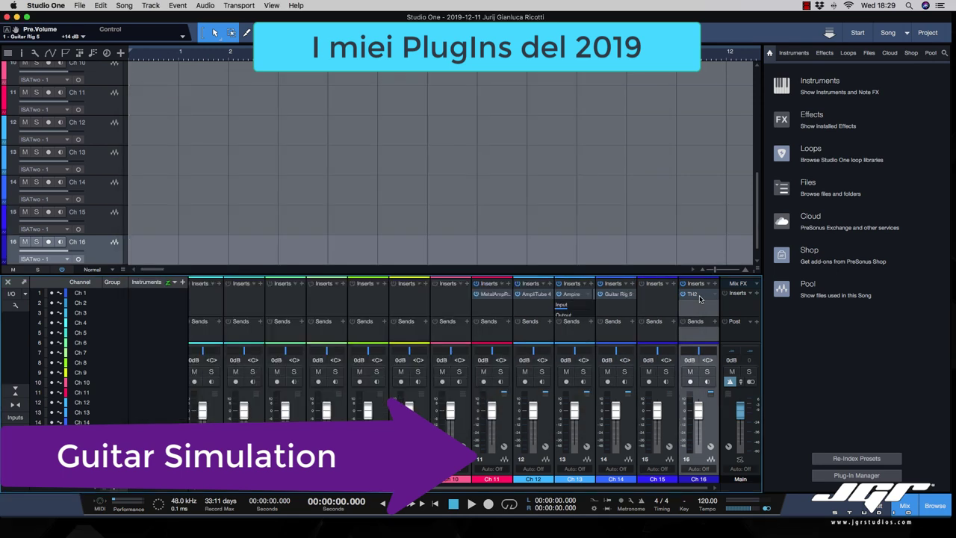
left_click(706, 298)
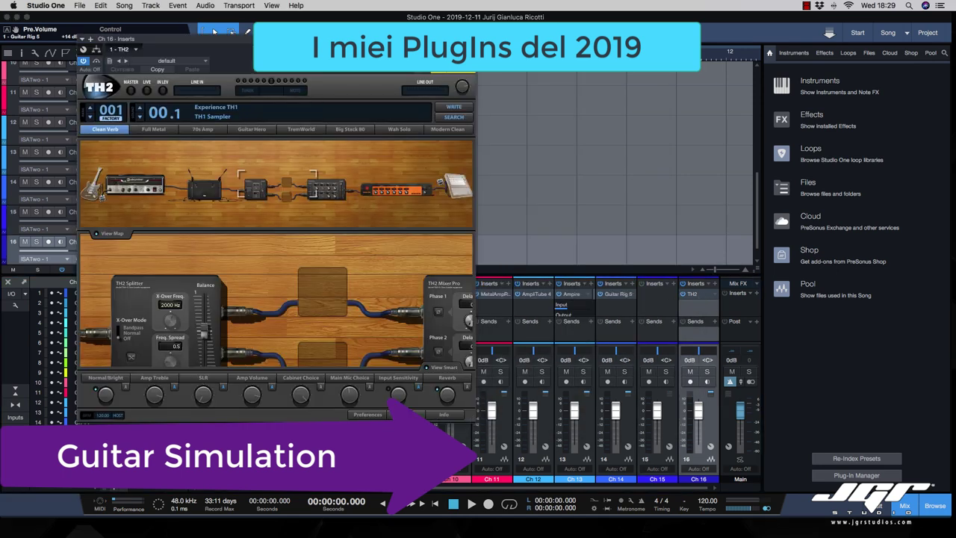
left_click_drag(314, 47, 485, 72)
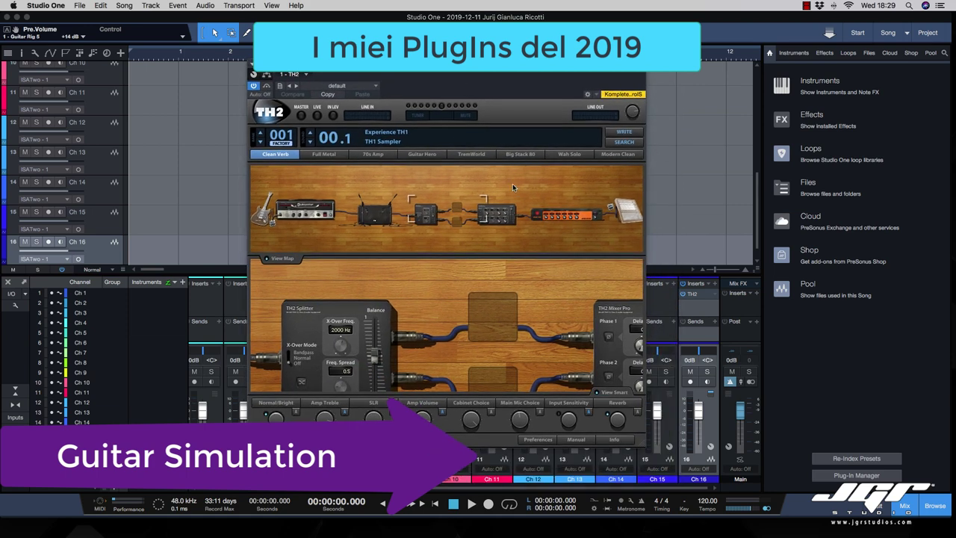
left_click_drag(646, 446, 854, 481)
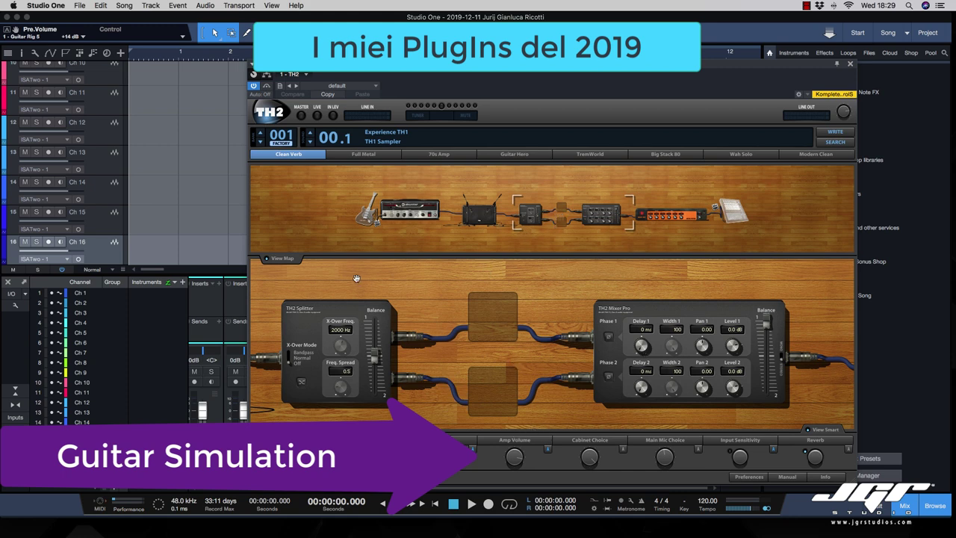
left_click(381, 153)
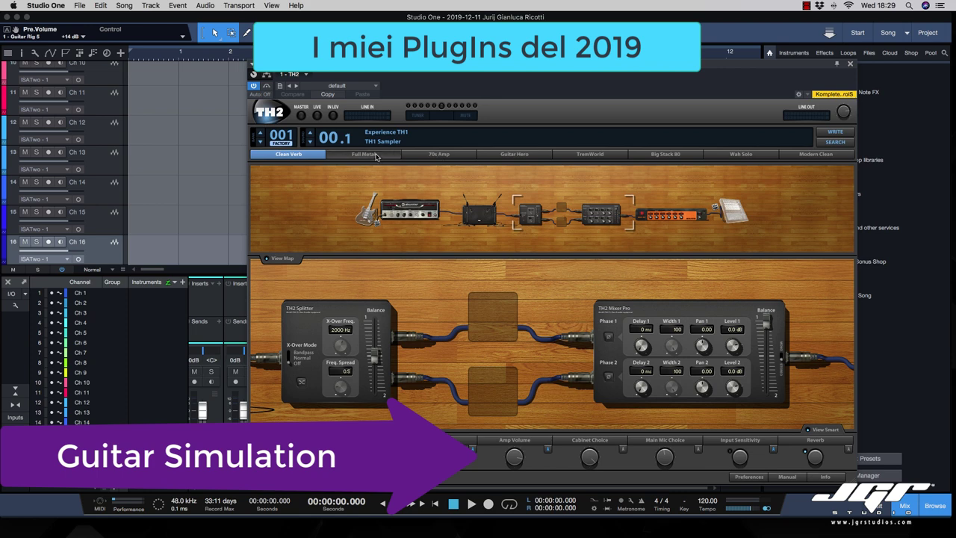
left_click(850, 64)
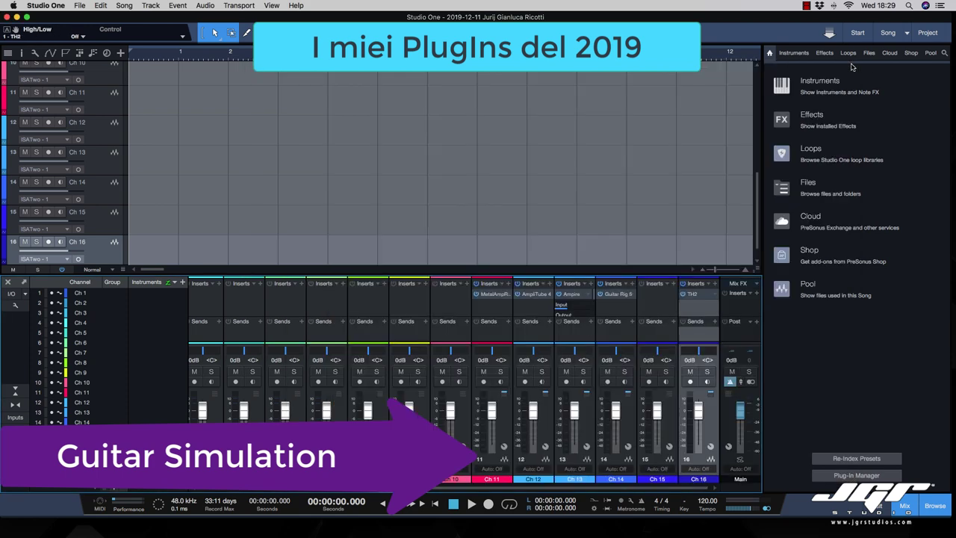
- Open Metal Amp Room on channel 11 and view it beside the channel strips, and return to Ampire on channel 13
left_click(495, 296)
left_click(494, 296)
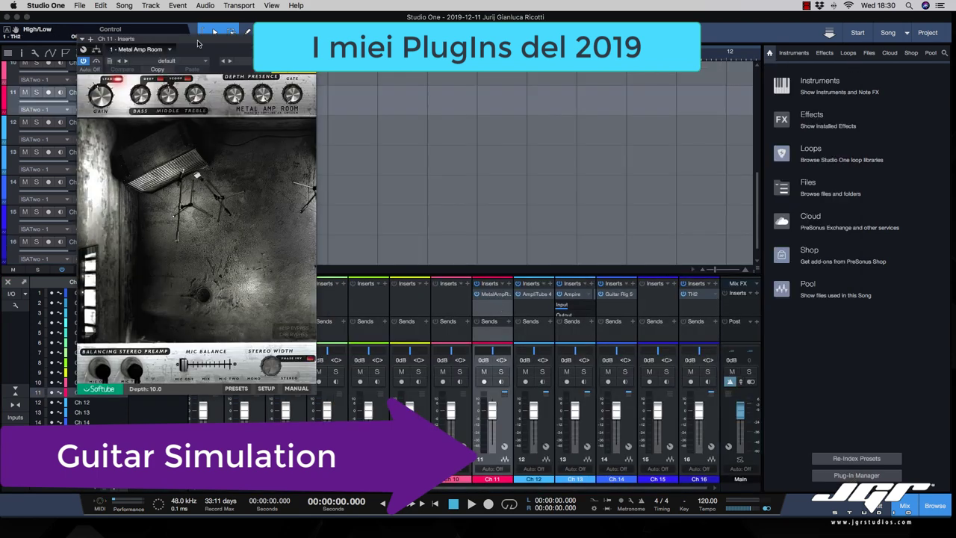
left_click_drag(198, 44, 348, 44)
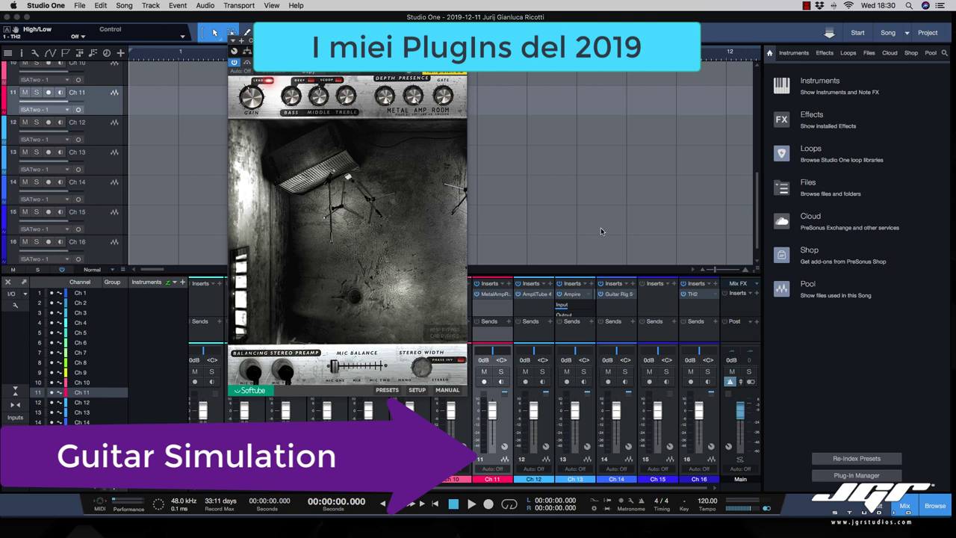
left_click(573, 296)
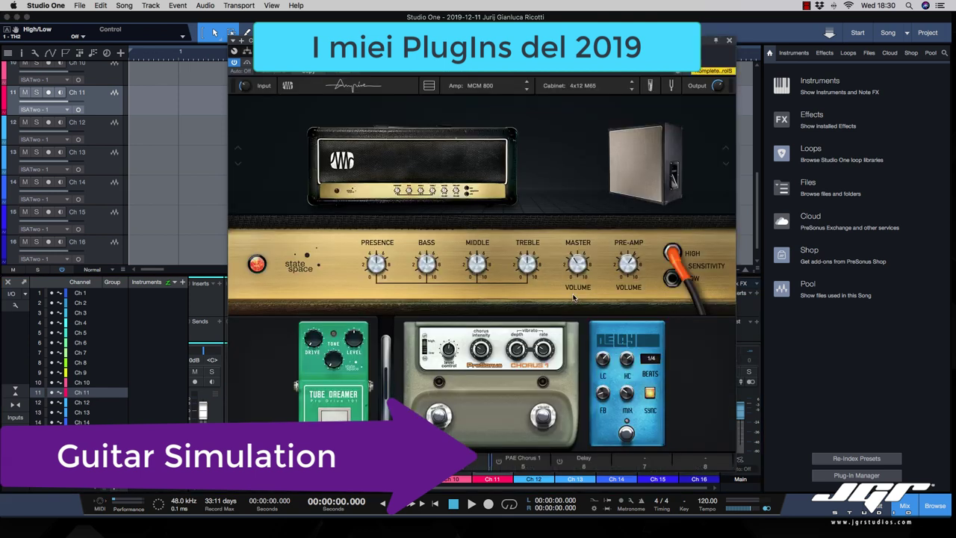